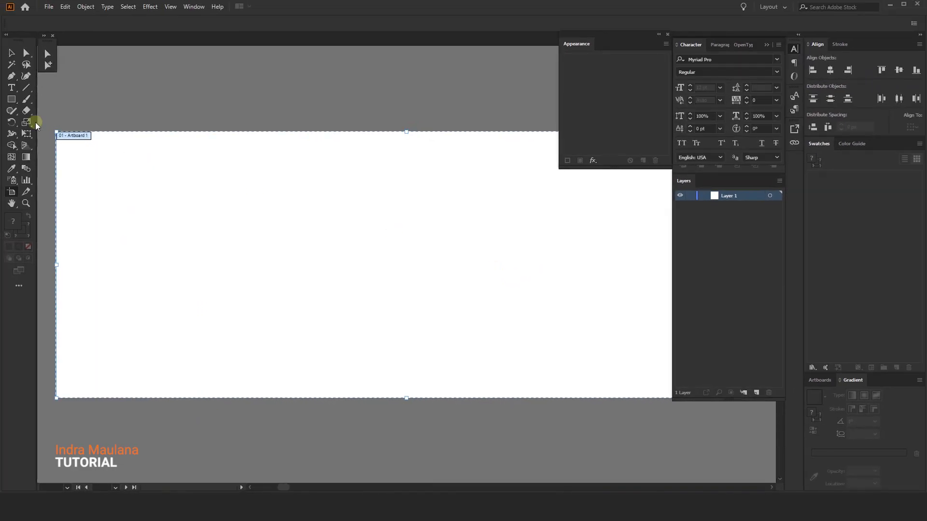
Draw a rectangle 820 px wide and 312 px high on the artboard.
{"action": "left_click", "coordinate": [11, 54]}
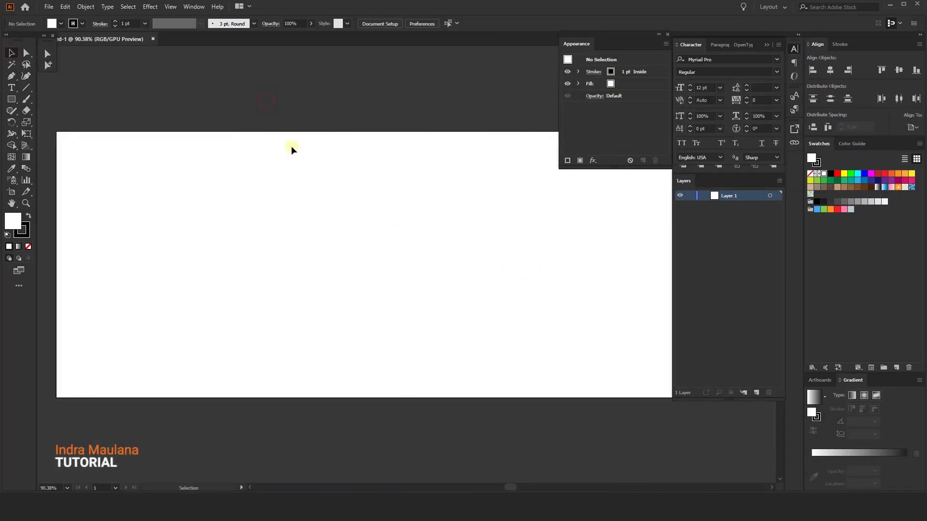
{"action": "scroll", "coordinate": [290, 137], "scroll_direction": "down", "scroll_amount": 2}
{"action": "left_click_drag", "start_coordinate": [324, 117], "coordinate": [341, 166]}
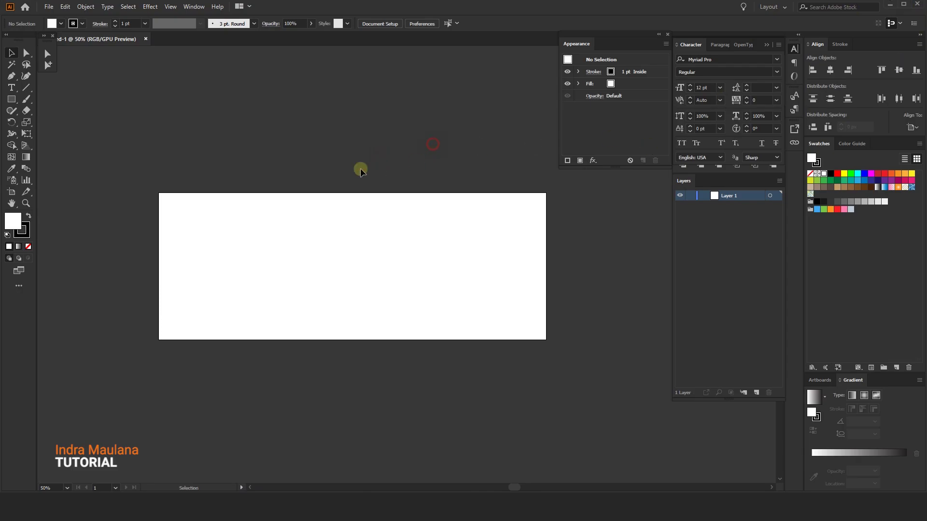
{"action": "left_click_drag", "start_coordinate": [360, 169], "coordinate": [388, 179]}
{"action": "scroll", "coordinate": [380, 201], "scroll_direction": "up", "scroll_amount": 1}
{"action": "left_click_drag", "start_coordinate": [413, 207], "coordinate": [370, 219]}
{"action": "scroll", "coordinate": [384, 198], "scroll_direction": "down", "scroll_amount": 1}
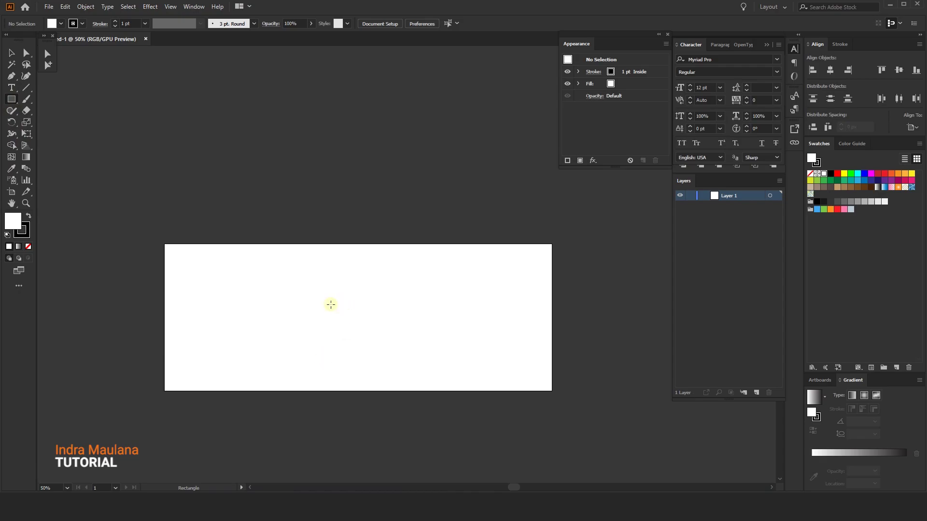
{"action": "left_click", "coordinate": [386, 369]}
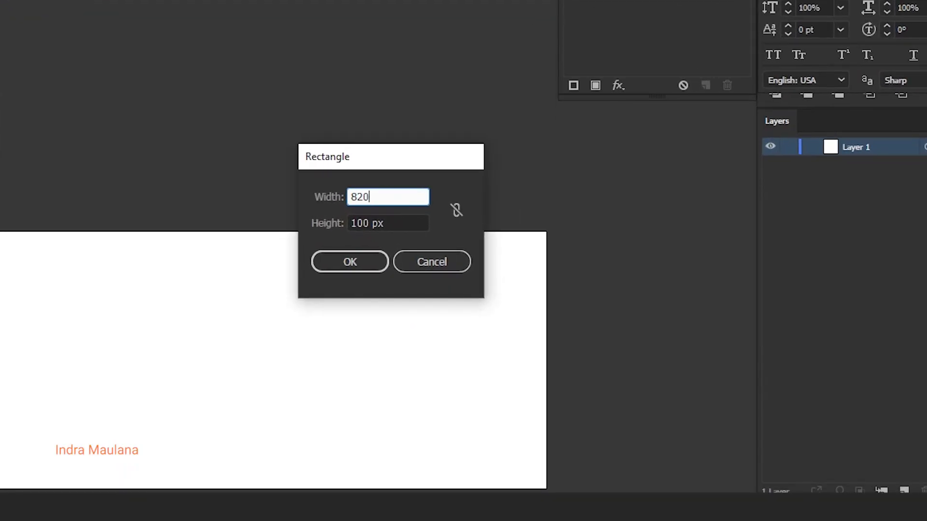
{"action": "left_click", "coordinate": [411, 224]}
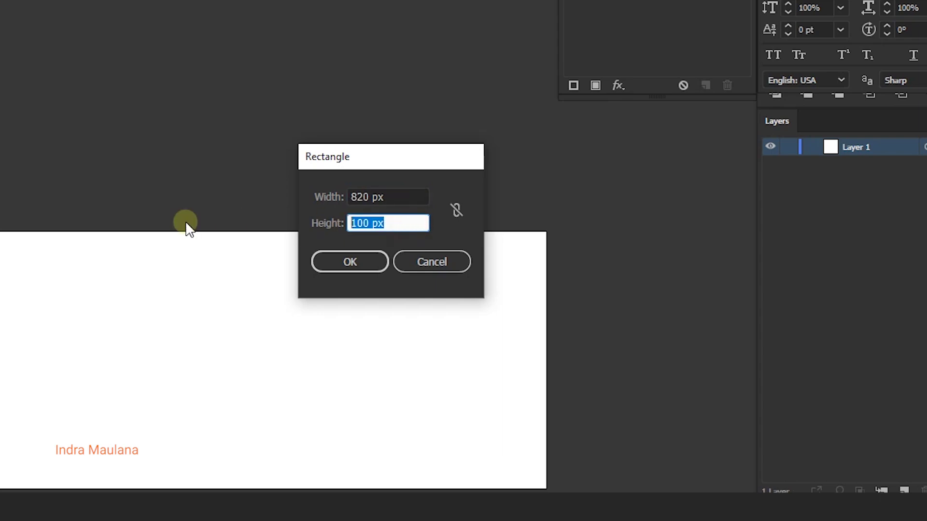
{"action": "type", "text": "312"}
{"action": "left_click", "coordinate": [344, 266]}
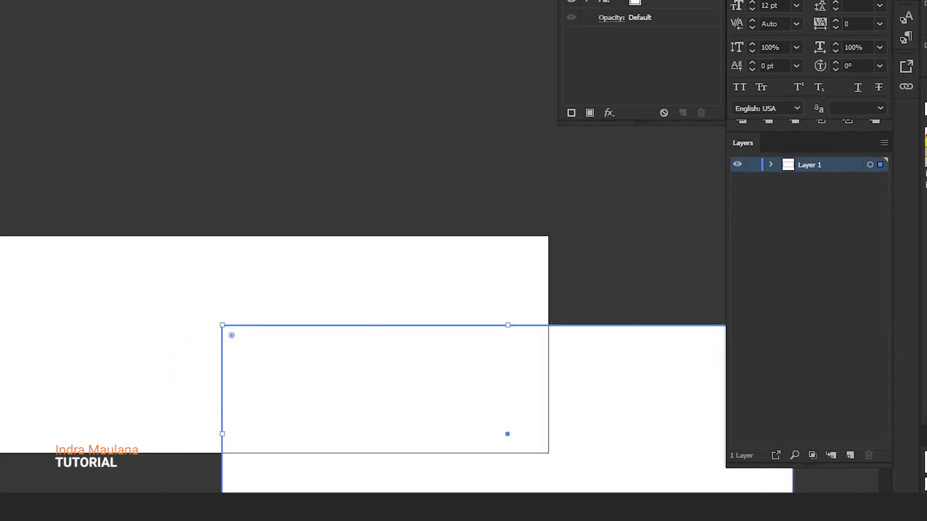
Remove the rectangle's stroke and center it horizontally and vertically on the artboard.
{"action": "left_click", "coordinate": [75, 24]}
{"action": "left_click", "coordinate": [6, 42]}
{"action": "left_click", "coordinate": [244, 135]}
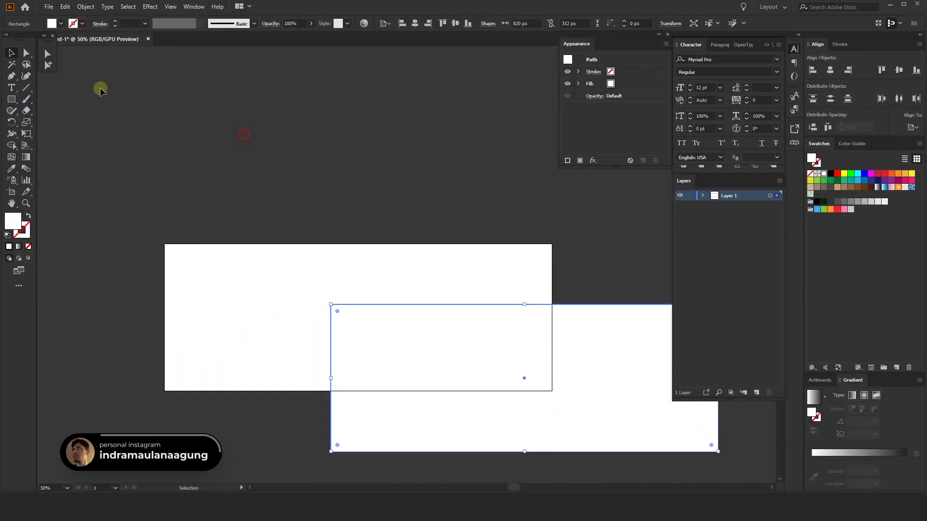
{"action": "left_click", "coordinate": [385, 23]}
{"action": "left_click", "coordinate": [389, 56]}
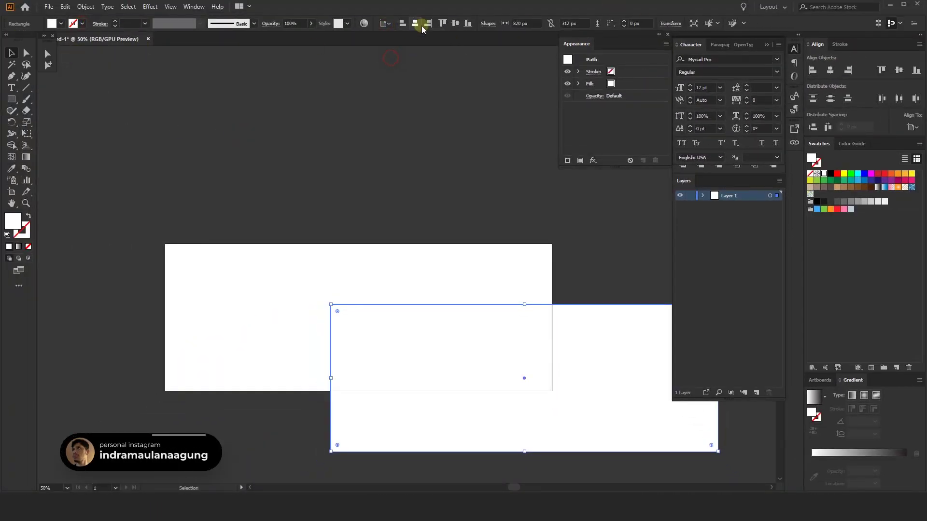
{"action": "left_click", "coordinate": [416, 23]}
{"action": "left_click", "coordinate": [456, 23]}
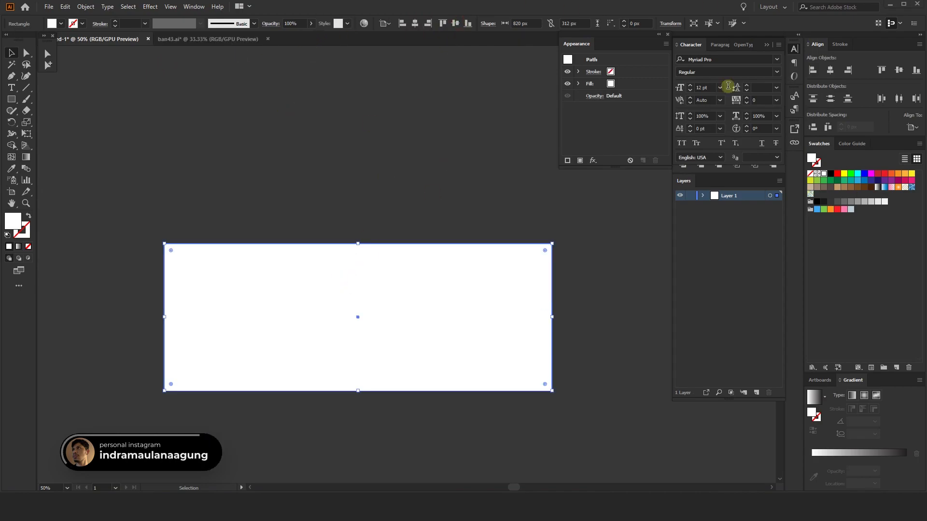
Fill the rectangle with the near-black grey swatch and deselect it.
{"action": "left_click", "coordinate": [353, 177]}
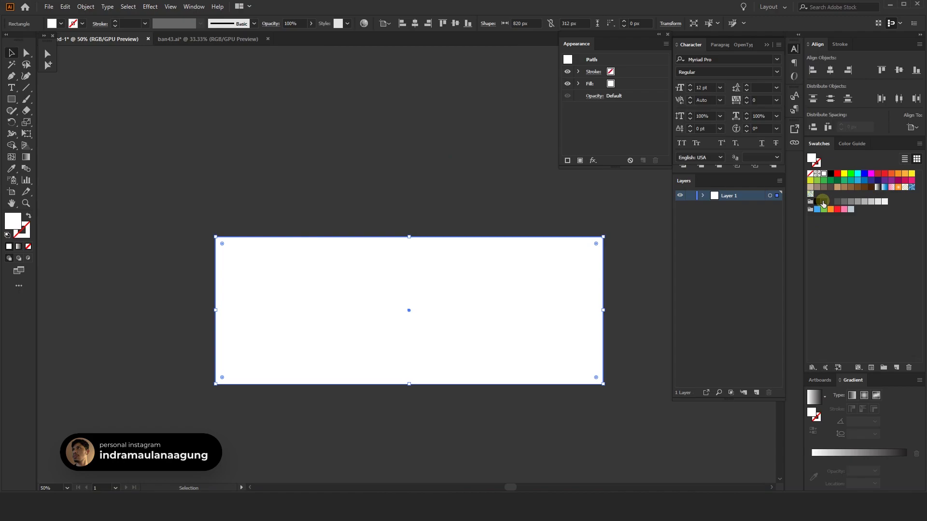
{"action": "left_click", "coordinate": [823, 202]}
{"action": "left_click", "coordinate": [420, 204]}
{"action": "left_click", "coordinate": [473, 141]}
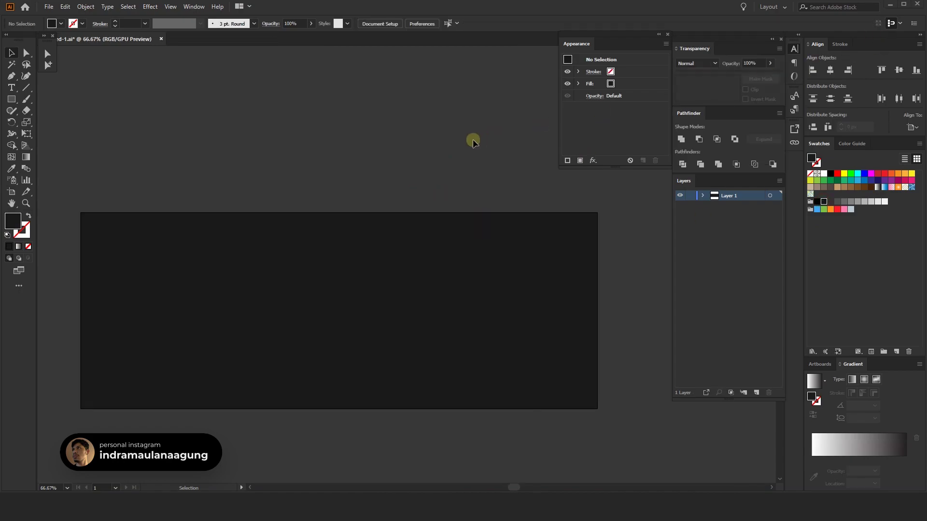
Place the Grunge.jpg image into the document.
{"action": "left_click", "coordinate": [48, 6]}
{"action": "left_click", "coordinate": [62, 161]}
{"action": "left_click", "coordinate": [341, 182]}
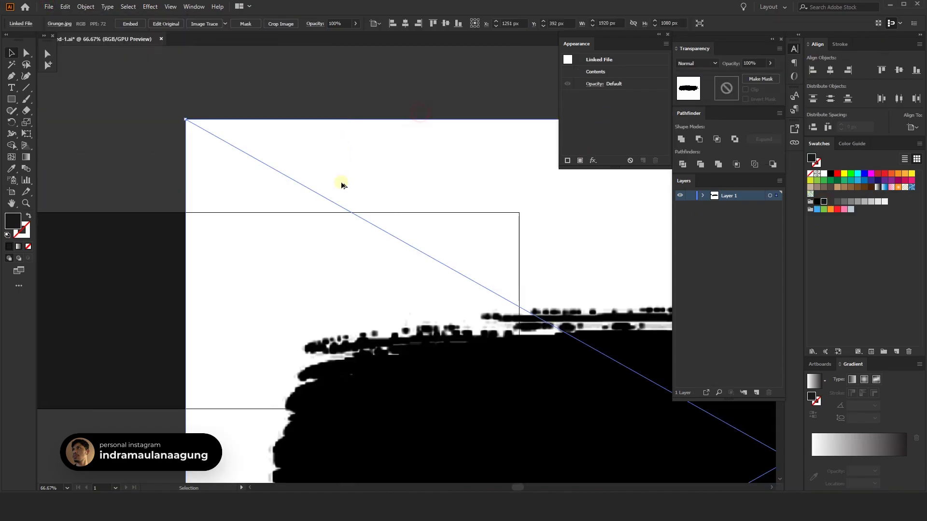
Scale the grunge image down to about 950 px wide and position it above the dark rectangle, clear of the artboard.
{"action": "key", "text": "ctrl+minus"}
{"action": "key", "text": "ctrl+minus"}
{"action": "key", "text": "ctrl+minus"}
{"action": "left_click_drag", "start_coordinate": [578, 284], "coordinate": [450, 315]}
{"action": "left_click_drag", "start_coordinate": [605, 440], "coordinate": [386, 337]}
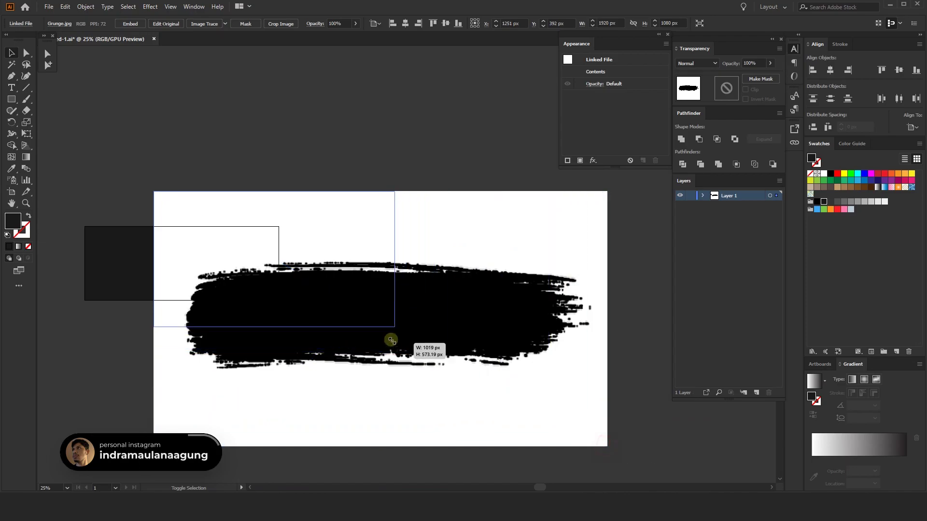
{"action": "left_click_drag", "start_coordinate": [237, 191], "coordinate": [314, 233]}
{"action": "left_click_drag", "start_coordinate": [331, 280], "coordinate": [284, 182]}
{"action": "scroll", "coordinate": [263, 177], "scroll_direction": "up", "scroll_amount": 2}
{"action": "left_click_drag", "start_coordinate": [238, 124], "coordinate": [272, 145]}
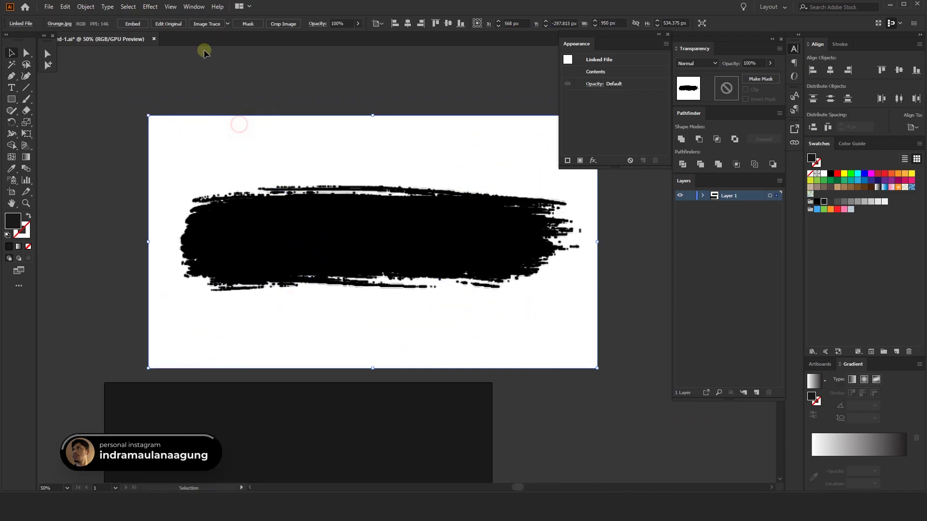
Image-trace the grunge picture with the default preset, then expand and ungroup the tracing.
{"action": "left_click", "coordinate": [211, 21]}
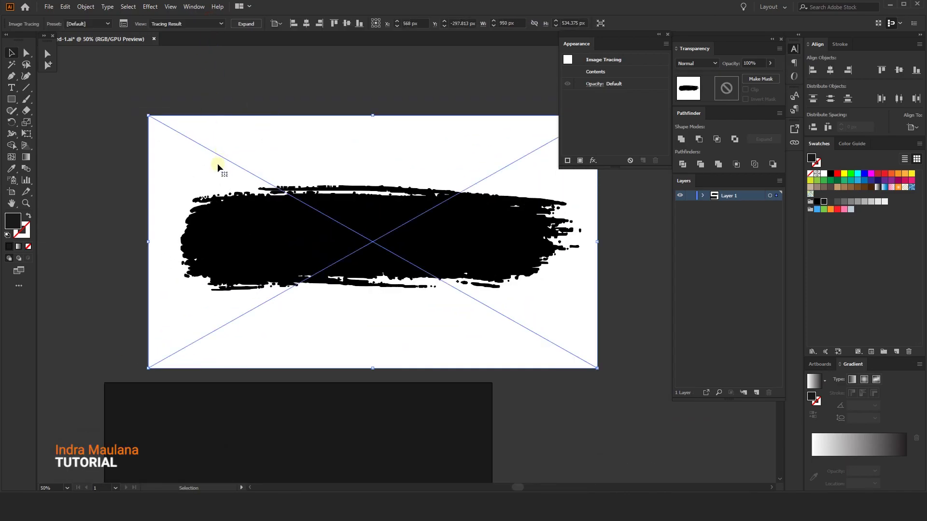
{"action": "left_click", "coordinate": [246, 24]}
{"action": "right_click", "coordinate": [279, 99]}
{"action": "left_click", "coordinate": [307, 179]}
Delete the traced image's white background and all leftover white fragments inside the black brush stroke.
{"action": "left_click", "coordinate": [367, 88]}
{"action": "left_click", "coordinate": [356, 145]}
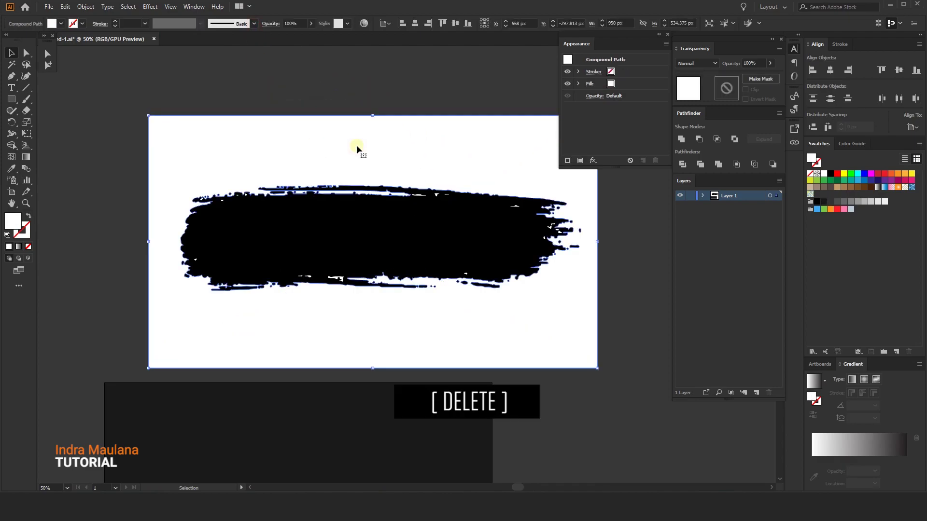
{"action": "key", "text": "Delete"}
{"action": "left_click", "coordinate": [418, 192]}
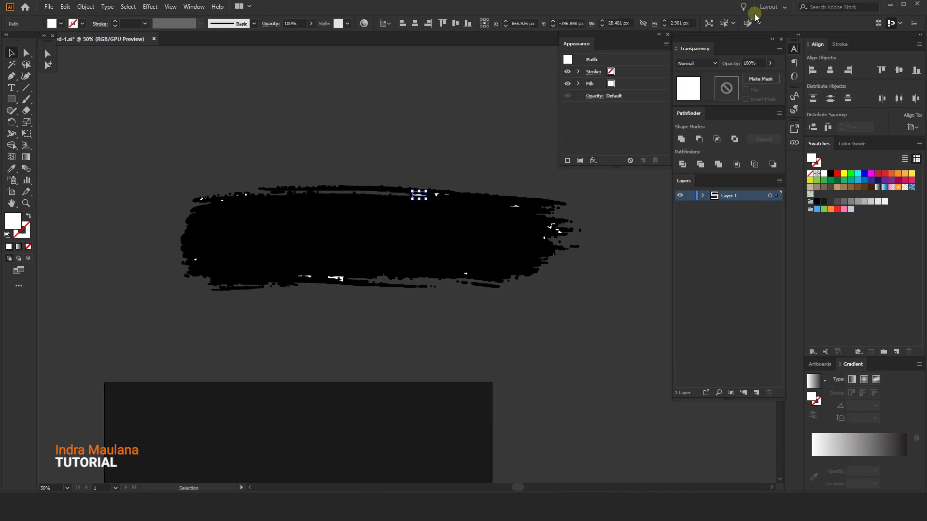
{"action": "left_click", "coordinate": [724, 23]}
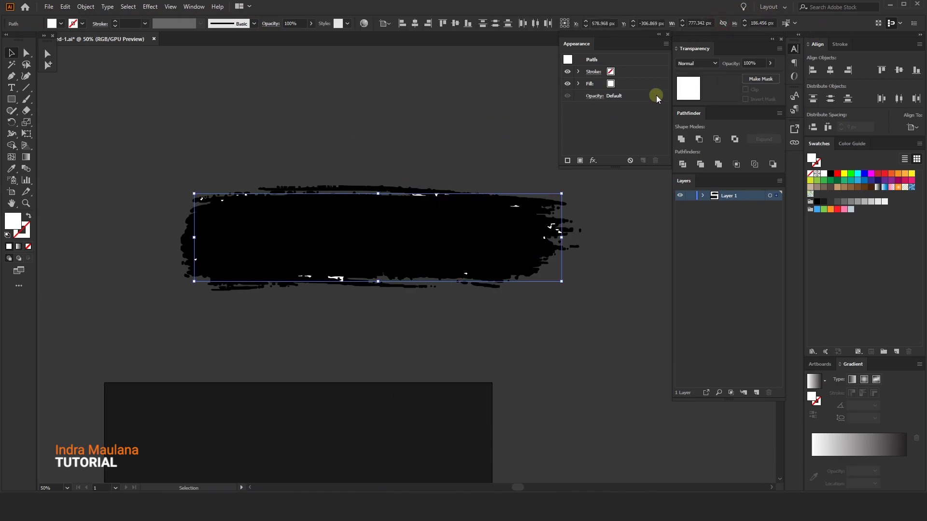
{"action": "key", "text": "Delete"}
Unite all black pieces of the brush stroke and move it onto the dark rectangle.
{"action": "left_click_drag", "start_coordinate": [121, 166], "coordinate": [637, 326]}
{"action": "left_click", "coordinate": [681, 139]}
{"action": "left_click", "coordinate": [276, 158]}
{"action": "left_click_drag", "start_coordinate": [276, 158], "coordinate": [315, 95]}
{"action": "left_click", "coordinate": [427, 169]}
{"action": "mouse_move", "coordinate": [426, 212]}
{"action": "left_mouse_down"}
{"action": "mouse_move", "coordinate": [406, 163]}
{"action": "mouse_move", "coordinate": [371, 240]}
{"action": "mouse_move", "coordinate": [350, 355]}
{"action": "left_mouse_up"}
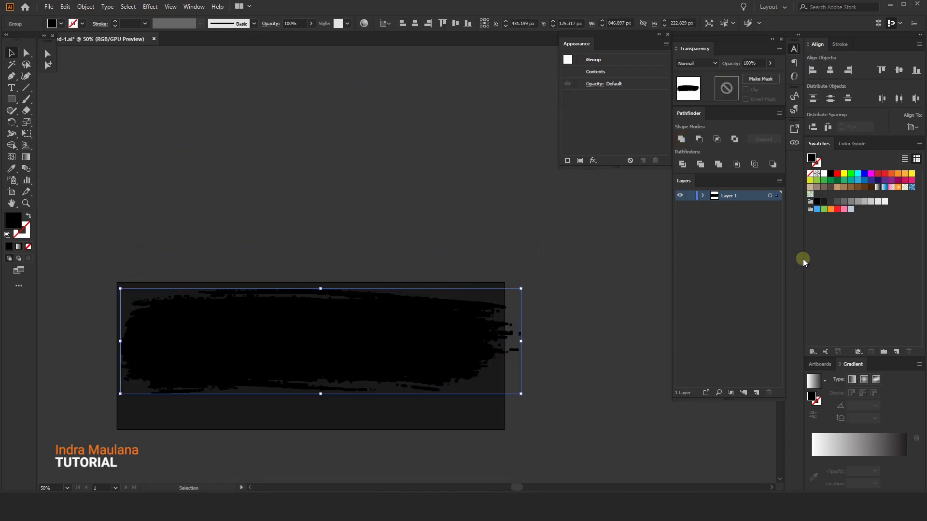
Fill the brush stroke with orange and stretch it horizontally about its center to about 1658 px wide.
{"action": "left_click", "coordinate": [892, 174]}
{"action": "left_click_drag", "start_coordinate": [383, 157], "coordinate": [427, 98]}
{"action": "left_click", "coordinate": [414, 317]}
{"action": "left_click_drag", "start_coordinate": [566, 278], "coordinate": [672, 277]}
{"action": "scroll", "coordinate": [415, 154], "scroll_direction": "down", "scroll_amount": 1}
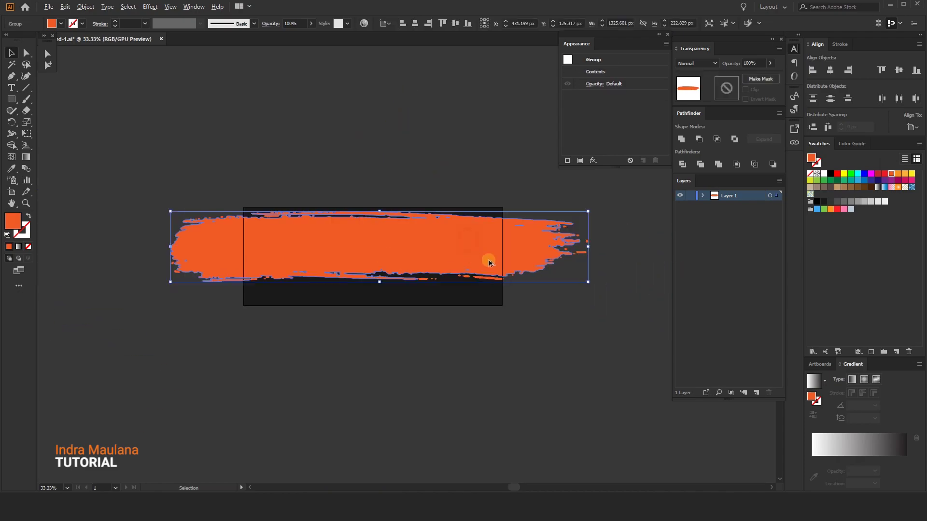
{"action": "left_click_drag", "start_coordinate": [588, 245], "coordinate": [640, 244]}
{"action": "left_click", "coordinate": [372, 128]}
{"action": "left_click_drag", "start_coordinate": [372, 128], "coordinate": [372, 150]}
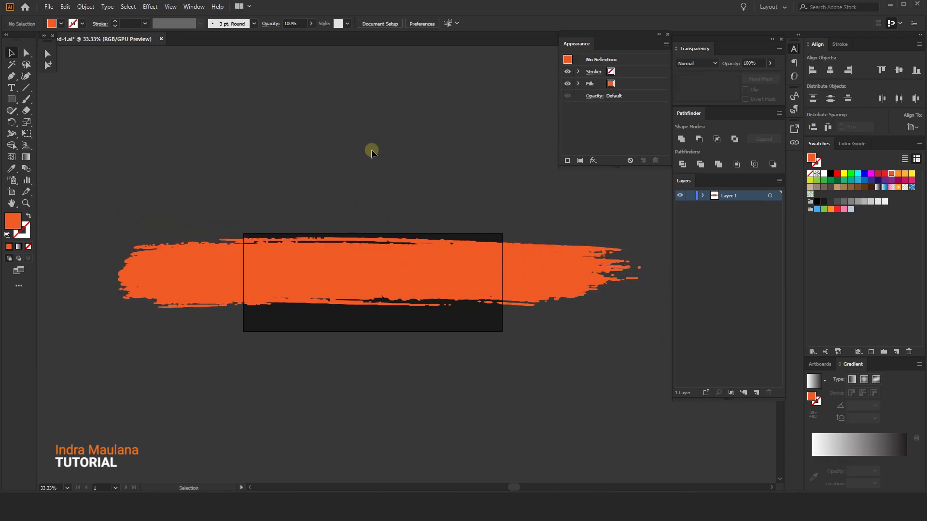
Reflect the orange brush stroke across the vertical axis.
{"action": "left_click", "coordinate": [406, 240]}
{"action": "left_click_drag", "start_coordinate": [12, 122], "coordinate": [34, 138]}
{"action": "double_click", "coordinate": [12, 122]}
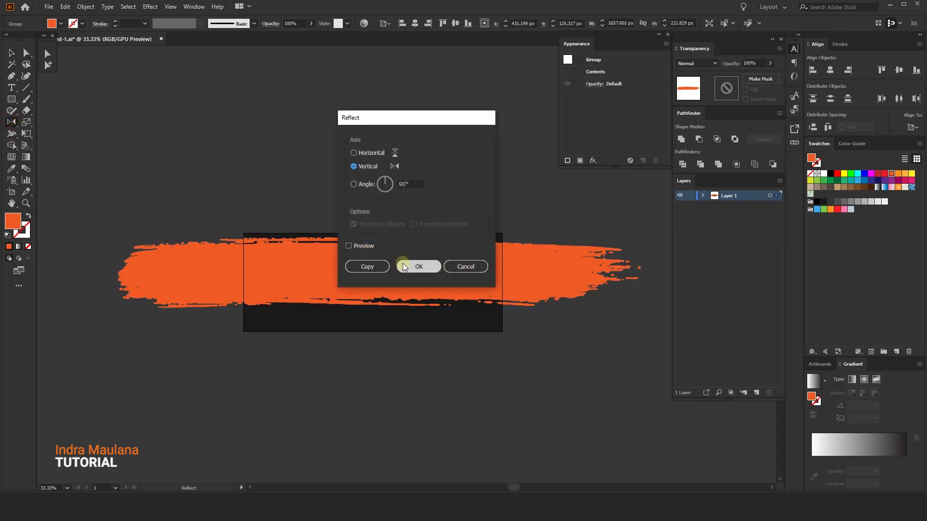
{"action": "key", "text": "Return"}
{"action": "left_click", "coordinate": [12, 53]}
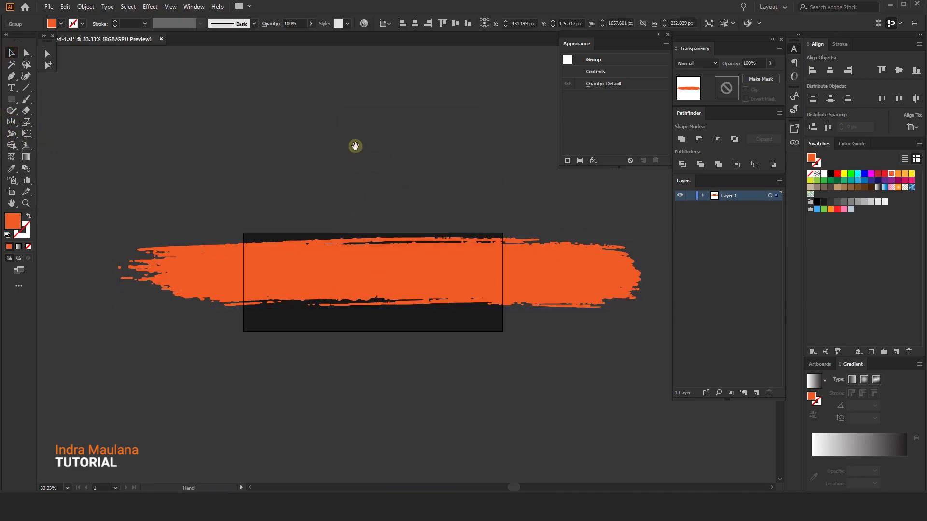
Choose the Knife tool for cutting the orange brush stroke.
{"action": "scroll", "coordinate": [416, 181], "scroll_direction": "up", "scroll_amount": 1}
{"action": "left_click_drag", "start_coordinate": [498, 168], "coordinate": [509, 187]}
{"action": "left_click_drag", "start_coordinate": [413, 256], "coordinate": [340, 202]}
{"action": "scroll", "coordinate": [403, 240], "scroll_direction": "up", "scroll_amount": 1}
{"action": "left_click_drag", "start_coordinate": [25, 114], "coordinate": [62, 134]}
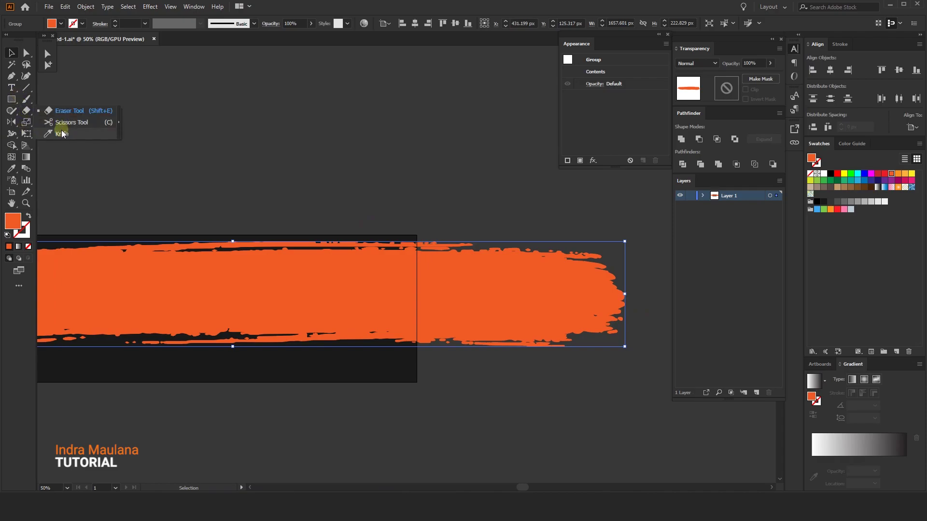
{"action": "left_click", "coordinate": [62, 134]}
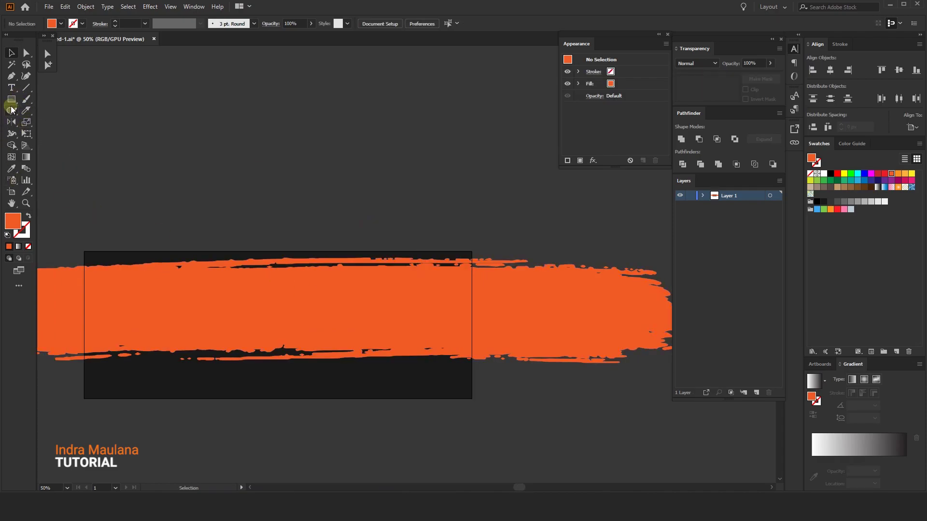
{"action": "left_click", "coordinate": [139, 271]}
{"action": "left_click", "coordinate": [26, 110]}
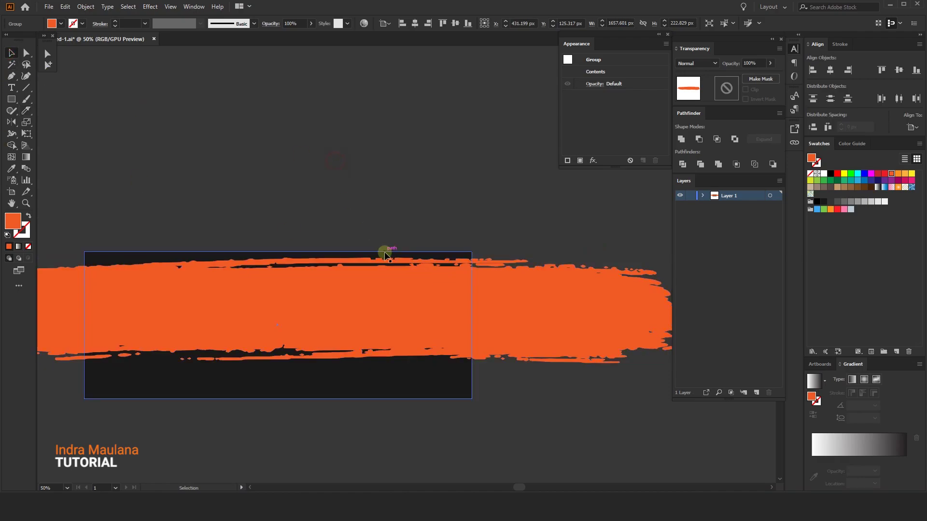
Ungroup the orange brush stroke, release its compound path and clear the selection.
{"action": "scroll", "coordinate": [383, 253], "scroll_direction": "up", "scroll_amount": 1}
{"action": "left_click", "coordinate": [428, 273]}
{"action": "right_click", "coordinate": [428, 271]}
{"action": "left_click", "coordinate": [466, 353]}
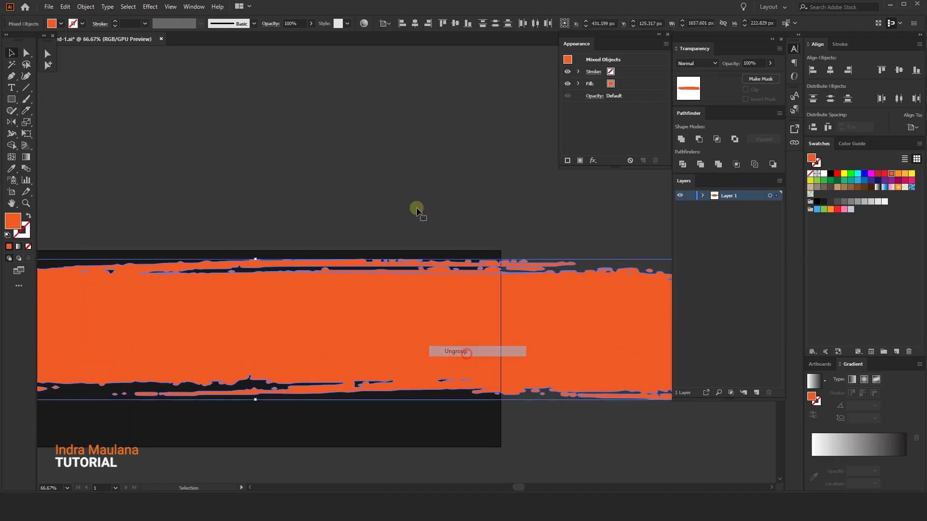
{"action": "left_click", "coordinate": [430, 268]}
{"action": "right_click", "coordinate": [430, 270]}
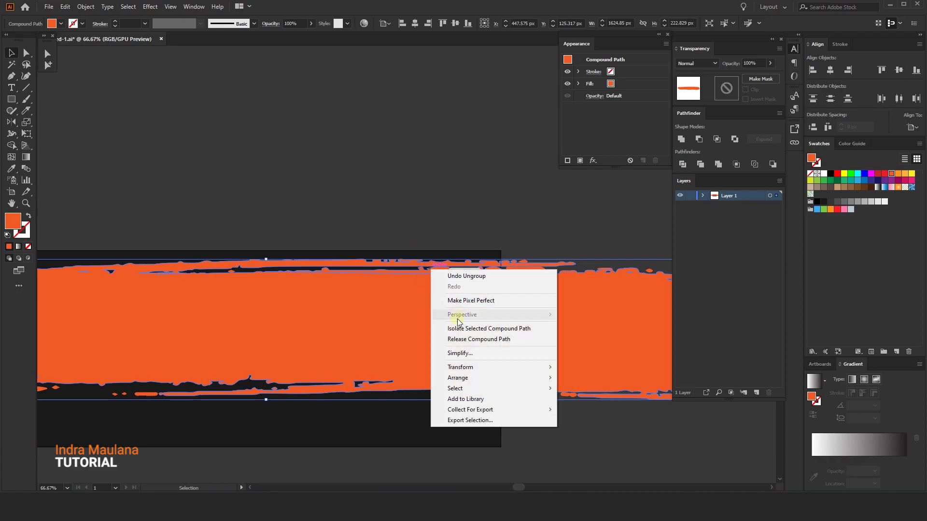
{"action": "left_click", "coordinate": [461, 339]}
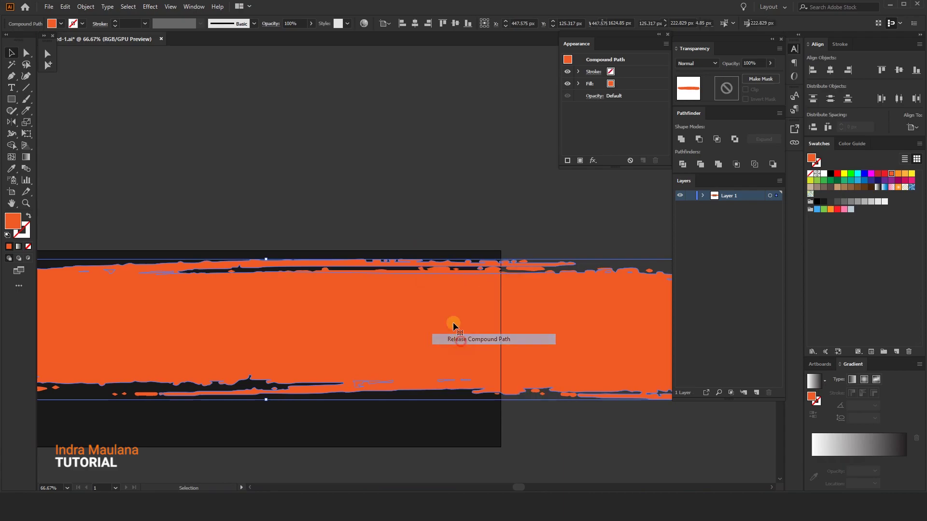
{"action": "left_click", "coordinate": [428, 265]}
{"action": "left_click", "coordinate": [427, 265], "text": "shift"}
Make two freehand Knife cuts along the lower edge of the orange brush stroke and clear the selection.
{"action": "left_click_drag", "start_coordinate": [416, 172], "coordinate": [389, 149]}
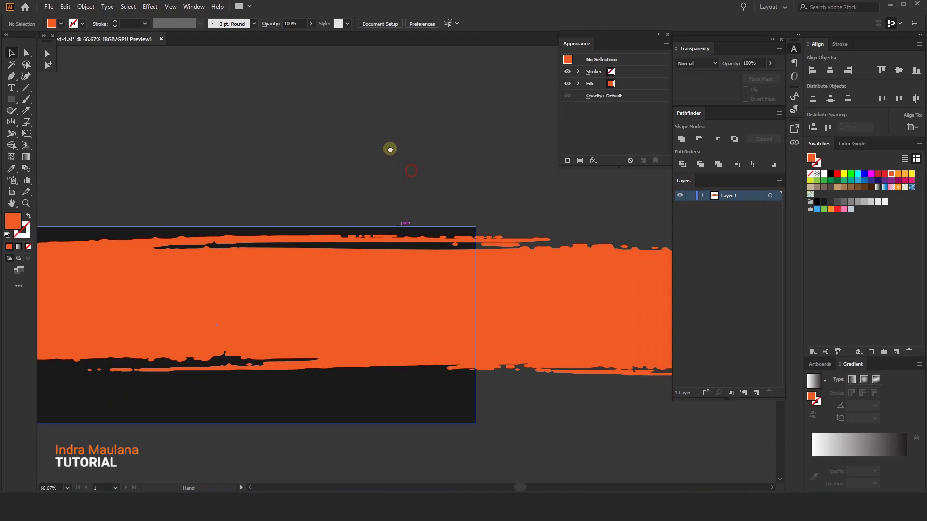
{"action": "left_click_drag", "start_coordinate": [240, 213], "coordinate": [315, 188]}
{"action": "scroll", "coordinate": [314, 189], "scroll_direction": "down", "scroll_amount": 1}
{"action": "left_click_drag", "start_coordinate": [259, 150], "coordinate": [278, 155]}
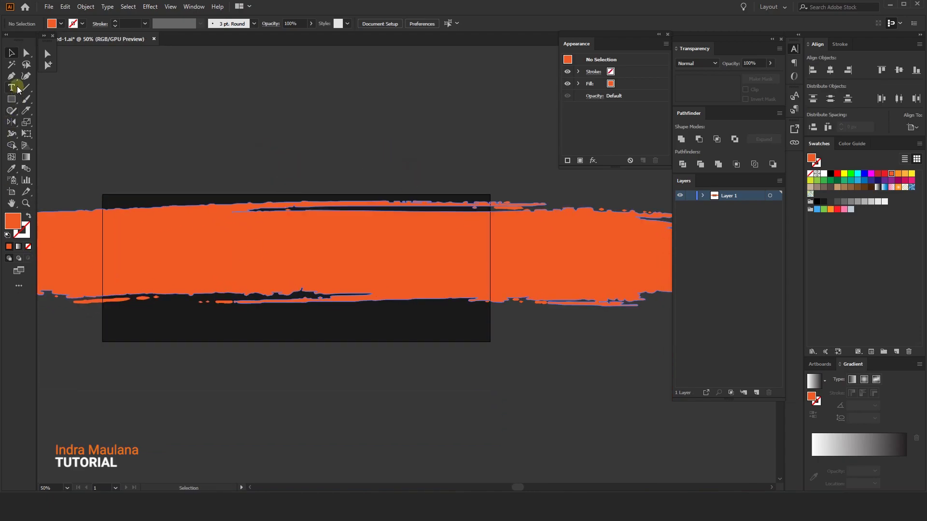
{"action": "scroll", "coordinate": [280, 318], "scroll_direction": "up", "scroll_amount": 1}
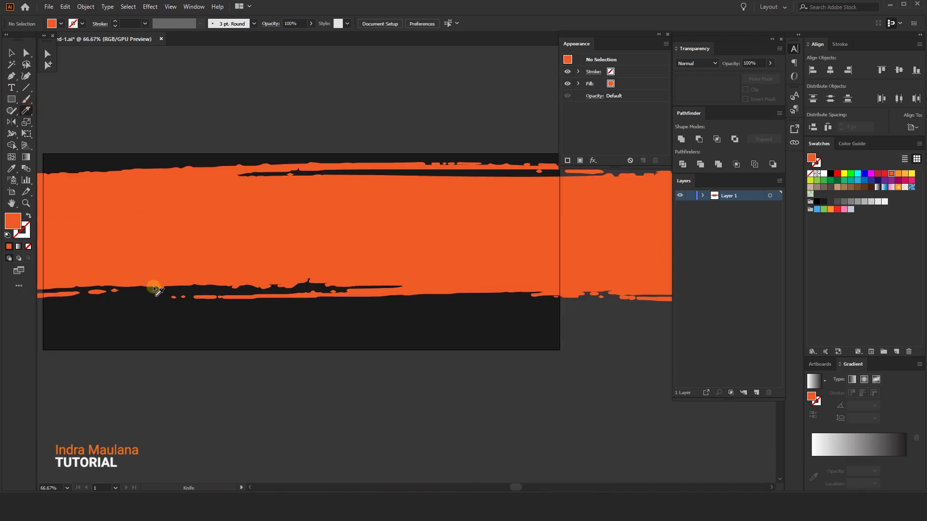
{"action": "left_click_drag", "start_coordinate": [304, 288], "coordinate": [473, 276]}
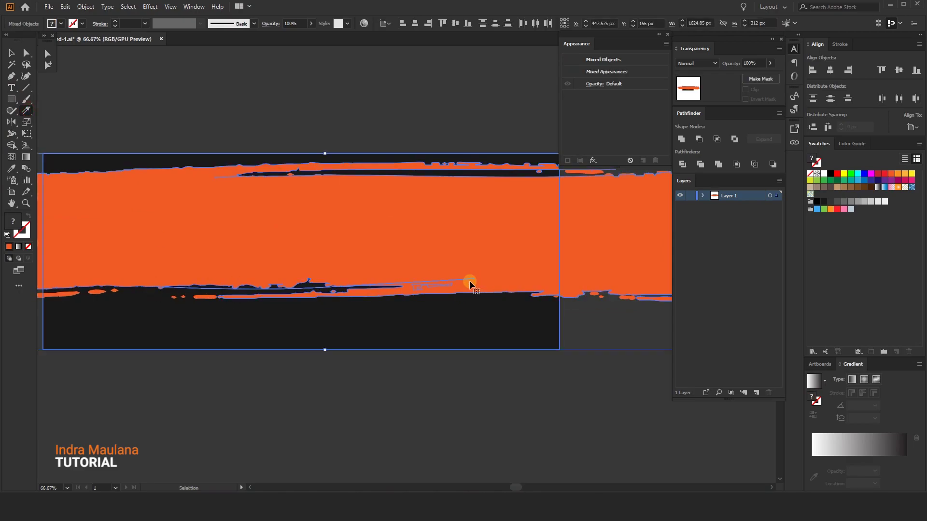
{"action": "left_click_drag", "start_coordinate": [304, 293], "coordinate": [458, 283]}
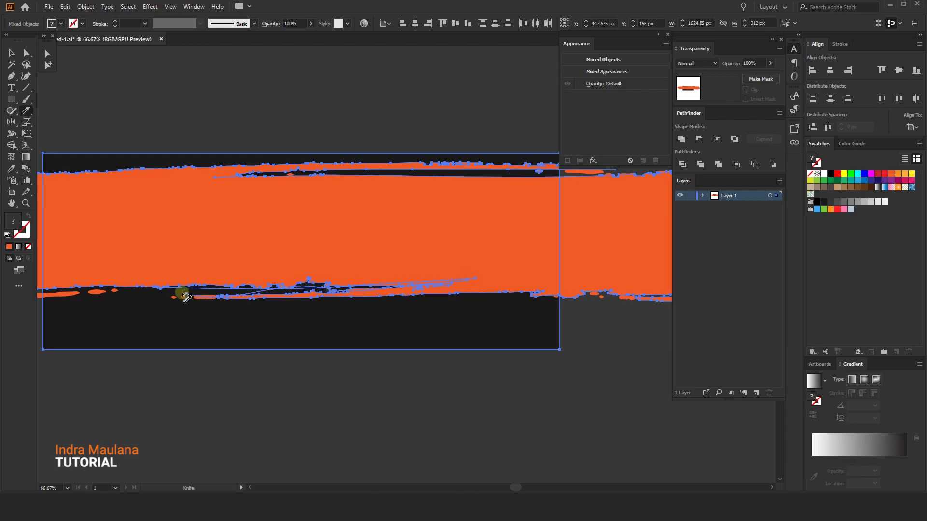
{"action": "left_click", "coordinate": [11, 54]}
{"action": "left_click", "coordinate": [190, 91]}
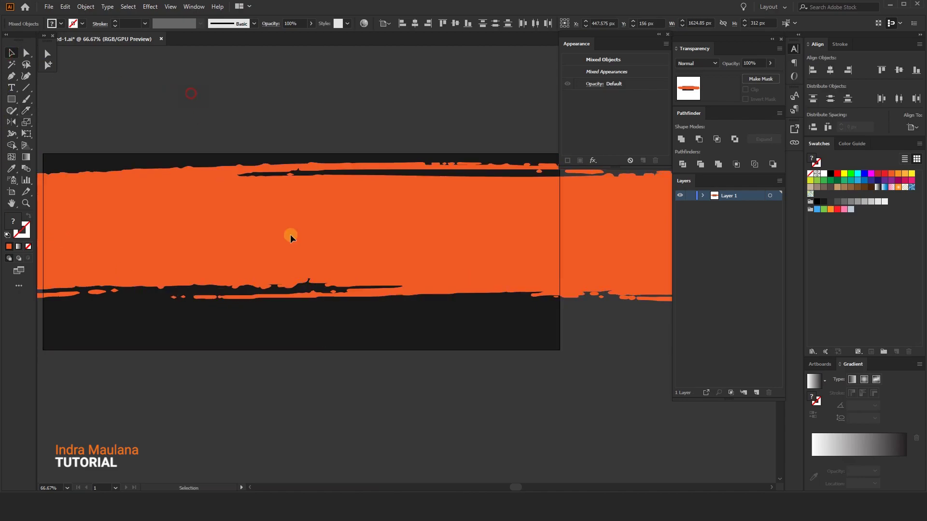
Undo the last Knife cut on the lower edge of the orange brush stroke.
{"action": "left_click", "coordinate": [414, 287]}
{"action": "left_click", "coordinate": [406, 288]}
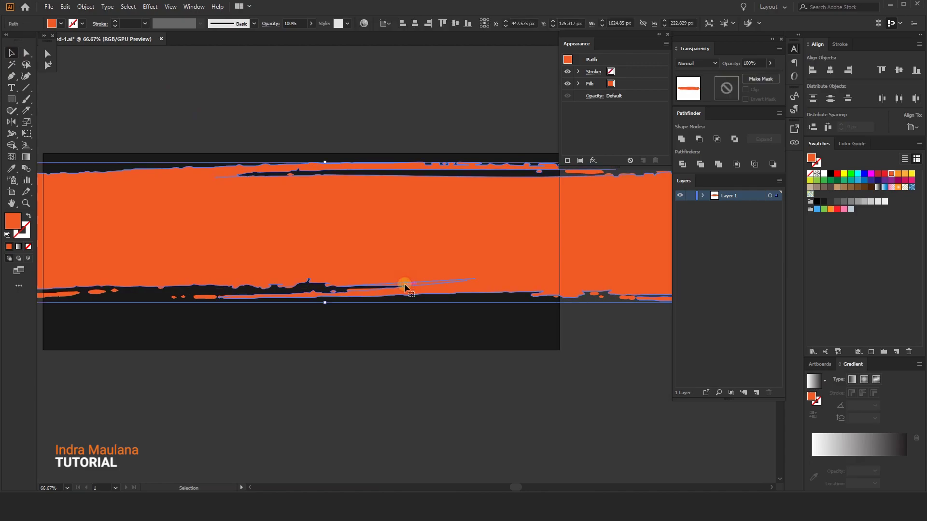
{"action": "right_click", "coordinate": [393, 264]}
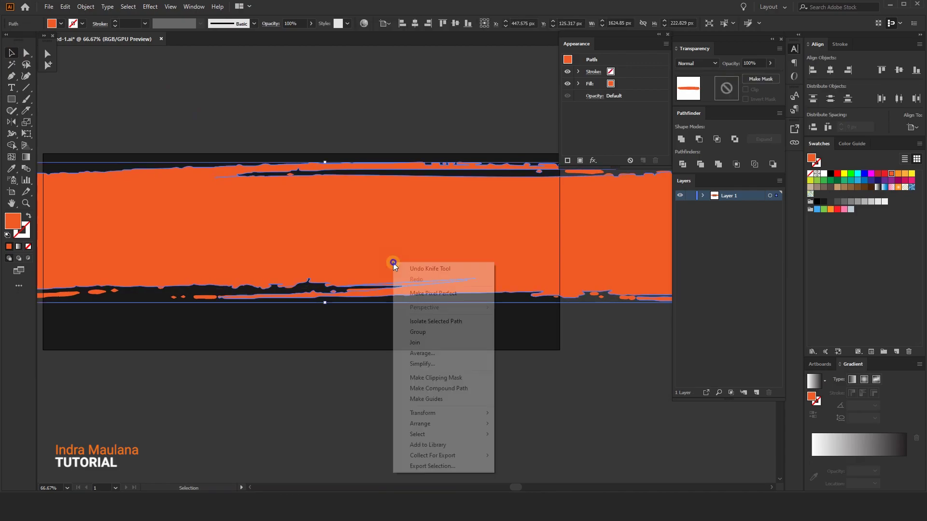
{"action": "left_click", "coordinate": [379, 366]}
{"action": "key", "text": "ctrl+z"}
{"action": "left_click", "coordinate": [346, 383]}
{"action": "key", "text": "v"}
Cut the orange brush stroke freehand with the Knife along the notch in its lower edge and clear the selection.
{"action": "left_click", "coordinate": [254, 193]}
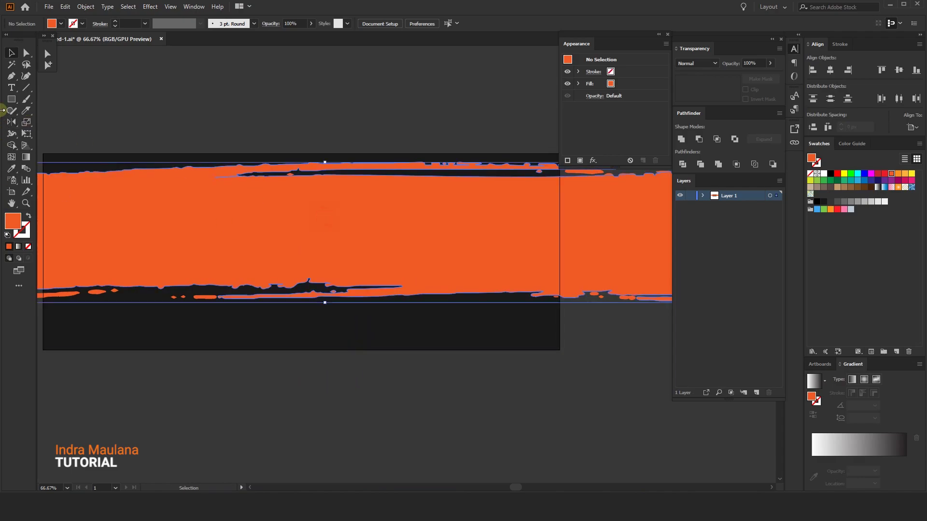
{"action": "left_click", "coordinate": [26, 111]}
{"action": "scroll", "coordinate": [321, 342], "scroll_direction": "up", "scroll_amount": 1}
{"action": "left_click_drag", "start_coordinate": [319, 294], "coordinate": [302, 337]}
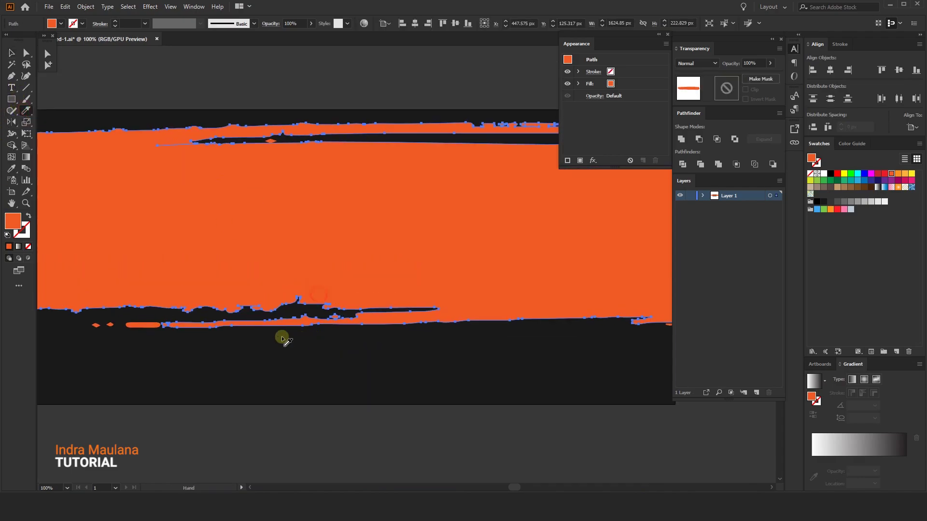
{"action": "left_click_drag", "start_coordinate": [484, 303], "coordinate": [491, 303]}
{"action": "left_click_drag", "start_coordinate": [386, 316], "coordinate": [89, 317]}
{"action": "left_click", "coordinate": [11, 54]}
{"action": "left_click", "coordinate": [262, 156]}
{"action": "left_click", "coordinate": [228, 88]}
Delete the thin cut-off slivers along the lower edge of the orange brush stroke and clear the selection.
{"action": "left_click", "coordinate": [259, 309]}
{"action": "left_click", "coordinate": [311, 317]}
{"action": "left_click", "coordinate": [331, 307]}
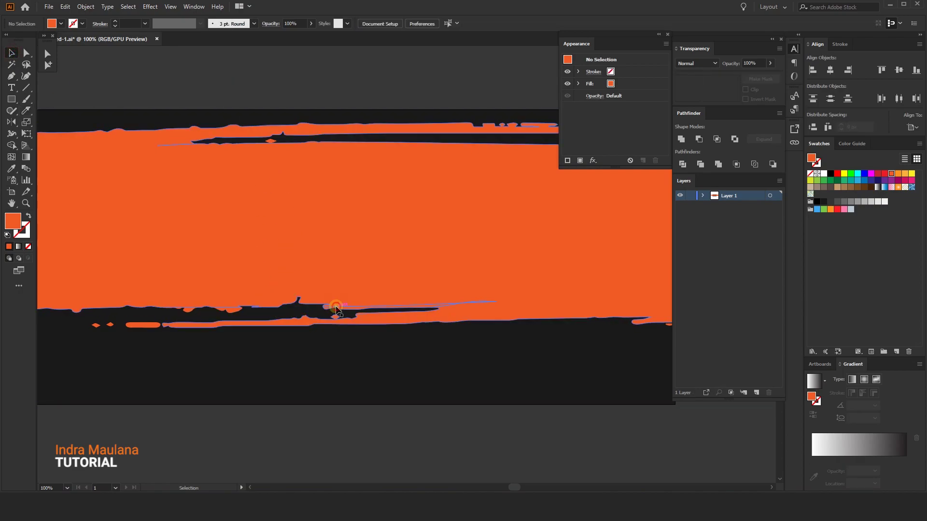
{"action": "key", "text": "Delete"}
{"action": "key", "text": "ctrl+z"}
{"action": "left_click", "coordinate": [349, 310]}
{"action": "key", "text": "Delete"}
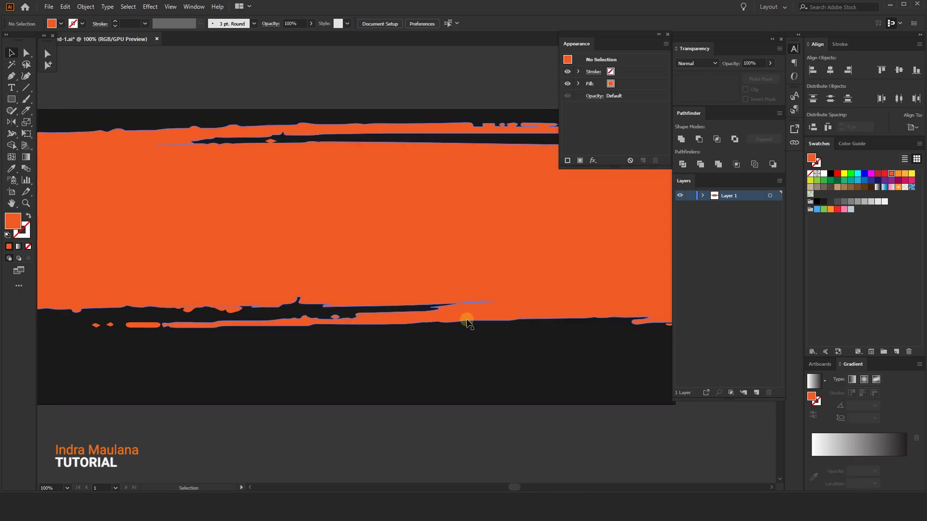
{"action": "left_click", "coordinate": [444, 309]}
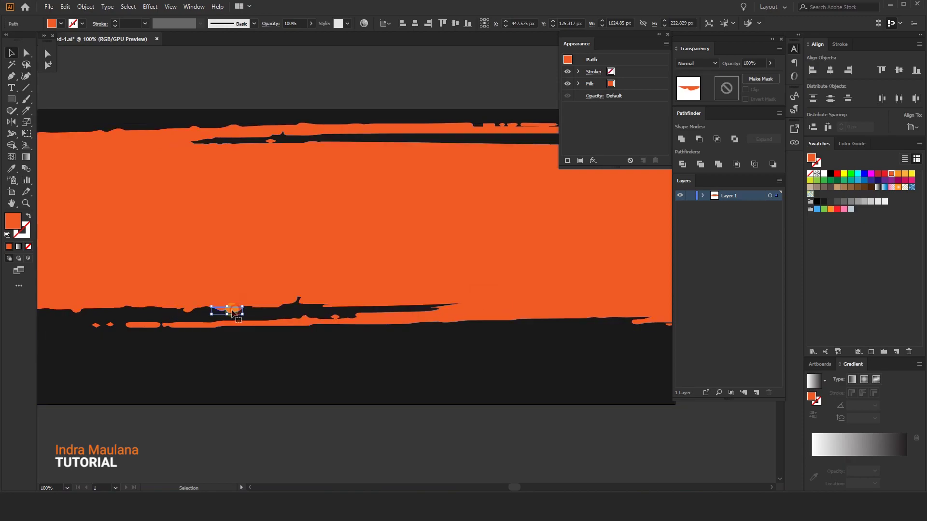
{"action": "left_click", "coordinate": [193, 313]}
{"action": "scroll", "coordinate": [334, 393], "scroll_direction": "down", "scroll_amount": 3}
{"action": "left_click", "coordinate": [333, 388]}
{"action": "left_click", "coordinate": [310, 282]}
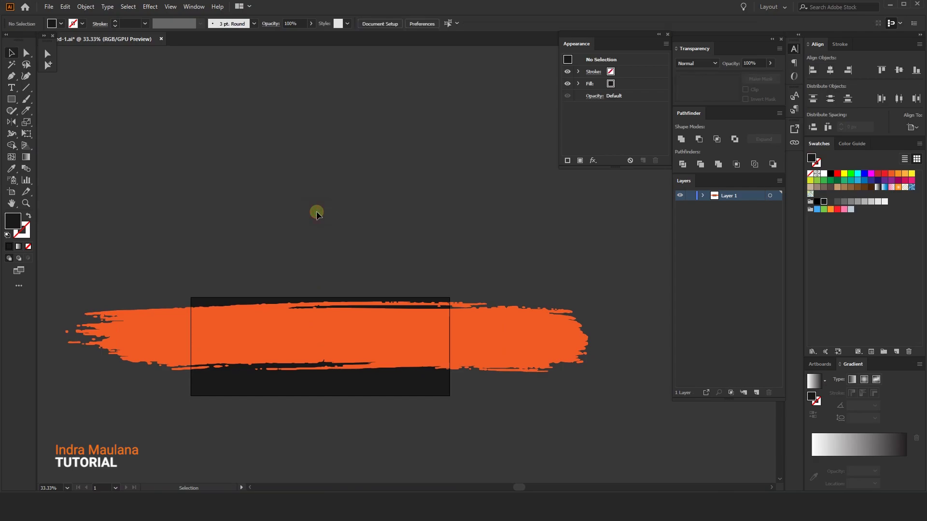
Try to lock the black background rectangle.
{"action": "left_click", "coordinate": [288, 385]}
{"action": "left_click", "coordinate": [87, 7]}
{"action": "mouse_move", "coordinate": [123, 75]}
{"action": "left_click", "coordinate": [275, 83]}
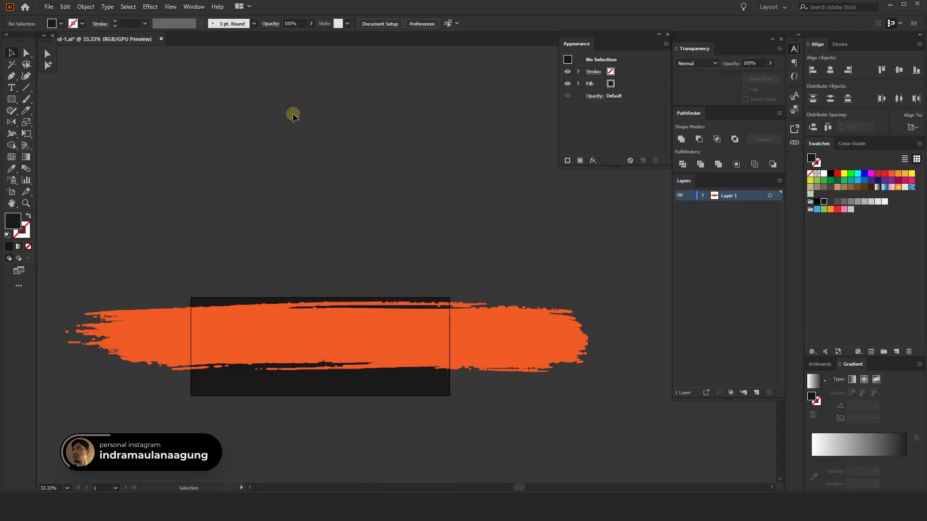
{"action": "left_click", "coordinate": [409, 158]}
{"action": "left_click_drag", "start_coordinate": [344, 379], "coordinate": [365, 350]}
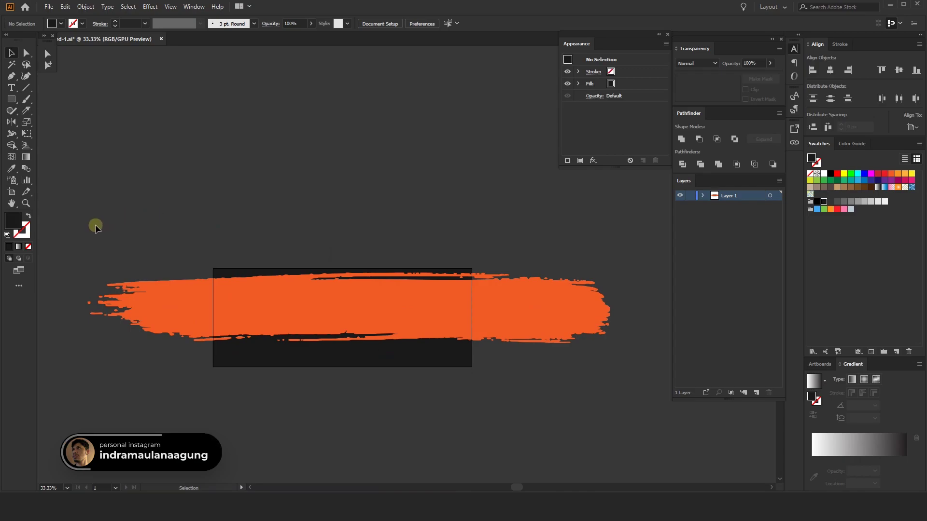
{"action": "left_click_drag", "start_coordinate": [94, 227], "coordinate": [613, 389]}
{"action": "left_click", "coordinate": [694, 138]}
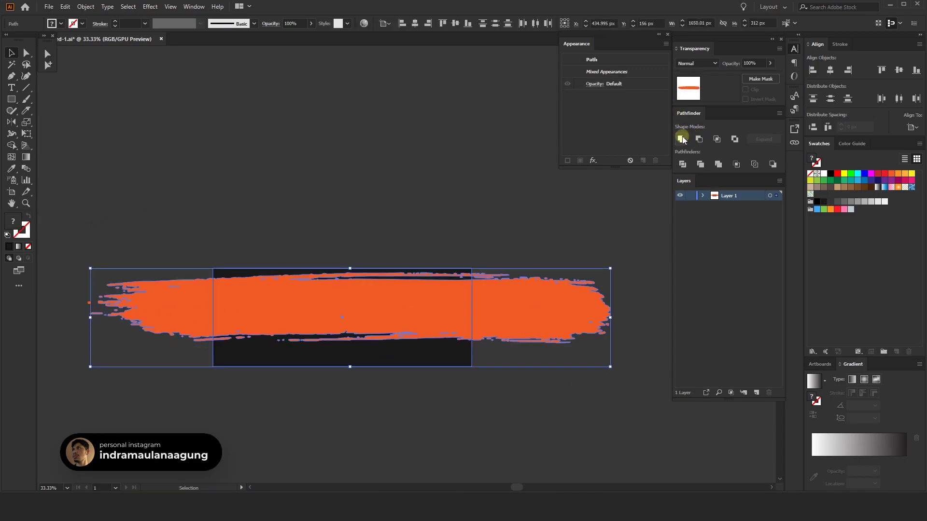
{"action": "left_click", "coordinate": [344, 159]}
{"action": "left_click", "coordinate": [27, 202]}
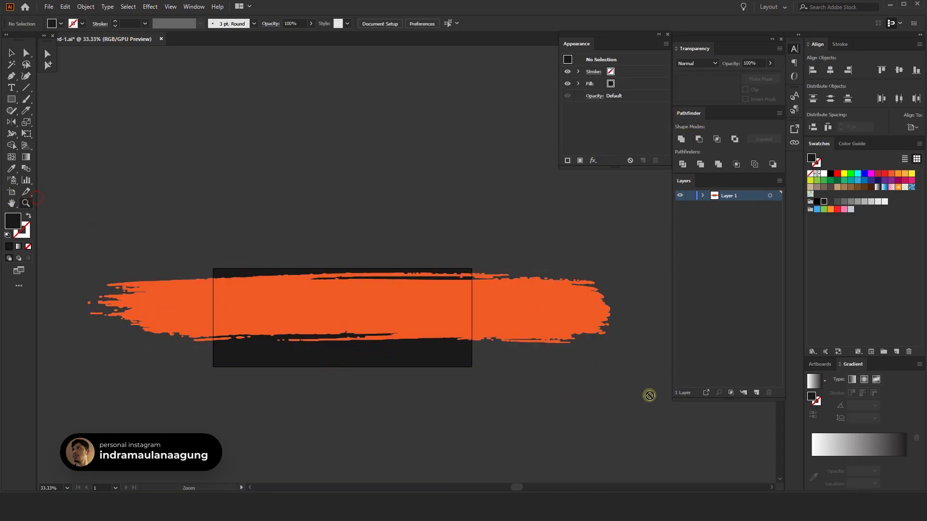
{"action": "key", "text": "v"}
{"action": "key", "text": "slash"}
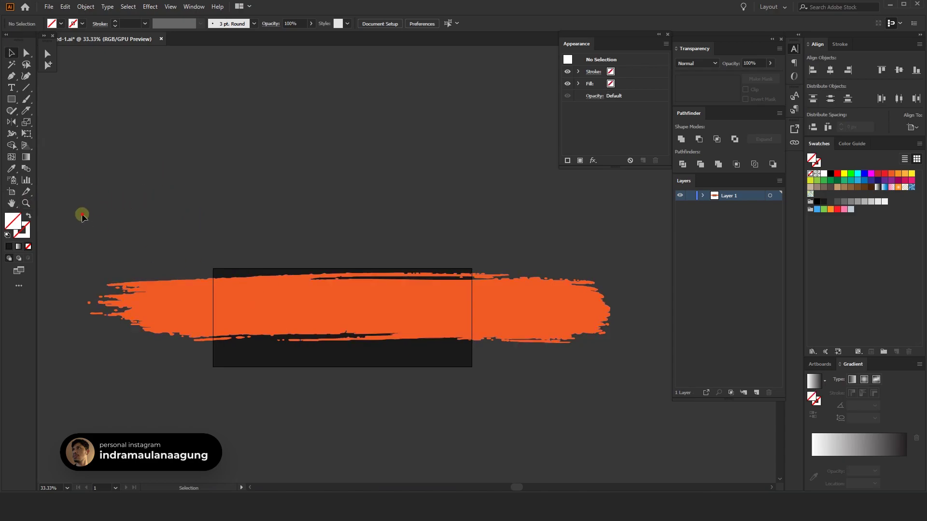
Unite all pieces of the orange brush stroke with the Pathfinder and clear the selection.
{"action": "left_click_drag", "start_coordinate": [631, 431], "coordinate": [576, 181]}
{"action": "left_click", "coordinate": [684, 144]}
{"action": "left_click", "coordinate": [374, 198]}
Rotate the orange brush stroke slightly counterclockwise and position it diagonally across the banner.
{"action": "left_click", "coordinate": [453, 301]}
{"action": "mouse_move", "coordinate": [367, 272]}
{"action": "left_mouse_down"}
{"action": "mouse_move", "coordinate": [357, 270]}
{"action": "mouse_move", "coordinate": [353, 288]}
{"action": "mouse_move", "coordinate": [429, 265]}
{"action": "mouse_move", "coordinate": [368, 264]}
{"action": "left_mouse_up"}
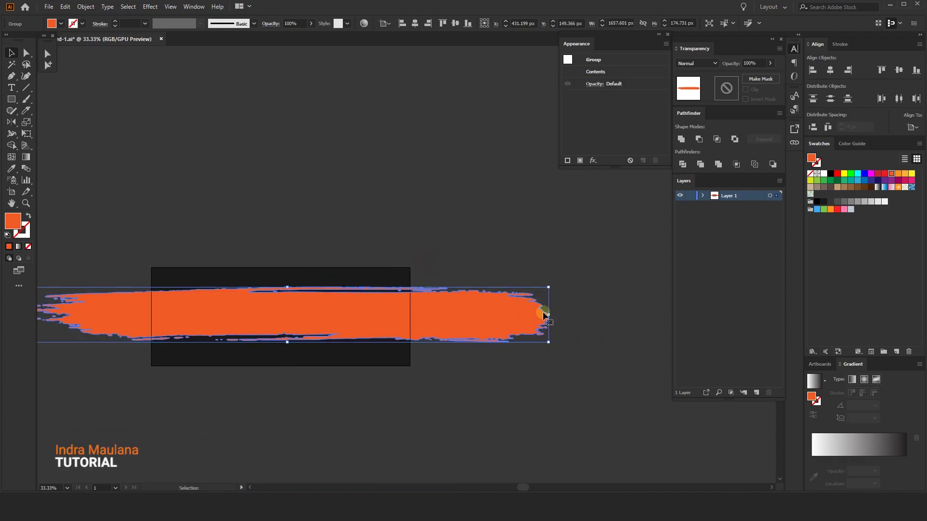
{"action": "left_click_drag", "start_coordinate": [553, 286], "coordinate": [552, 256]}
{"action": "left_click_drag", "start_coordinate": [362, 209], "coordinate": [388, 222]}
{"action": "left_click_drag", "start_coordinate": [435, 301], "coordinate": [440, 294]}
{"action": "left_click_drag", "start_coordinate": [577, 259], "coordinate": [586, 273]}
{"action": "left_click_drag", "start_coordinate": [412, 206], "coordinate": [436, 205]}
{"action": "left_click_drag", "start_coordinate": [345, 348], "coordinate": [346, 349]}
{"action": "left_click_drag", "start_coordinate": [395, 323], "coordinate": [401, 323]}
{"action": "left_click", "coordinate": [402, 238]}
{"action": "left_click_drag", "start_coordinate": [401, 238], "coordinate": [414, 240]}
{"action": "left_click", "coordinate": [393, 325]}
Fill the brush stroke with a linear gradient from orange to yellow-orange, using the swatches for its two color stops.
{"action": "left_click", "coordinate": [769, 196]}
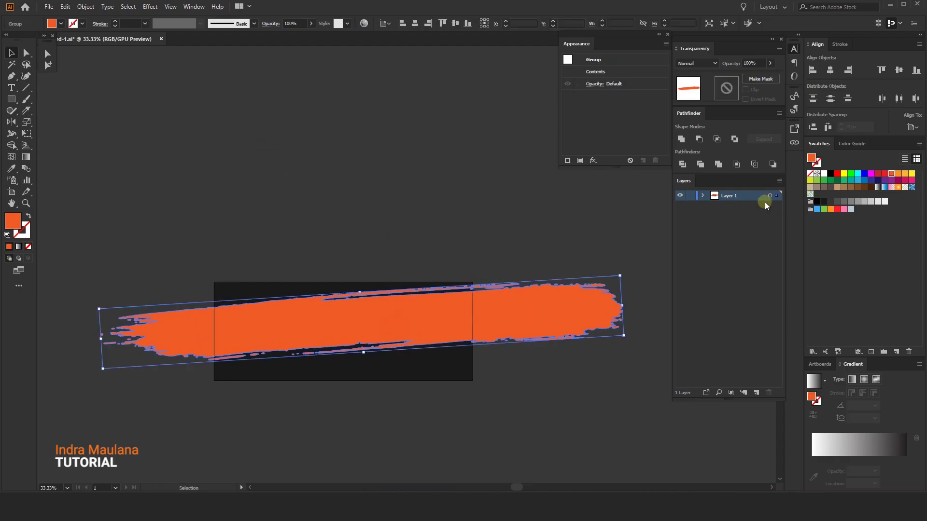
{"action": "left_click", "coordinate": [872, 392]}
{"action": "mouse_move", "coordinate": [890, 174]}
{"action": "left_mouse_down"}
{"action": "mouse_move", "coordinate": [860, 342]}
{"action": "mouse_move", "coordinate": [813, 459]}
{"action": "left_mouse_up"}
{"action": "left_click_drag", "start_coordinate": [907, 173], "coordinate": [906, 459]}
{"action": "left_click", "coordinate": [503, 193]}
{"action": "left_click", "coordinate": [510, 319]}
Redirect the gradient across the brush stroke, with orange toward its right end and yellow-orange toward its left end.
{"action": "left_click", "coordinate": [26, 157]}
{"action": "left_click_drag", "start_coordinate": [531, 315], "coordinate": [207, 373]}
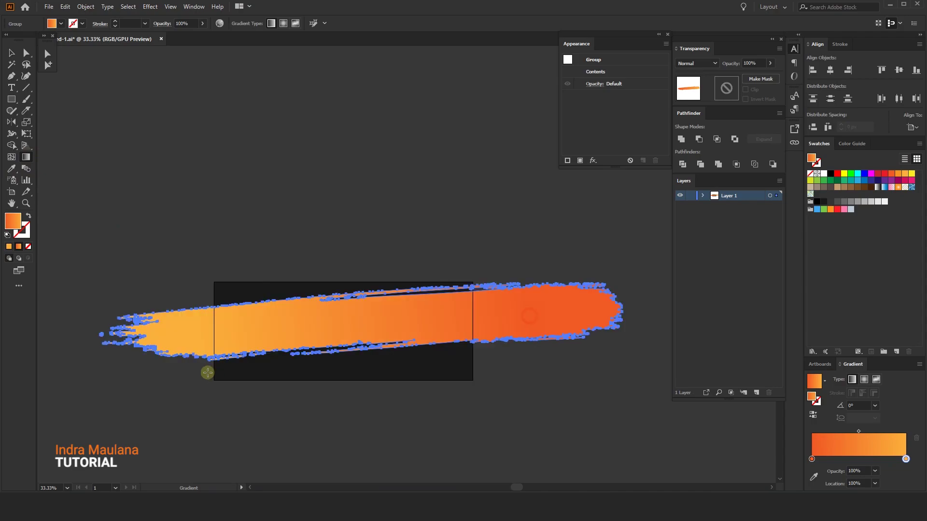
{"action": "left_click_drag", "start_coordinate": [487, 296], "coordinate": [129, 370]}
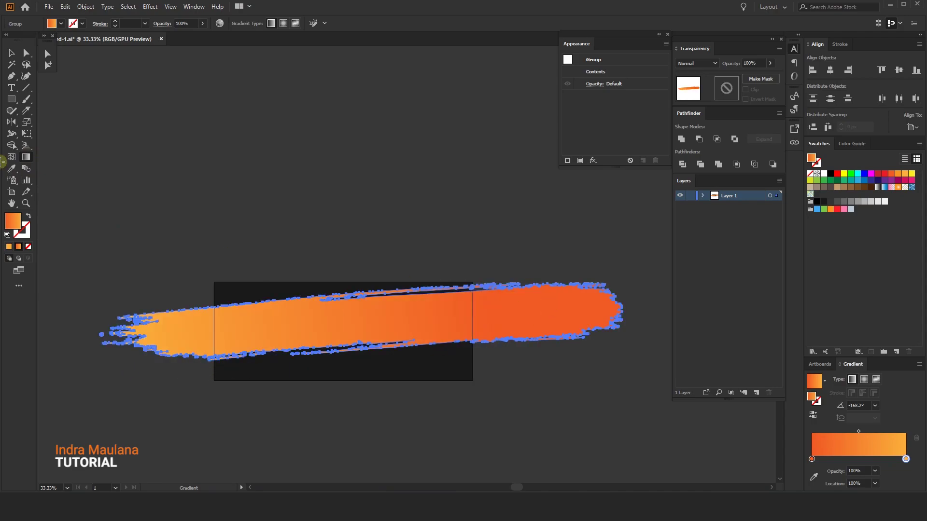
Make a compound path from the gradient brush stroke group.
{"action": "left_click", "coordinate": [11, 53]}
{"action": "left_click", "coordinate": [86, 6]}
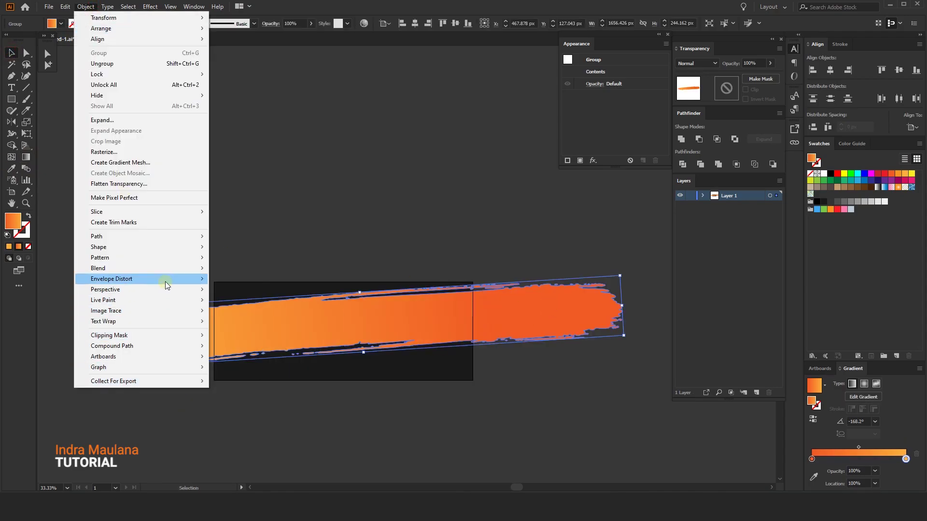
{"action": "mouse_move", "coordinate": [169, 348]}
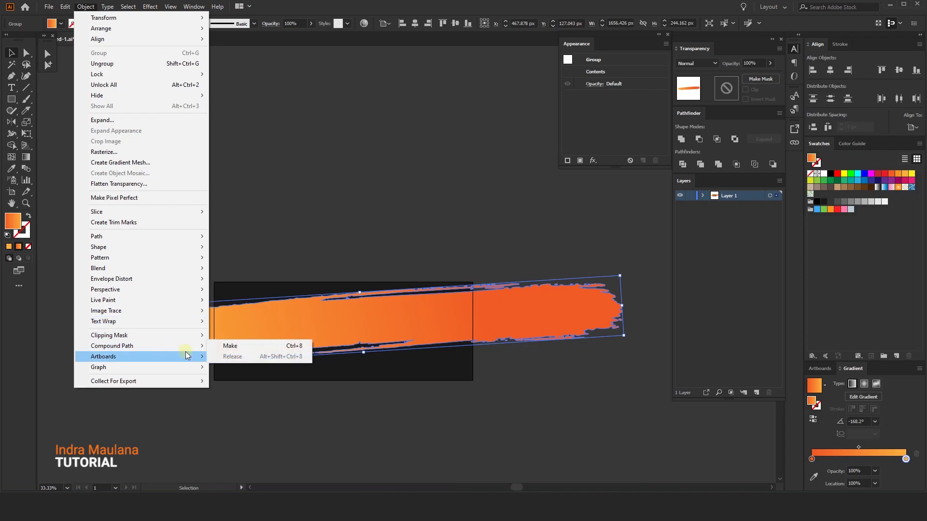
{"action": "left_click", "coordinate": [230, 347]}
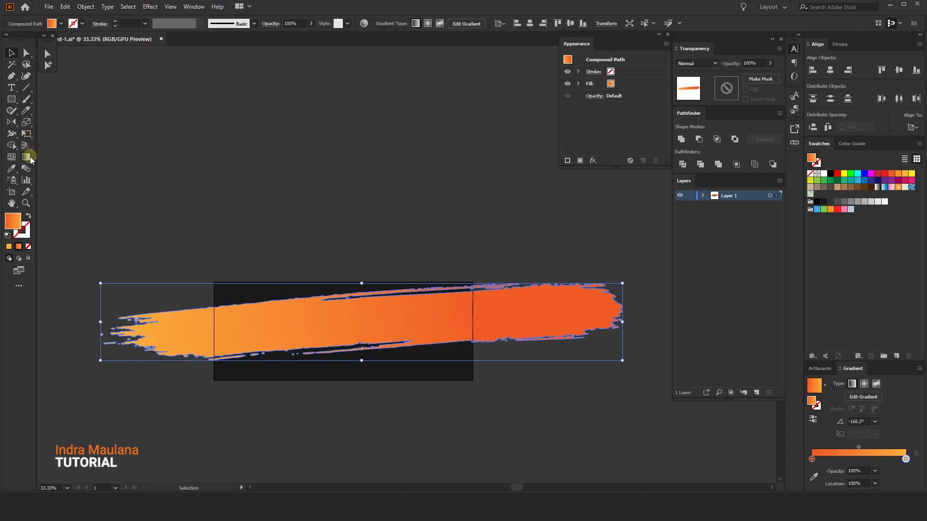
Redraw the gradient along the whole compound path from its right end to its left end and clear the selection.
{"action": "left_click", "coordinate": [26, 157]}
{"action": "left_click_drag", "start_coordinate": [559, 296], "coordinate": [135, 343]}
{"action": "left_click", "coordinate": [11, 53]}
{"action": "left_click", "coordinate": [236, 106]}
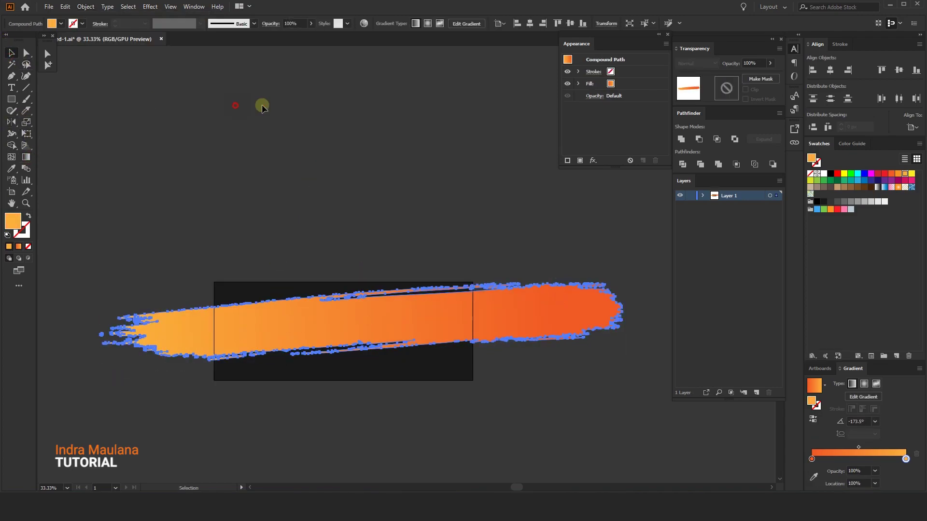
Duplicate the gradient brush stroke below the original and scale the copy down to about two thirds.
{"action": "left_click_drag", "start_coordinate": [491, 240], "coordinate": [481, 208]}
{"action": "left_click", "coordinate": [529, 291]}
{"action": "left_click_drag", "start_coordinate": [617, 253], "coordinate": [620, 256]}
{"action": "mouse_move", "coordinate": [526, 289]}
{"action": "left_mouse_down"}
{"action": "mouse_move", "coordinate": [532, 347]}
{"action": "mouse_move", "coordinate": [554, 343]}
{"action": "left_mouse_up"}
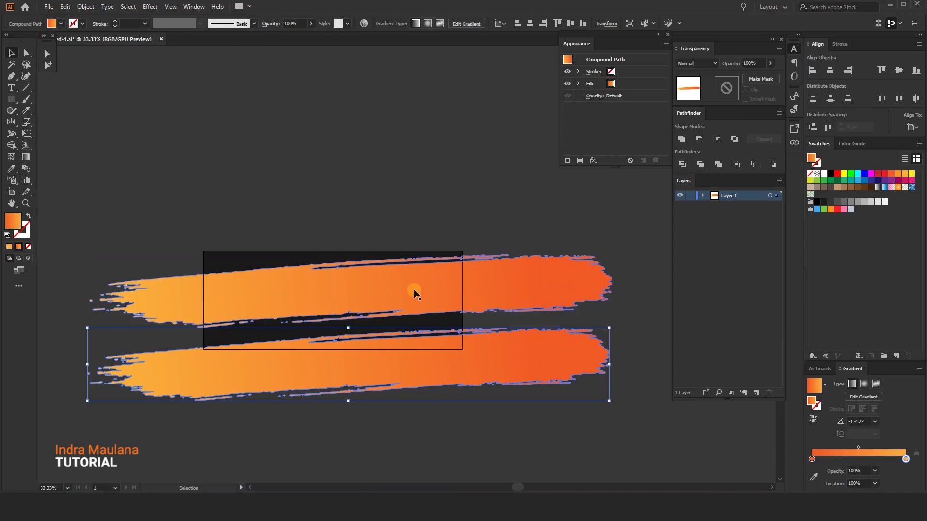
{"action": "left_click_drag", "start_coordinate": [609, 329], "coordinate": [439, 352]}
{"action": "left_click_drag", "start_coordinate": [370, 360], "coordinate": [434, 340]}
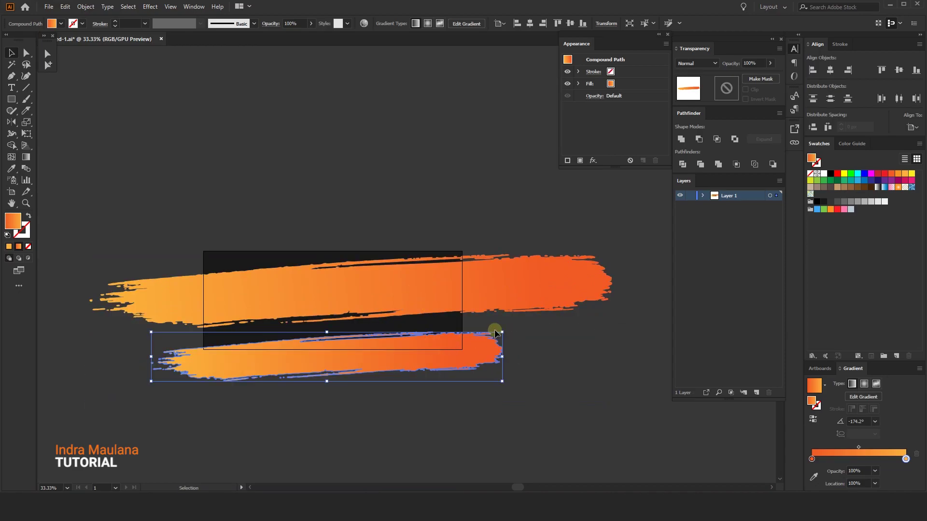
Rotate the smaller brush stroke so it slopes down to the right and place it along the banner's lower edge.
{"action": "mouse_move", "coordinate": [506, 327]}
{"action": "left_mouse_down"}
{"action": "mouse_move", "coordinate": [520, 353]}
{"action": "mouse_move", "coordinate": [517, 343]}
{"action": "mouse_move", "coordinate": [562, 345]}
{"action": "left_mouse_up"}
{"action": "left_click", "coordinate": [572, 306]}
{"action": "left_click", "coordinate": [562, 361]}
{"action": "scroll", "coordinate": [525, 381], "scroll_direction": "up", "scroll_amount": 1}
{"action": "left_click_drag", "start_coordinate": [512, 369], "coordinate": [563, 384]}
{"action": "left_click", "coordinate": [540, 390]}
{"action": "left_click", "coordinate": [580, 356]}
{"action": "scroll", "coordinate": [517, 290], "scroll_direction": "up", "scroll_amount": 1}
{"action": "left_click_drag", "start_coordinate": [500, 301], "coordinate": [498, 294]}
{"action": "left_click", "coordinate": [411, 127]}
{"action": "left_click_drag", "start_coordinate": [410, 126], "coordinate": [436, 165]}
{"action": "scroll", "coordinate": [419, 138], "scroll_direction": "down", "scroll_amount": 1}
{"action": "scroll", "coordinate": [434, 167], "scroll_direction": "up", "scroll_amount": 1}
{"action": "left_click_drag", "start_coordinate": [427, 196], "coordinate": [443, 148]}
{"action": "scroll", "coordinate": [425, 143], "scroll_direction": "down", "scroll_amount": 1}
Reverse the smaller brush stroke's gradient so it runs from orange on the left to yellow-orange on the right.
{"action": "left_click", "coordinate": [435, 341]}
{"action": "left_click", "coordinate": [814, 419]}
{"action": "left_click", "coordinate": [517, 418]}
{"action": "mouse_move", "coordinate": [379, 176]}
{"action": "left_mouse_down"}
{"action": "mouse_move", "coordinate": [414, 197]}
{"action": "mouse_move", "coordinate": [391, 187]}
{"action": "left_mouse_up"}
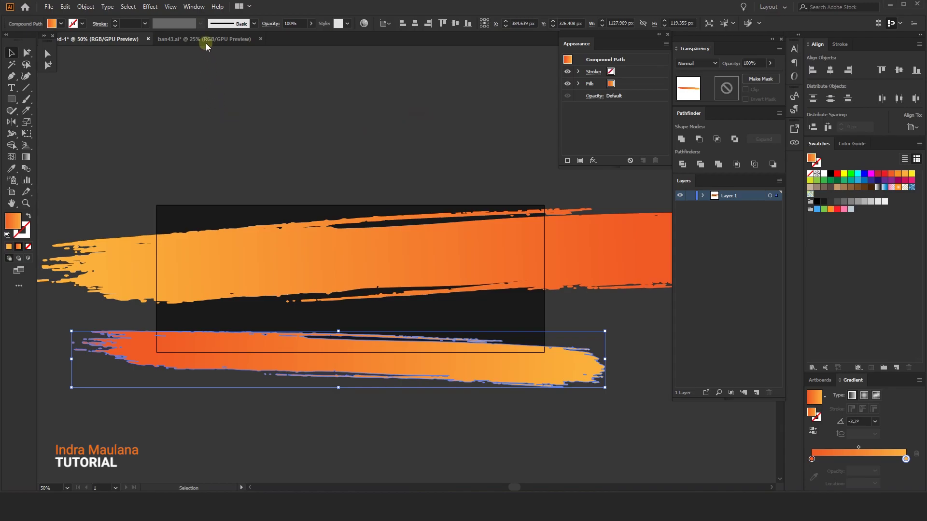
Copy the four food photos from the ban43.ai document, return to the banner document and clear the selection.
{"action": "left_click", "coordinate": [206, 39]}
{"action": "left_click_drag", "start_coordinate": [581, 443], "coordinate": [581, 443]}
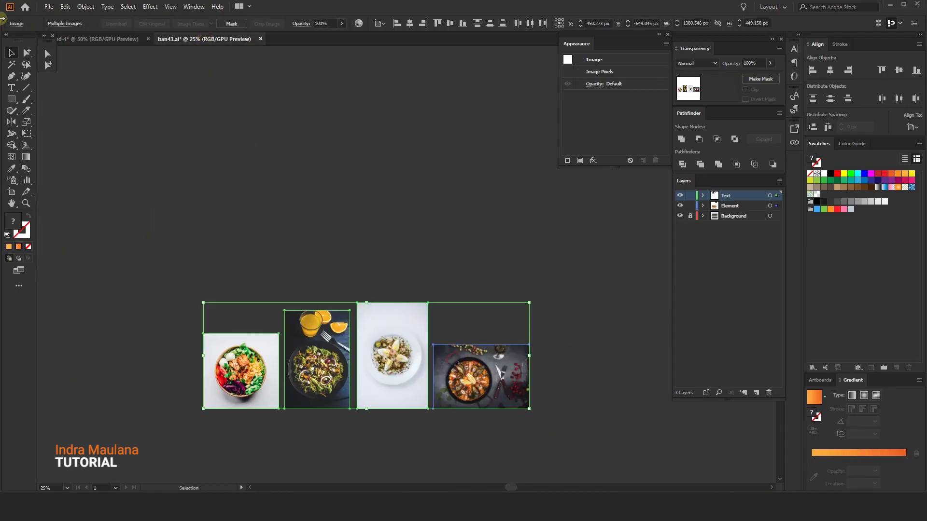
{"action": "left_click", "coordinate": [66, 7]}
{"action": "left_click", "coordinate": [62, 54]}
{"action": "left_click", "coordinate": [70, 41]}
{"action": "left_click", "coordinate": [363, 157]}
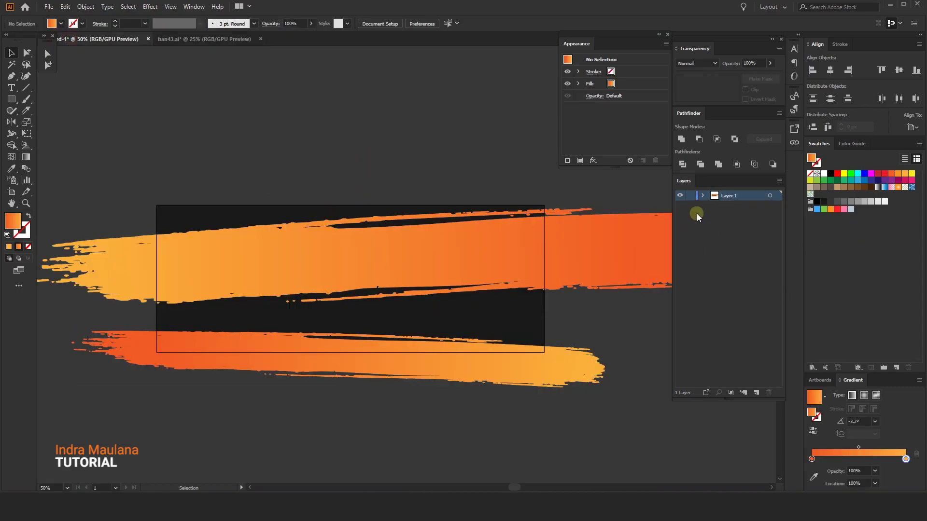
Lock Layer 1 and add a new layer named "Image PLace" above it.
{"action": "left_click", "coordinate": [757, 392]}
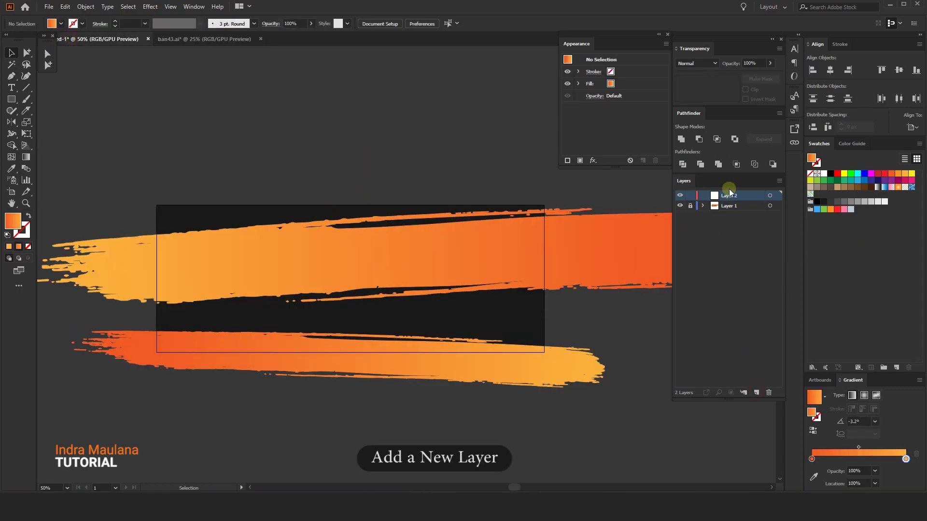
{"action": "double_click", "coordinate": [729, 199]}
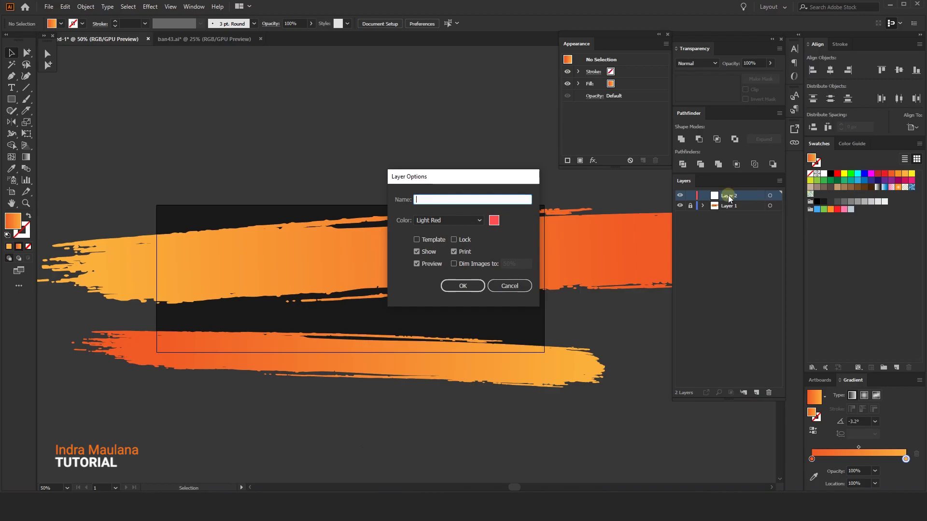
{"action": "type", "text": "Image PLace"}
{"action": "key", "text": "Return"}
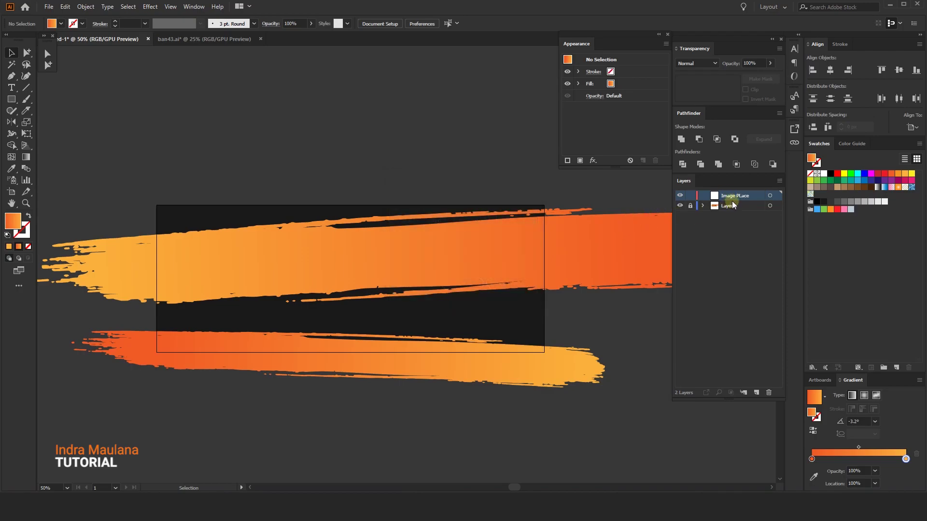
Paste the four food photos onto the Image PLace layer and move them above the banner.
{"action": "left_click", "coordinate": [14, 100]}
{"action": "left_click", "coordinate": [65, 7]}
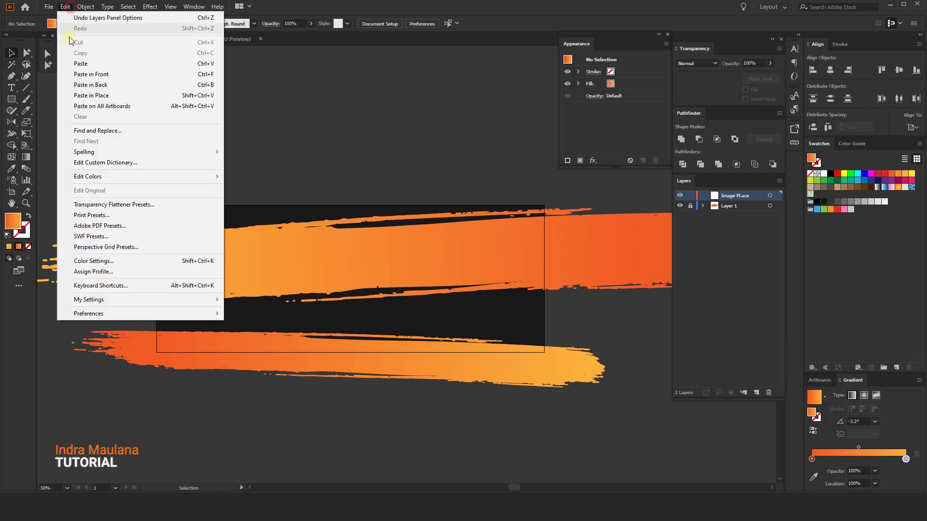
{"action": "left_click", "coordinate": [81, 63]}
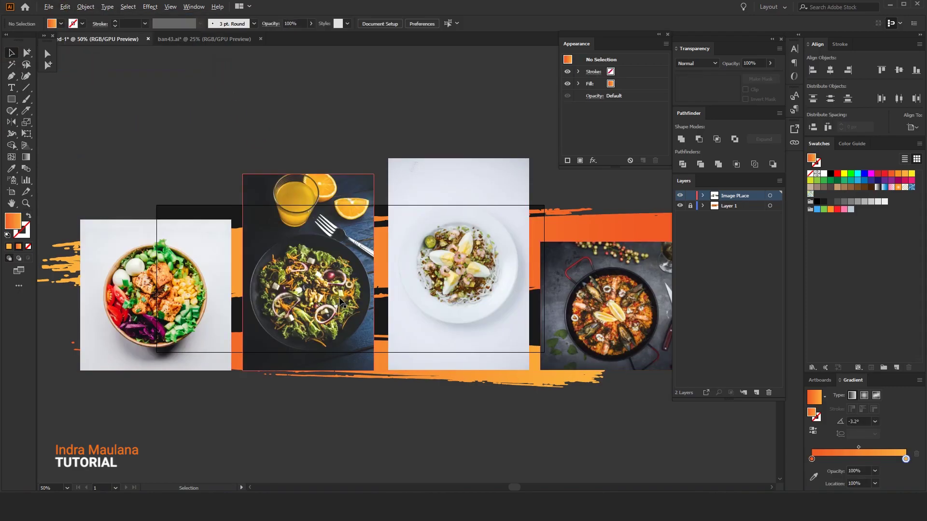
{"action": "scroll", "coordinate": [339, 299], "scroll_direction": "down", "scroll_amount": 3}
{"action": "left_click_drag", "start_coordinate": [357, 218], "coordinate": [339, 323]}
{"action": "left_click", "coordinate": [363, 400], "text": "shift"}
{"action": "left_click", "coordinate": [313, 402], "text": "shift"}
{"action": "left_click", "coordinate": [262, 407], "text": "shift"}
{"action": "left_click_drag", "start_coordinate": [312, 401], "coordinate": [319, 311]}
{"action": "left_click", "coordinate": [484, 203]}
Draw a circle 208 px in diameter with the Ellipse tool on the right part of the banner and deselect it.
{"action": "scroll", "coordinate": [403, 462], "scroll_direction": "up", "scroll_amount": 1}
{"action": "scroll", "coordinate": [403, 462], "scroll_direction": "up", "scroll_amount": 1}
{"action": "left_click_drag", "start_coordinate": [252, 324], "coordinate": [307, 357]}
{"action": "left_click_drag", "start_coordinate": [11, 99], "coordinate": [61, 123]}
{"action": "scroll", "coordinate": [358, 366], "scroll_direction": "up", "scroll_amount": 1}
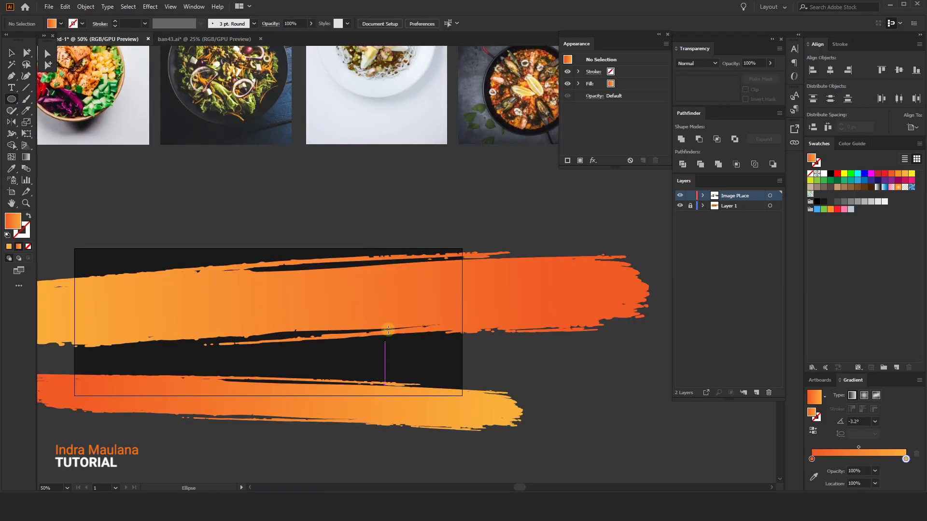
{"action": "left_click_drag", "start_coordinate": [386, 319], "coordinate": [426, 366]}
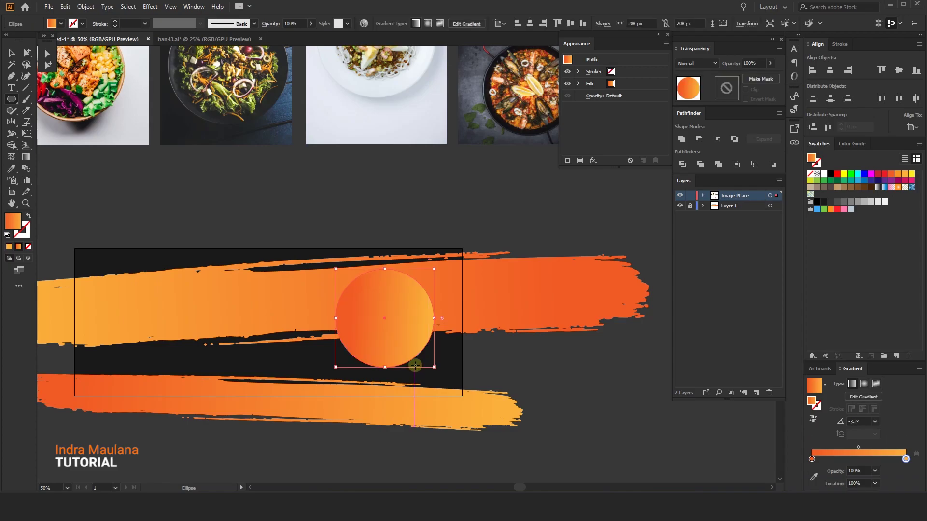
{"action": "left_click", "coordinate": [14, 54]}
{"action": "left_click", "coordinate": [306, 233]}
Move the circle slightly to the left within the banner.
{"action": "scroll", "coordinate": [306, 234], "scroll_direction": "up", "scroll_amount": 1}
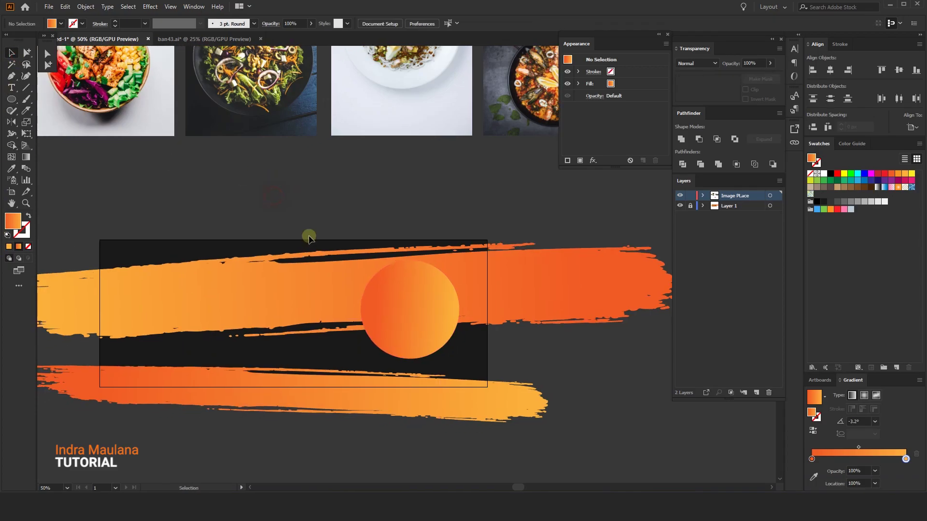
{"action": "scroll", "coordinate": [338, 280], "scroll_direction": "down", "scroll_amount": 1}
{"action": "left_click", "coordinate": [415, 274]}
{"action": "left_click_drag", "start_coordinate": [456, 320], "coordinate": [441, 320]}
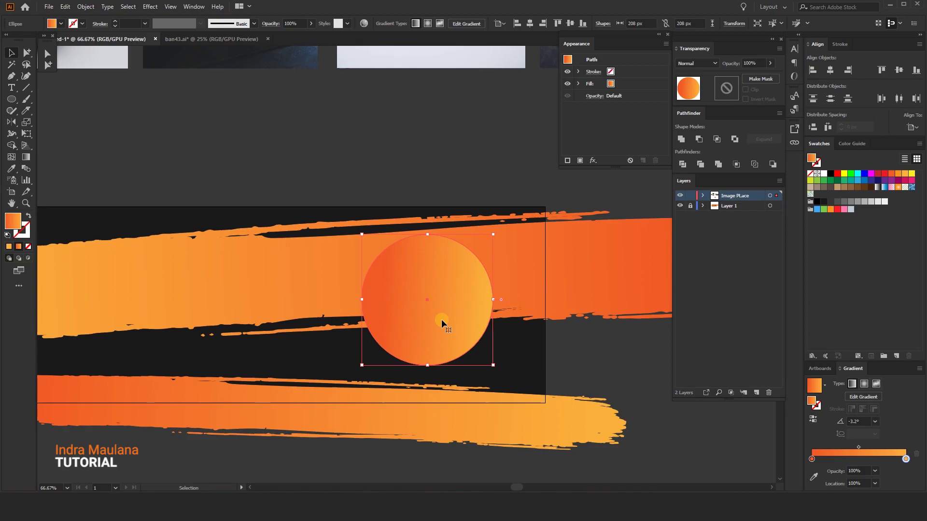
Centre the circle vertically on the banner, shift it about 16 px to the left and deselect it.
{"action": "left_click_drag", "start_coordinate": [425, 248], "coordinate": [439, 240]}
{"action": "left_click_drag", "start_coordinate": [430, 191], "coordinate": [429, 197]}
{"action": "left_click", "coordinate": [455, 275]}
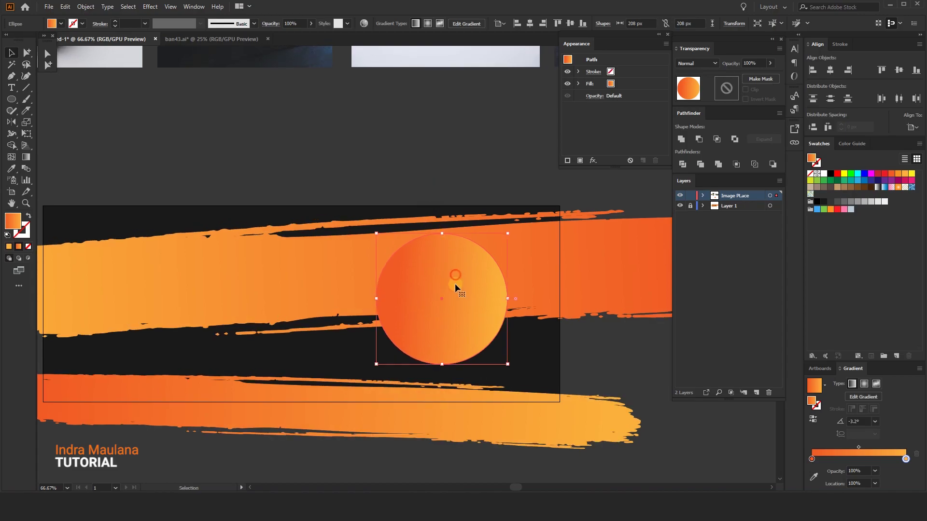
{"action": "left_click_drag", "start_coordinate": [454, 282], "coordinate": [452, 283]}
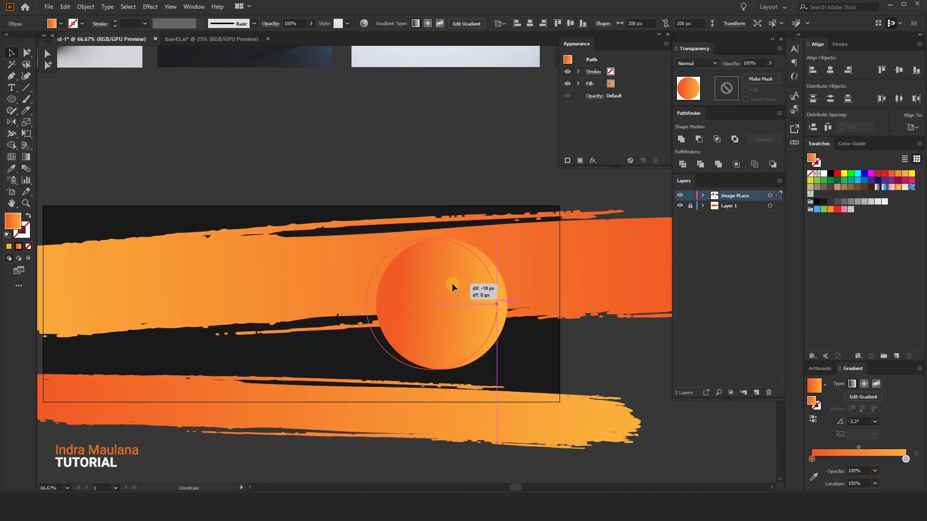
{"action": "left_click", "coordinate": [463, 200]}
Move the orange circle onto the dark-plate salad photo and scale it to about 225 px to cover the plate.
{"action": "scroll", "coordinate": [418, 271], "scroll_direction": "down", "scroll_amount": 2}
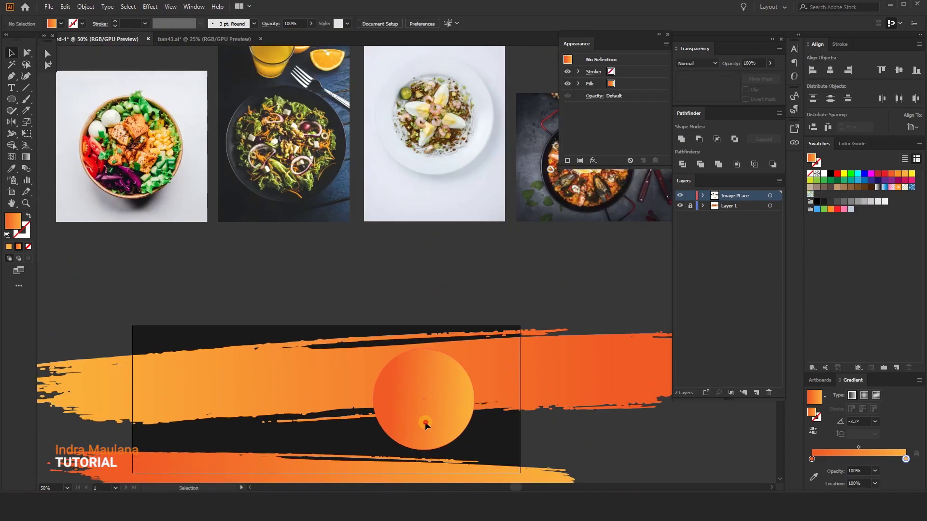
{"action": "left_click", "coordinate": [424, 424]}
{"action": "left_click_drag", "start_coordinate": [441, 265], "coordinate": [459, 292]}
{"action": "left_click_drag", "start_coordinate": [427, 443], "coordinate": [304, 204]}
{"action": "left_click_drag", "start_coordinate": [355, 146], "coordinate": [363, 138]}
{"action": "left_click_drag", "start_coordinate": [245, 139], "coordinate": [244, 138]}
Clip the dark-plate salad photo to the circle with a clipping mask and move the cutout down a little.
{"action": "left_click_drag", "start_coordinate": [343, 342], "coordinate": [314, 227]}
{"action": "right_click", "coordinate": [308, 239]}
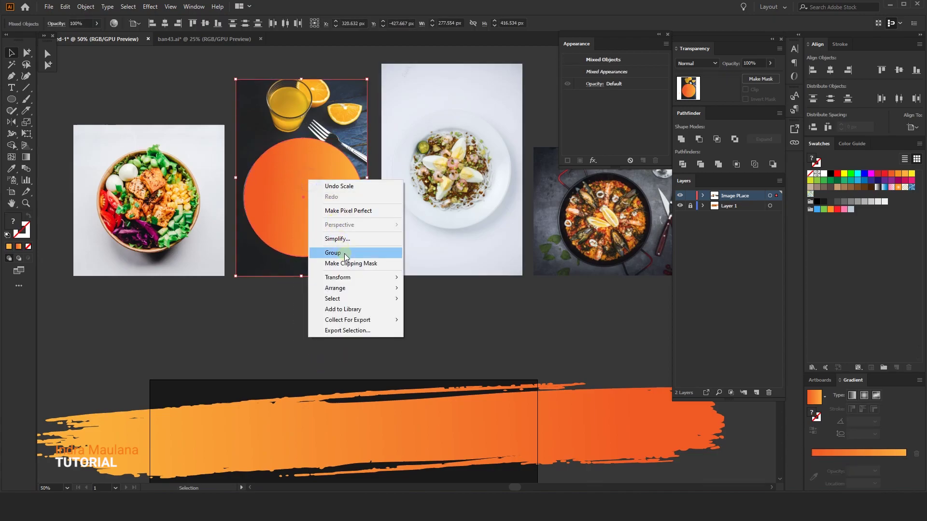
{"action": "left_click", "coordinate": [343, 253]}
{"action": "left_click_drag", "start_coordinate": [351, 334], "coordinate": [282, 196]}
{"action": "left_click", "coordinate": [276, 158]}
{"action": "left_click_drag", "start_coordinate": [230, 105], "coordinate": [377, 363]}
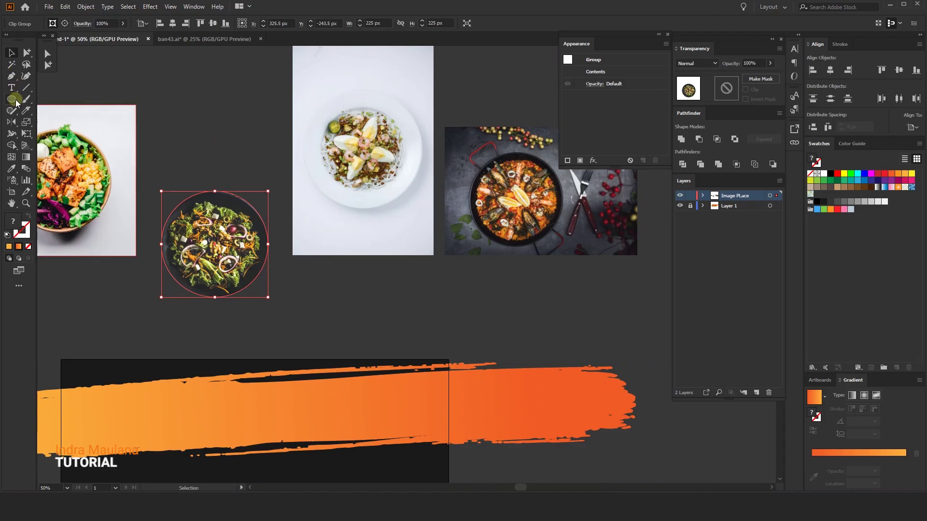
Draw a circle over the paella pan and select it together with the paella photo.
{"action": "left_click_drag", "start_coordinate": [521, 204], "coordinate": [420, 263]}
{"action": "key", "text": "v"}
{"action": "key", "text": "ctrl+a"}
{"action": "right_click", "coordinate": [385, 188]}
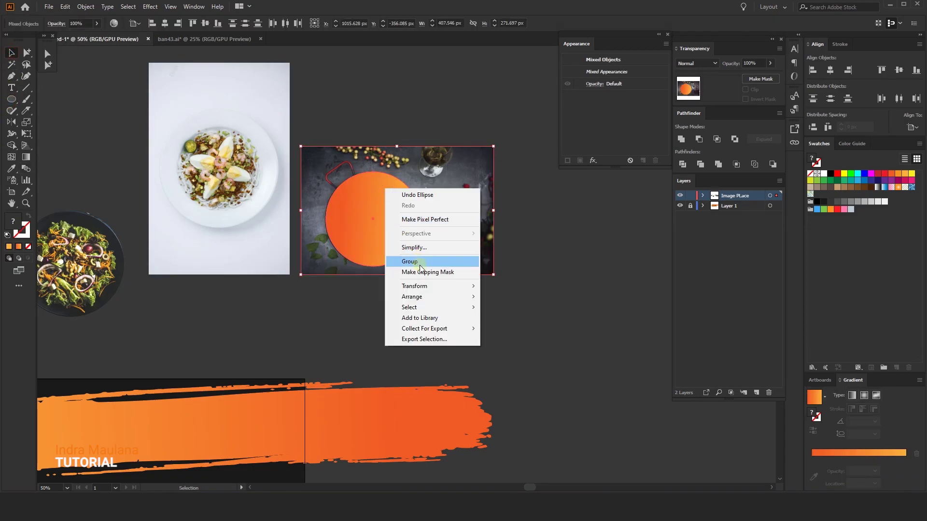
{"action": "left_click", "coordinate": [419, 262]}
{"action": "right_click", "coordinate": [373, 202]}
{"action": "left_click", "coordinate": [361, 219]}
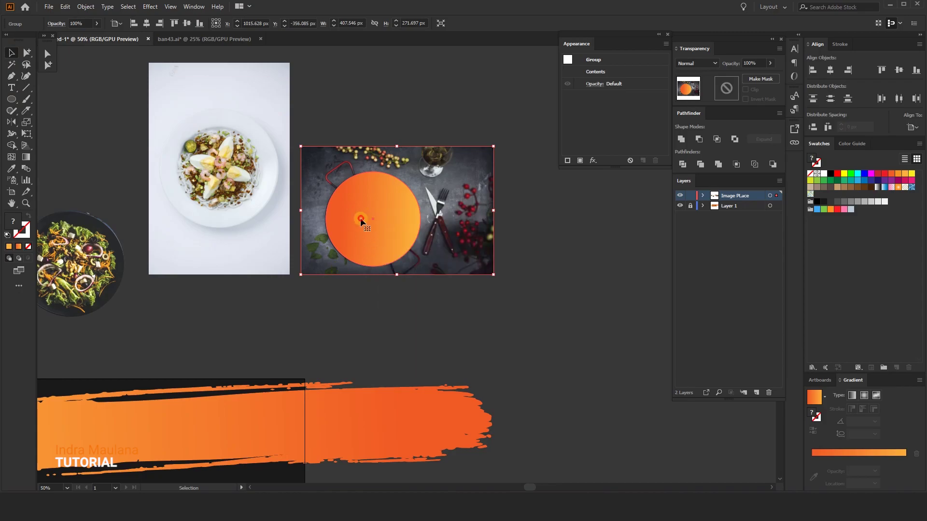
Clip the paella photo to its circle with a clipping mask and deselect it.
{"action": "right_click", "coordinate": [373, 201]}
{"action": "left_click", "coordinate": [417, 278]}
{"action": "left_click_drag", "start_coordinate": [417, 278], "coordinate": [510, 279]}
{"action": "left_click", "coordinate": [510, 279]}
Draw a circle about 258 px in diameter over the white egg salad plate and clip the photo to it.
{"action": "left_click_drag", "start_coordinate": [423, 191], "coordinate": [479, 239]}
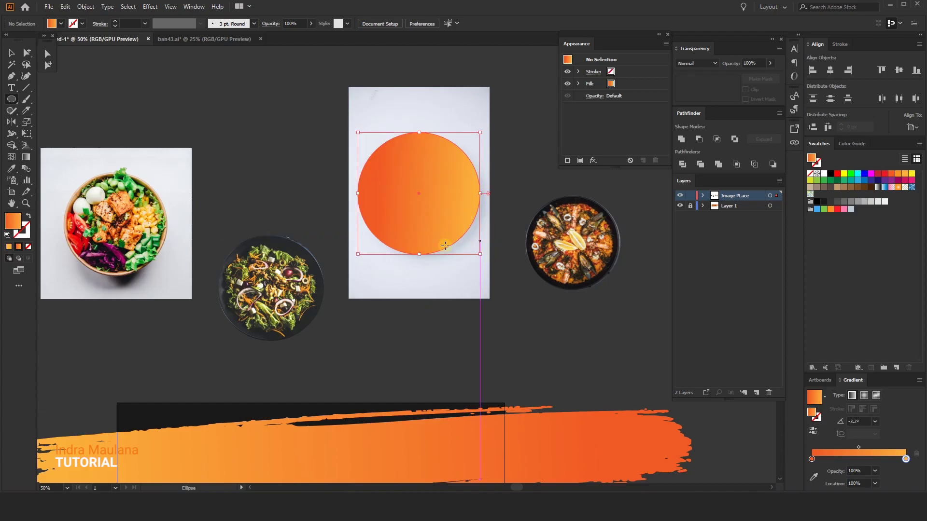
{"action": "left_click", "coordinate": [12, 54]}
{"action": "left_click", "coordinate": [474, 129], "text": "shift"}
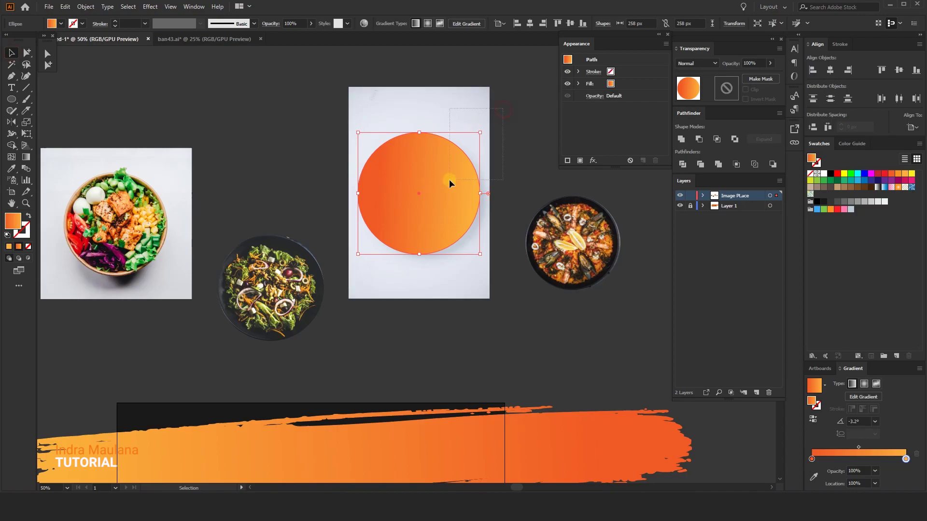
{"action": "right_click", "coordinate": [456, 155]}
{"action": "left_click", "coordinate": [485, 239]}
Mask the salmon bowl photo with a drawn circle about 220 px in diameter and save the document.
{"action": "left_click_drag", "start_coordinate": [317, 135], "coordinate": [426, 142]}
{"action": "left_click", "coordinate": [12, 100]}
{"action": "left_click_drag", "start_coordinate": [224, 231], "coordinate": [272, 283]}
{"action": "left_click", "coordinate": [13, 52]}
{"action": "left_click_drag", "start_coordinate": [331, 95], "coordinate": [204, 216]}
{"action": "right_click", "coordinate": [234, 184]}
{"action": "left_click", "coordinate": [279, 306]}
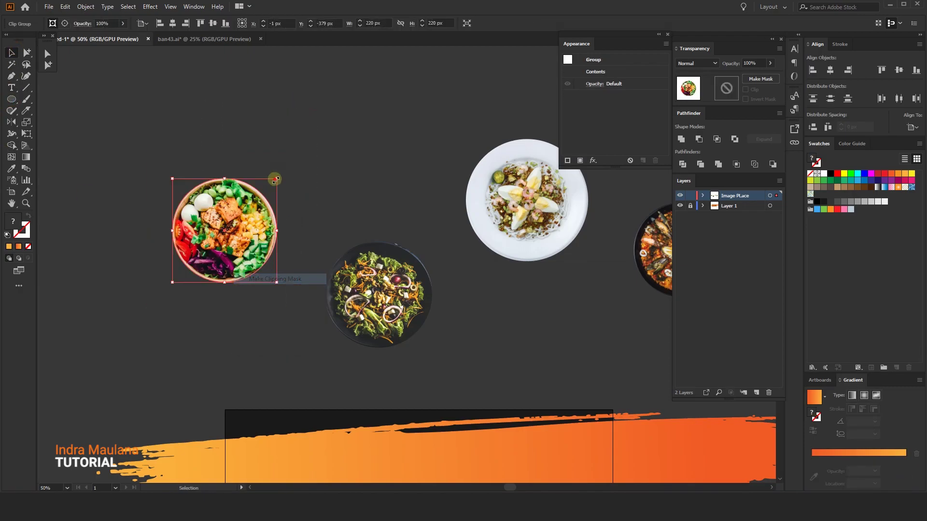
{"action": "key", "text": "ctrl+s"}
Move the paella cutout onto the right part of the banner and scale it to about 214 px.
{"action": "scroll", "coordinate": [495, 306], "scroll_direction": "down", "scroll_amount": 3}
{"action": "scroll", "coordinate": [495, 306], "scroll_direction": "right", "scroll_amount": 5}
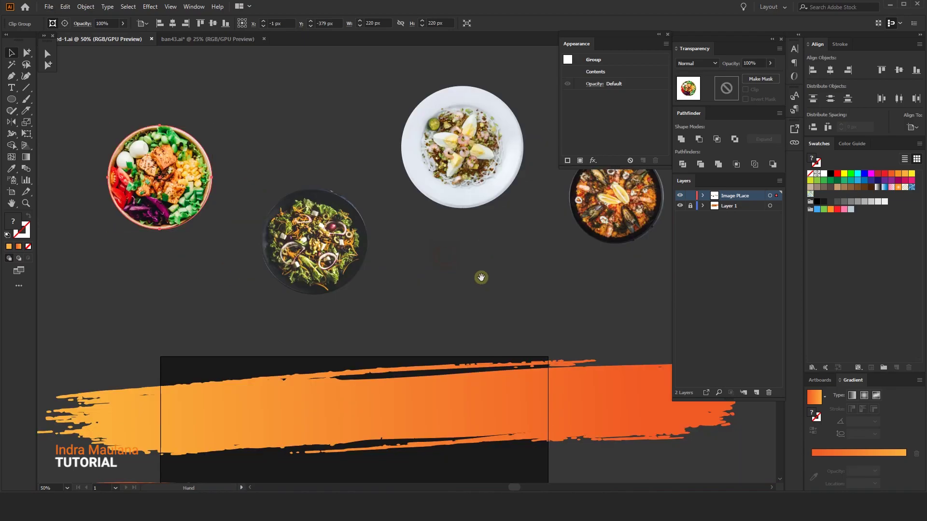
{"action": "left_click", "coordinate": [435, 239]}
{"action": "left_click_drag", "start_coordinate": [435, 239], "coordinate": [391, 211]}
{"action": "left_click", "coordinate": [498, 156]}
{"action": "left_click_drag", "start_coordinate": [498, 155], "coordinate": [352, 365]}
{"action": "left_click_drag", "start_coordinate": [382, 313], "coordinate": [427, 272]}
{"action": "left_click_drag", "start_coordinate": [419, 337], "coordinate": [415, 336]}
{"action": "left_click_drag", "start_coordinate": [462, 275], "coordinate": [454, 282]}
{"action": "mouse_move", "coordinate": [419, 327]}
{"action": "left_mouse_down"}
{"action": "mouse_move", "coordinate": [431, 327]}
{"action": "mouse_move", "coordinate": [411, 331]}
{"action": "left_mouse_up"}
{"action": "left_click", "coordinate": [516, 390]}
{"action": "left_click_drag", "start_coordinate": [517, 386], "coordinate": [454, 325]}
Draw a circle about 388 px in diameter centred on the paella cutout and fill it with a white-to-black gradient.
{"action": "left_click", "coordinate": [12, 99]}
{"action": "left_click_drag", "start_coordinate": [333, 270], "coordinate": [429, 360]}
{"action": "left_click", "coordinate": [11, 53]}
{"action": "left_click", "coordinate": [825, 385]}
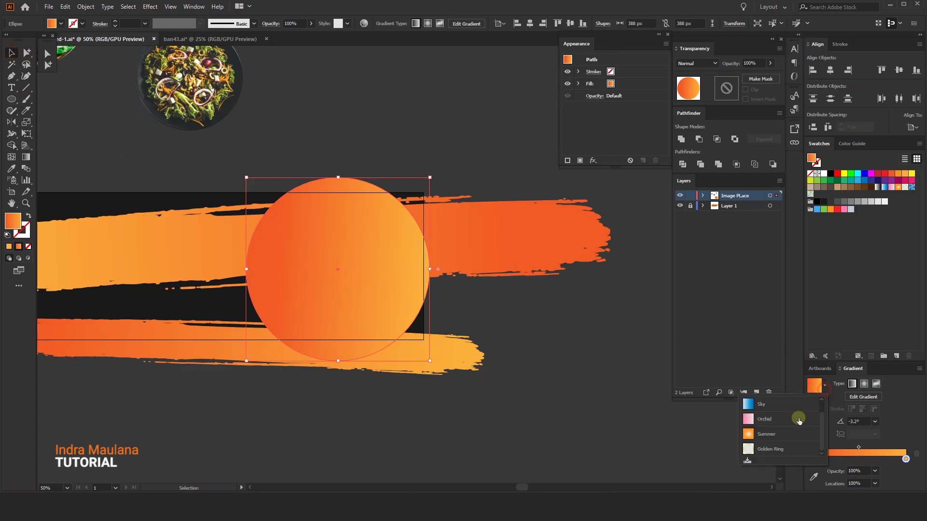
{"action": "left_click", "coordinate": [774, 408]}
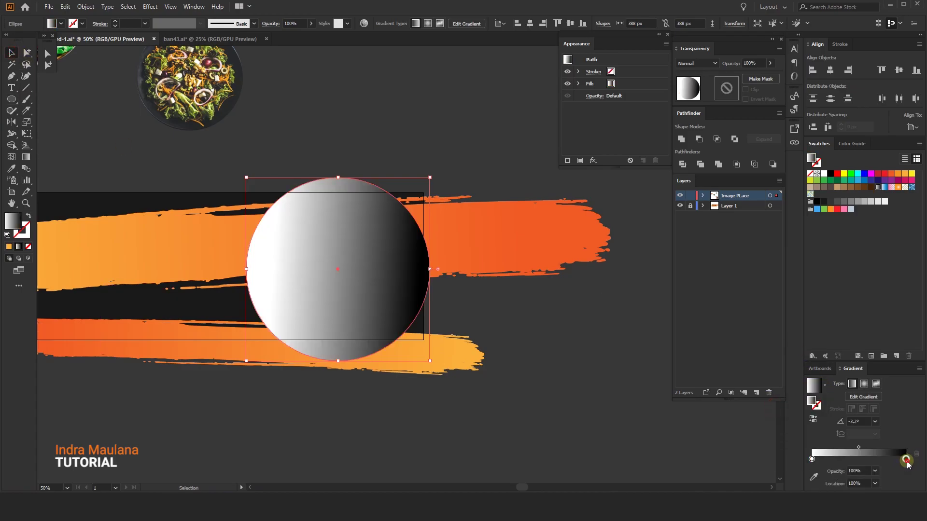
{"action": "double_click", "coordinate": [905, 459]}
{"action": "left_click", "coordinate": [903, 345]}
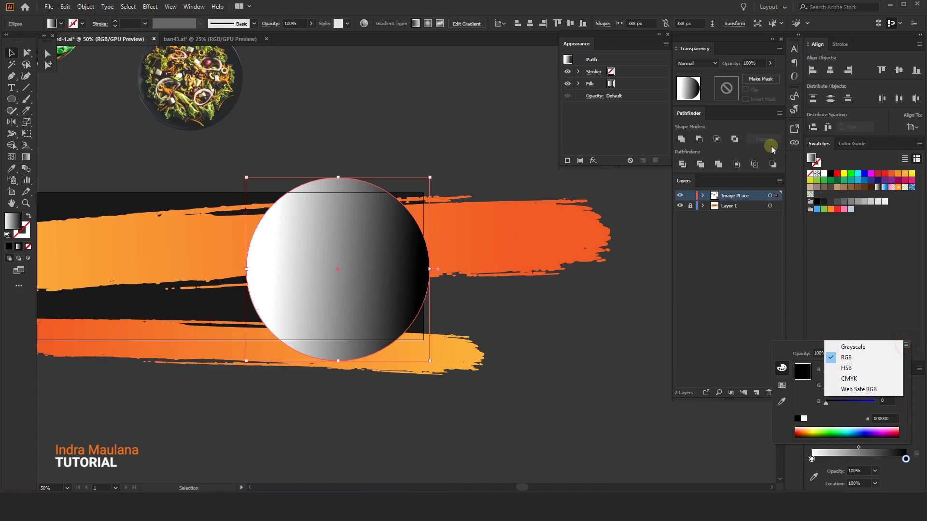
{"action": "left_click", "coordinate": [708, 69]}
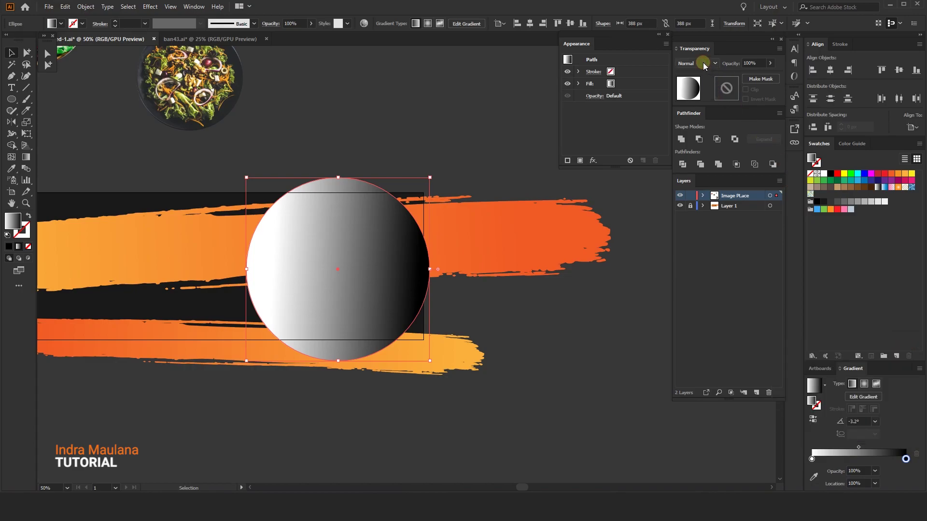
Make the circle's gradient radial and reversed, with black at the centre, and set its blending mode to Multiply.
{"action": "left_click", "coordinate": [864, 384]}
{"action": "left_click", "coordinate": [813, 420]}
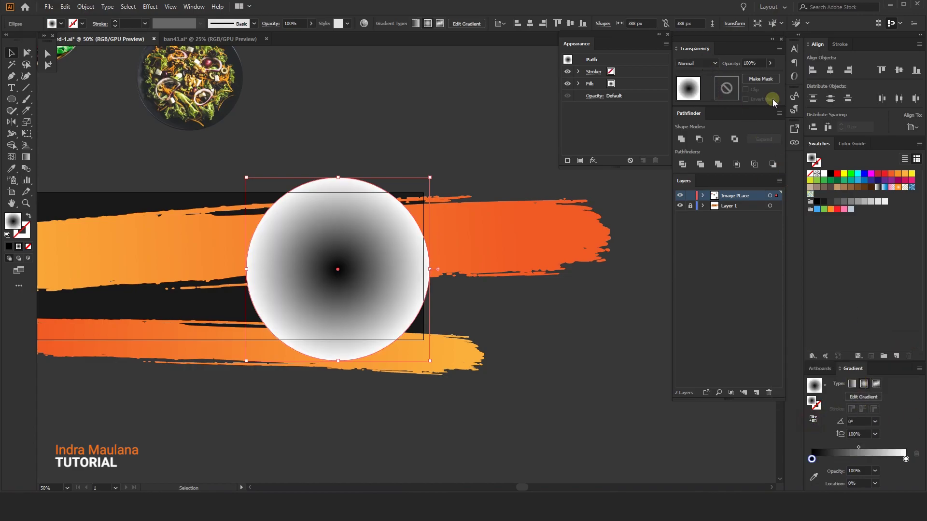
{"action": "left_click", "coordinate": [706, 65]}
{"action": "left_click", "coordinate": [695, 97]}
Send the gradient shadow circle to the back, behind the paella cutout, and deselect it.
{"action": "right_click", "coordinate": [297, 241]}
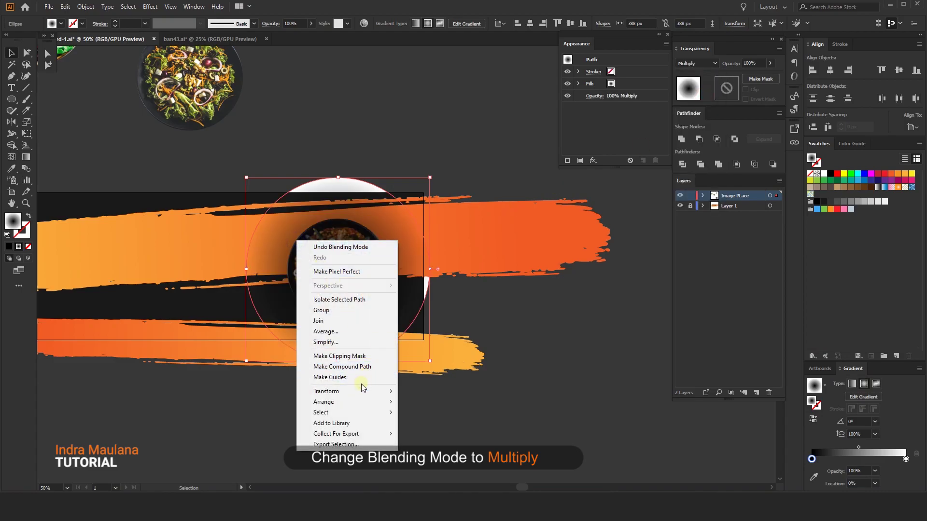
{"action": "mouse_move", "coordinate": [354, 406]}
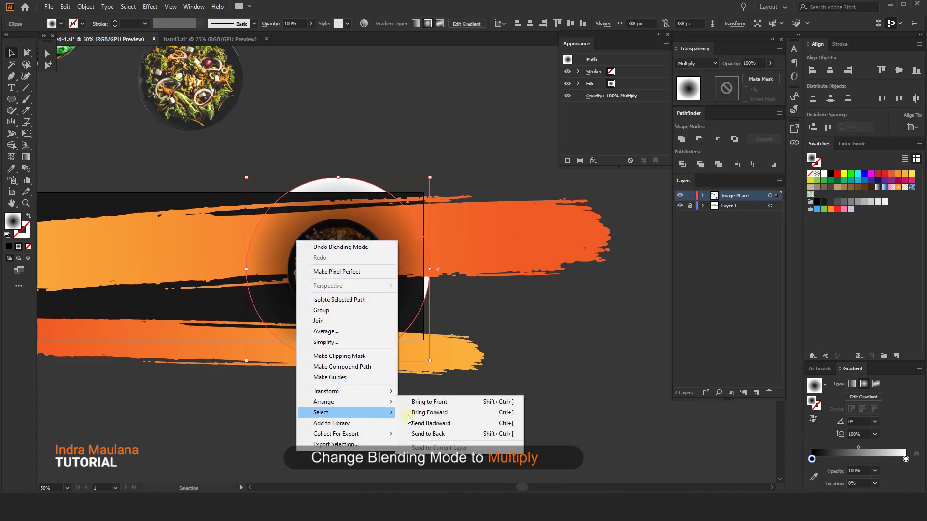
{"action": "left_click", "coordinate": [437, 434]}
{"action": "left_click", "coordinate": [81, 116]}
{"action": "left_click_drag", "start_coordinate": [78, 158], "coordinate": [118, 148]}
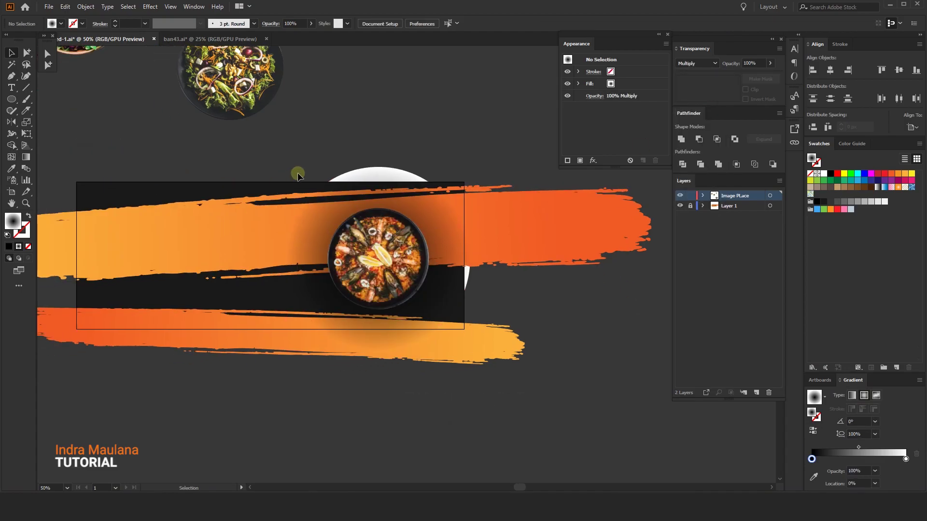
Resize the paella cutout around its centre to about 222 px and deselect everything.
{"action": "left_click", "coordinate": [325, 190]}
{"action": "left_click", "coordinate": [425, 212]}
{"action": "left_click_drag", "start_coordinate": [428, 209], "coordinate": [427, 210]}
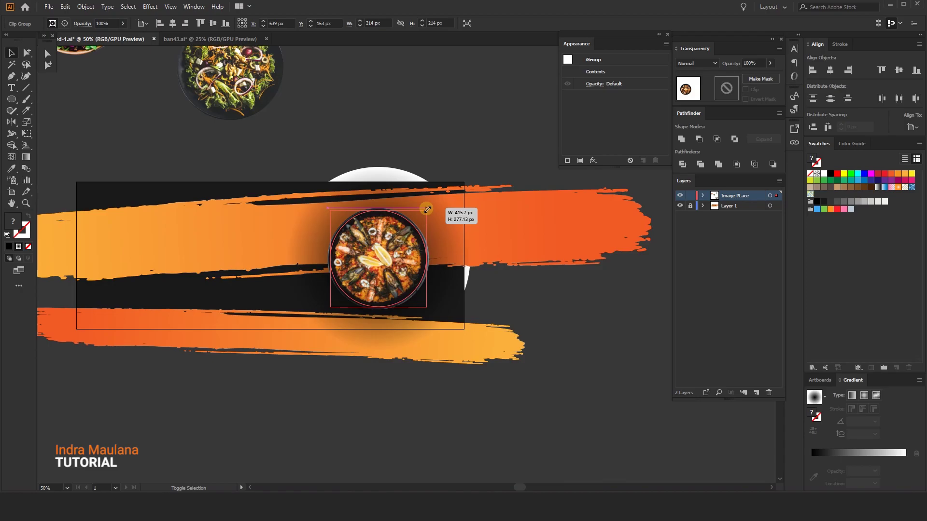
{"action": "left_click_drag", "start_coordinate": [427, 209], "coordinate": [427, 210]}
{"action": "left_click", "coordinate": [524, 317]}
{"action": "left_click", "coordinate": [408, 237]}
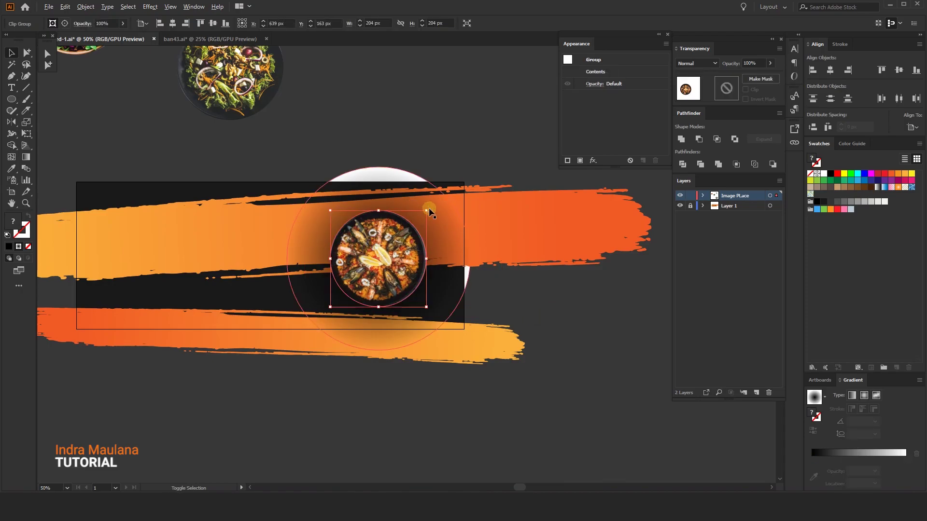
{"action": "left_click_drag", "start_coordinate": [428, 209], "coordinate": [432, 207]}
{"action": "left_click", "coordinate": [434, 236]}
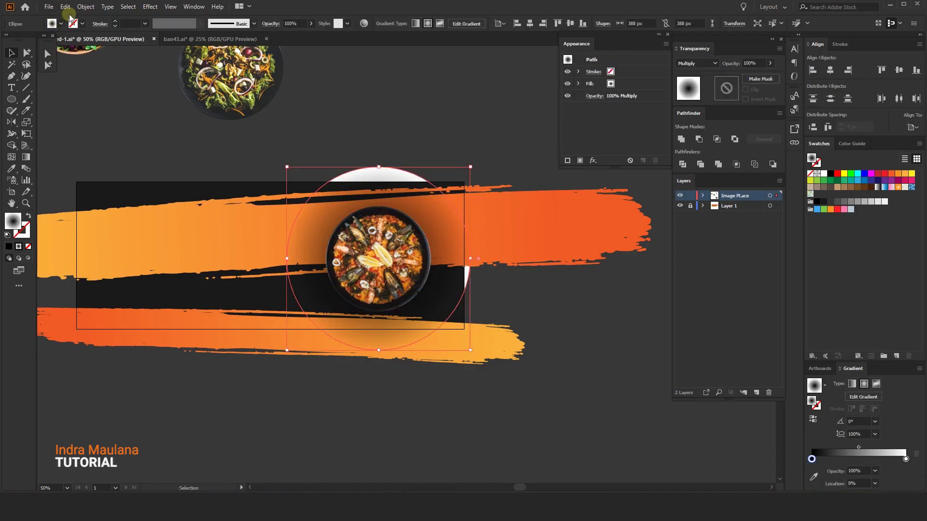
{"action": "left_click", "coordinate": [119, 160]}
Draw a circle about 262 px in diameter around the paella cutout with a white outline and no fill.
{"action": "left_click", "coordinate": [15, 100]}
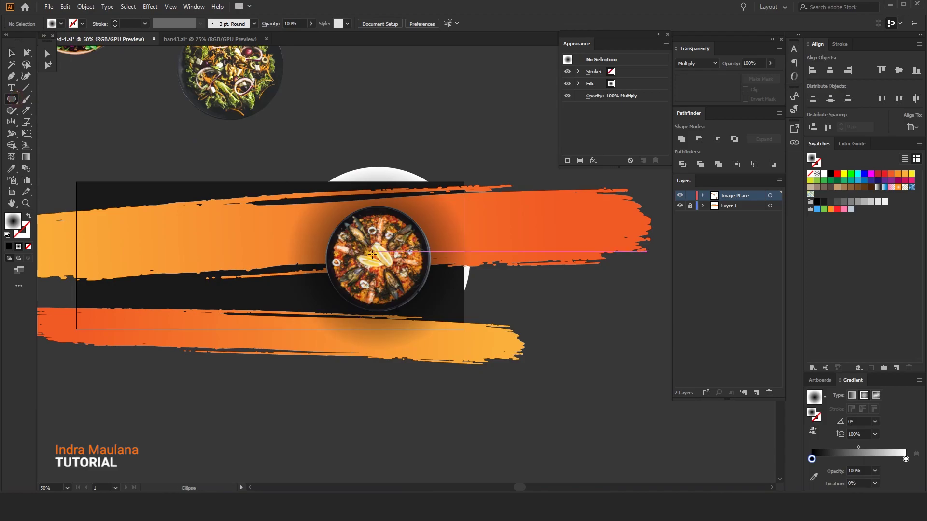
{"action": "left_click_drag", "start_coordinate": [380, 258], "coordinate": [443, 321]}
{"action": "left_click", "coordinate": [11, 52]}
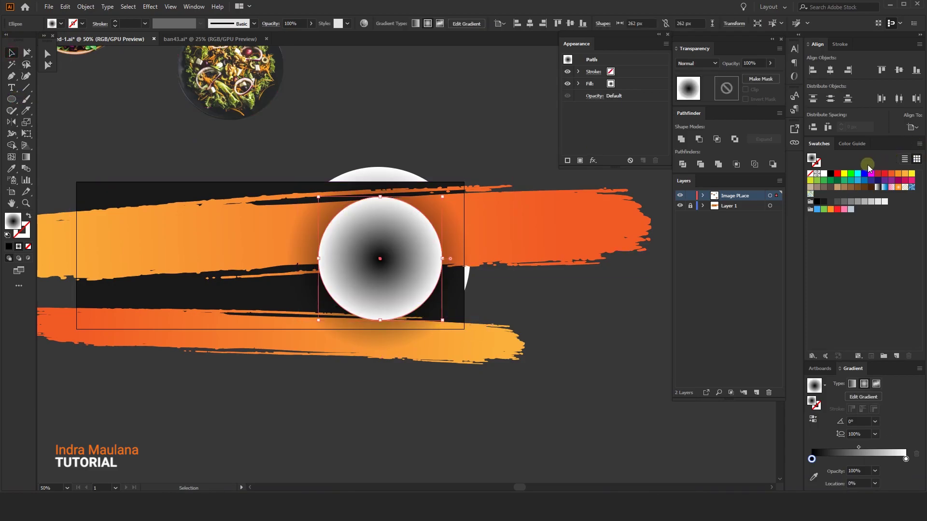
{"action": "left_click", "coordinate": [824, 174]}
{"action": "left_click", "coordinate": [28, 216]}
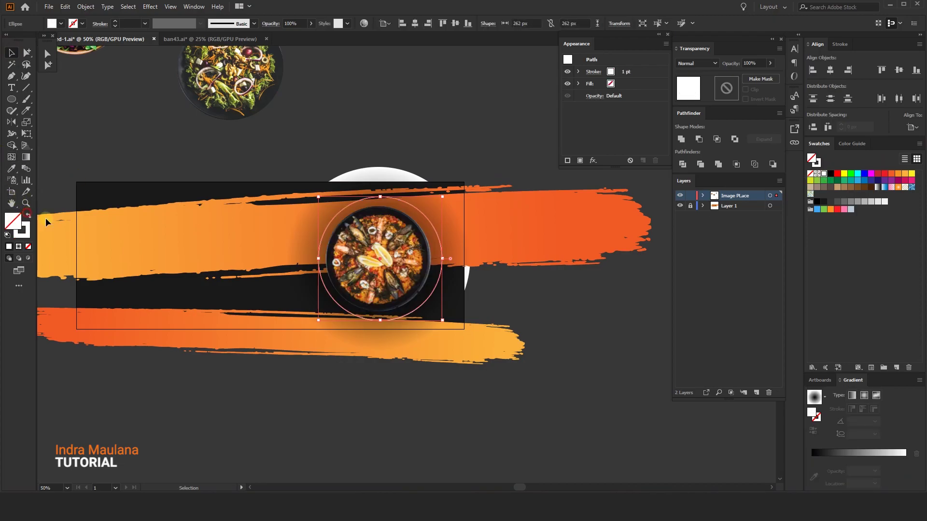
Nudge the white ring left to centre it on the paella cutout, and scale the cutout down slightly inside the ring.
{"action": "key", "text": "Left"}
{"action": "key", "text": "Left"}
{"action": "key", "text": "Left"}
{"action": "key", "text": "Left"}
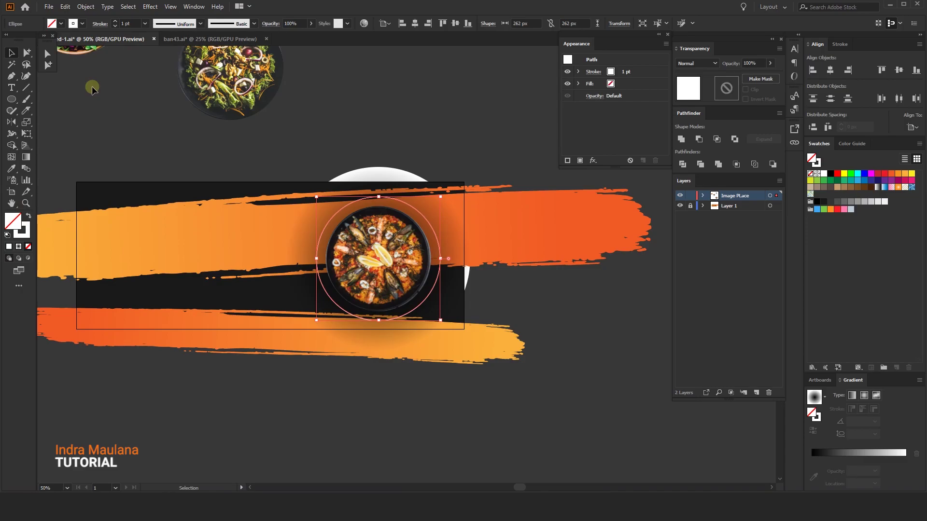
{"action": "left_click", "coordinate": [414, 260]}
{"action": "left_click_drag", "start_coordinate": [432, 206], "coordinate": [428, 210]}
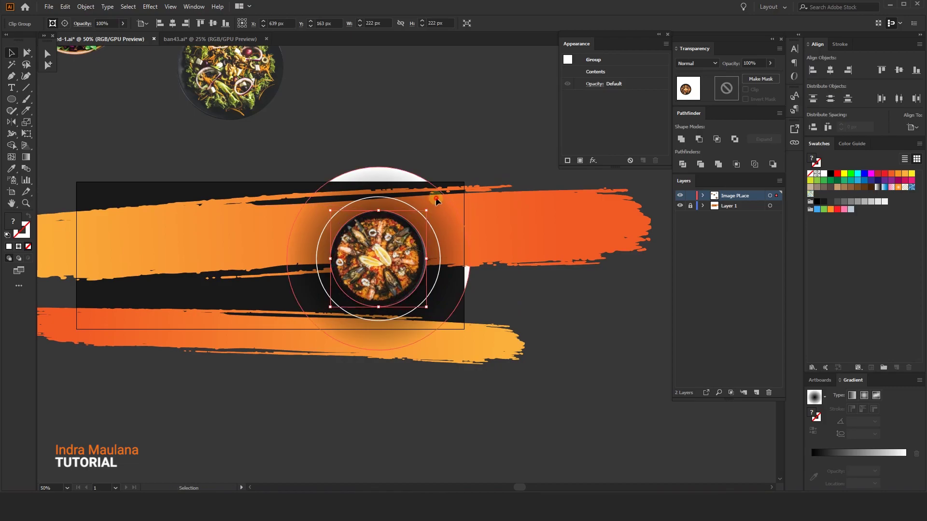
Scale the gradient shadow circle down to about 376 px and set its gradient midpoint to about 47.49%.
{"action": "left_click", "coordinate": [448, 180]}
{"action": "left_click_drag", "start_coordinate": [466, 167], "coordinate": [468, 174]}
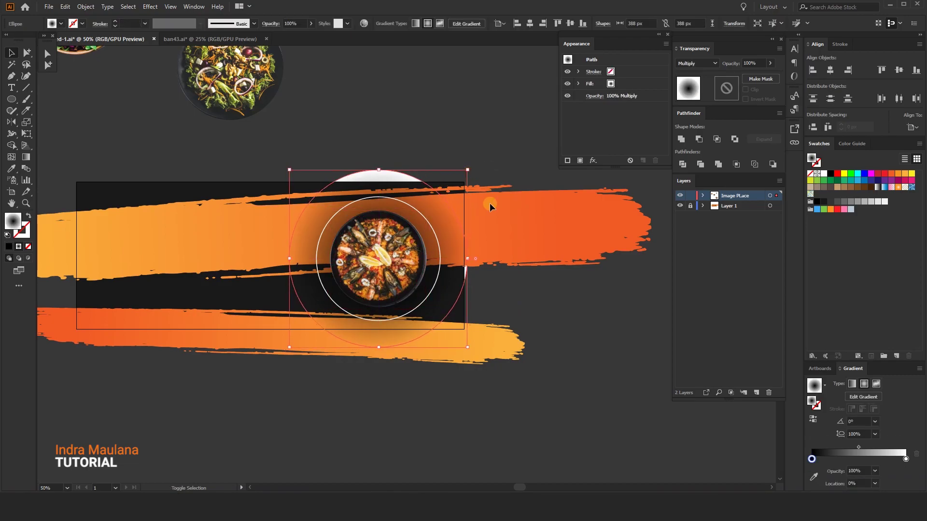
{"action": "left_click", "coordinate": [859, 449]}
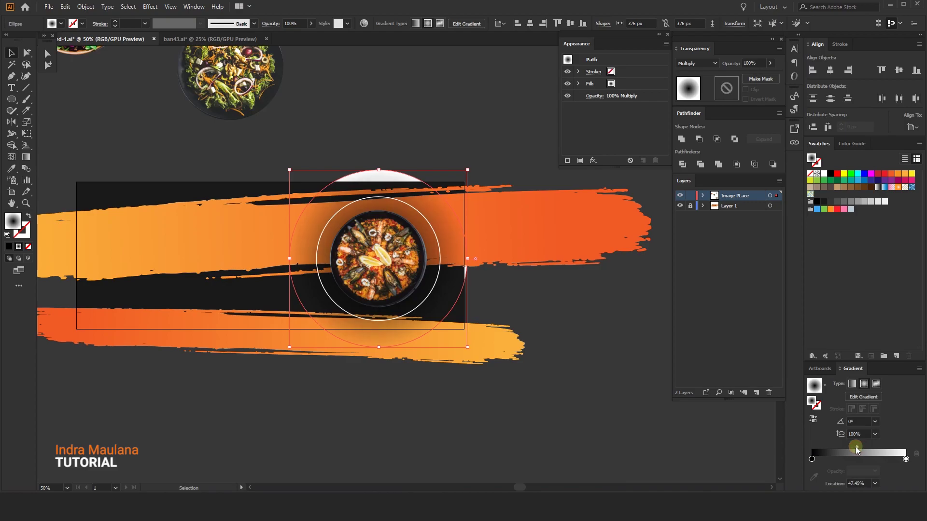
{"action": "left_click", "coordinate": [548, 333]}
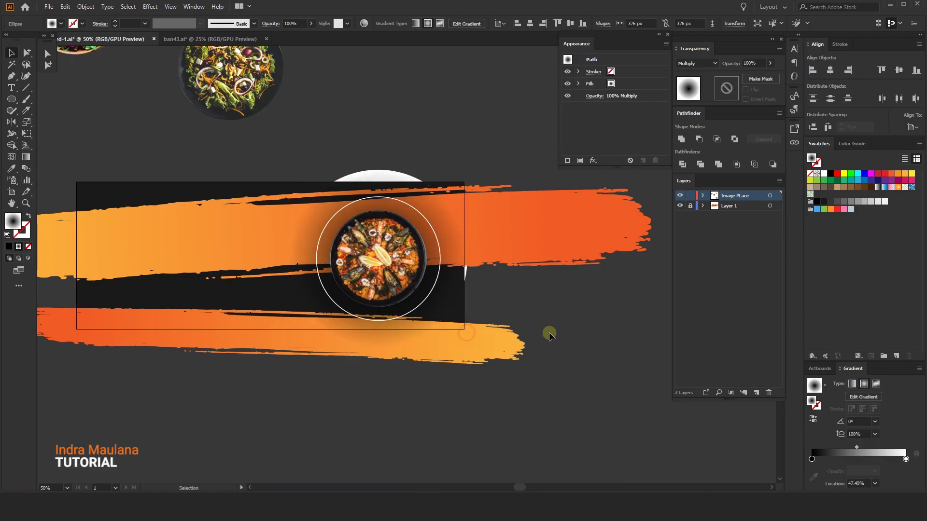
Apply the Charcoal - Pencil brush to the white ring's stroke and deselect it.
{"action": "left_click", "coordinate": [439, 279]}
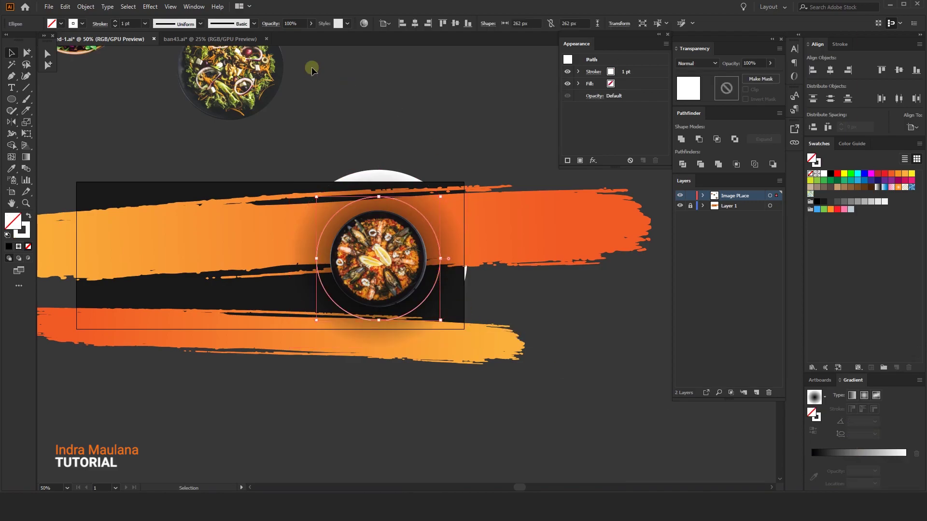
{"action": "left_click", "coordinate": [255, 24]}
{"action": "left_click", "coordinate": [217, 77]}
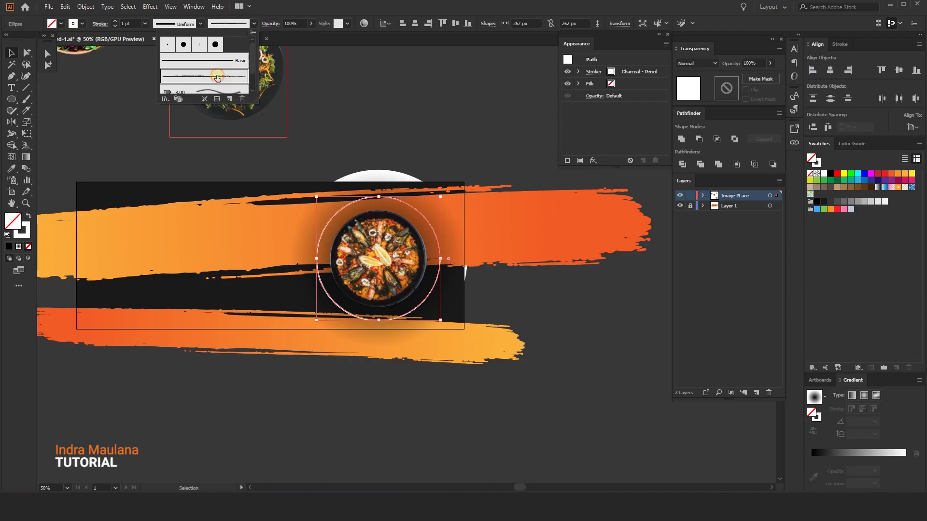
{"action": "left_click", "coordinate": [457, 95]}
{"action": "left_click", "coordinate": [447, 124]}
{"action": "left_click", "coordinate": [418, 212]}
{"action": "left_click", "coordinate": [473, 103]}
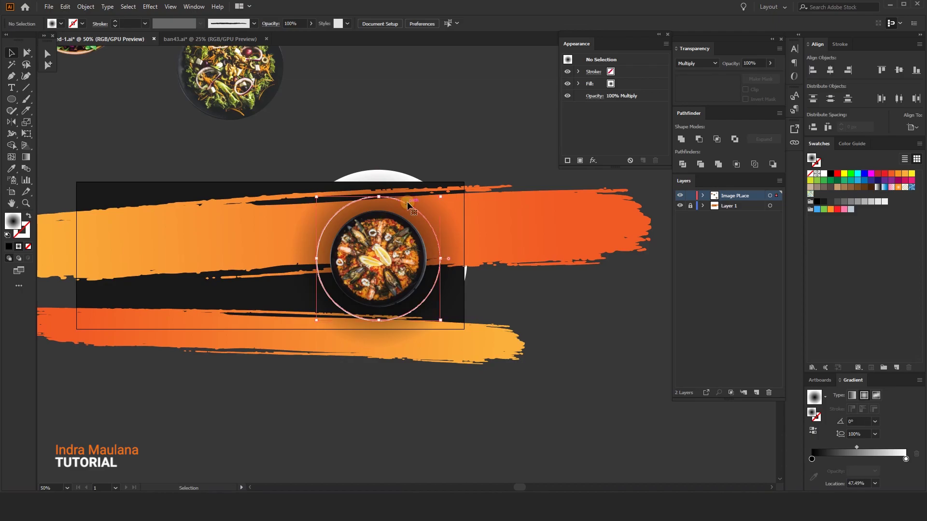
Set the white ring's stroke to 0.75 pt and scale the ring down slightly around its centre.
{"action": "left_click", "coordinate": [408, 206]}
{"action": "left_click", "coordinate": [116, 26]}
{"action": "left_click_drag", "start_coordinate": [440, 197], "coordinate": [438, 199]}
{"action": "left_click", "coordinate": [460, 122]}
Move the dark-plate salad cutout up in line with the salmon bowl and egg salad cutouts.
{"action": "left_click_drag", "start_coordinate": [437, 124], "coordinate": [450, 122]}
{"action": "left_click_drag", "start_coordinate": [380, 106], "coordinate": [394, 117]}
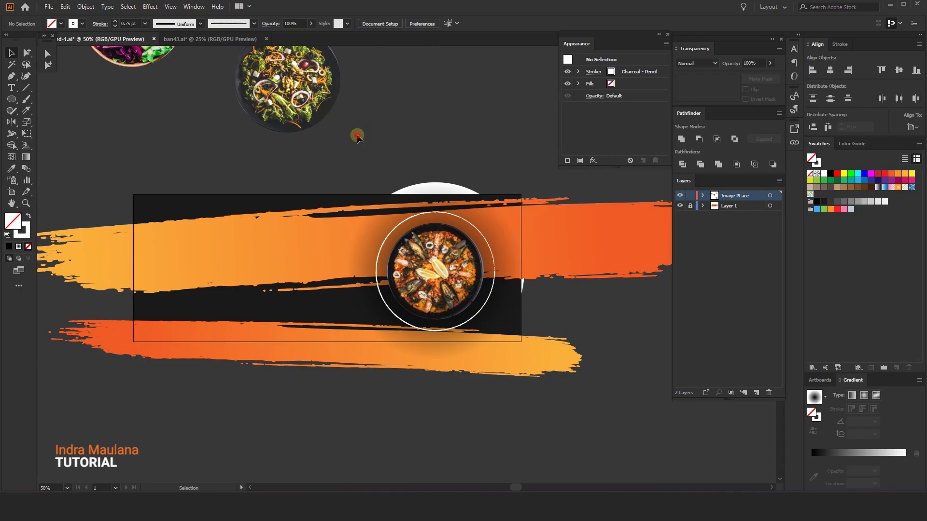
{"action": "left_click_drag", "start_coordinate": [397, 130], "coordinate": [419, 155]}
{"action": "left_click_drag", "start_coordinate": [380, 196], "coordinate": [425, 224]}
{"action": "left_click_drag", "start_coordinate": [434, 161], "coordinate": [385, 277]}
{"action": "left_click_drag", "start_coordinate": [345, 250], "coordinate": [325, 178]}
{"action": "left_click", "coordinate": [357, 300]}
{"action": "left_click_drag", "start_coordinate": [335, 271], "coordinate": [355, 275]}
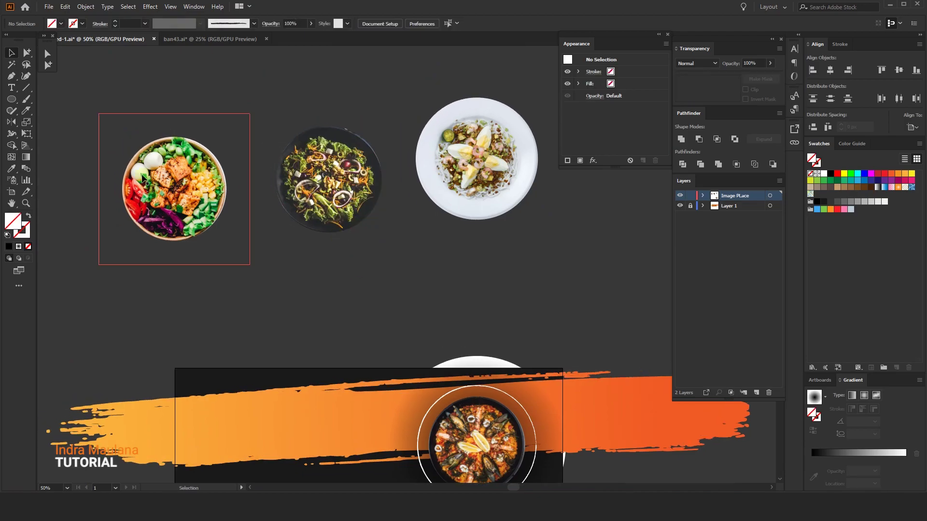
Draw a 374 px circle centred on the salmon bowl and copy the paella shadow's radial gradient onto it.
{"action": "left_click_drag", "start_coordinate": [176, 188], "coordinate": [265, 277]}
{"action": "left_click", "coordinate": [12, 52]}
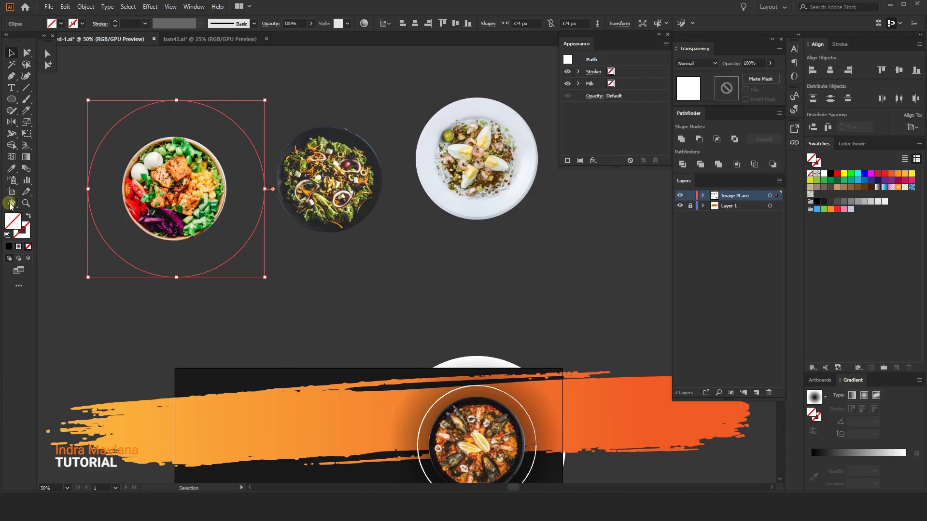
{"action": "left_click", "coordinate": [12, 159]}
{"action": "left_click", "coordinate": [11, 168]}
{"action": "left_click", "coordinate": [538, 407]}
{"action": "left_click_drag", "start_coordinate": [146, 242], "coordinate": [188, 237]}
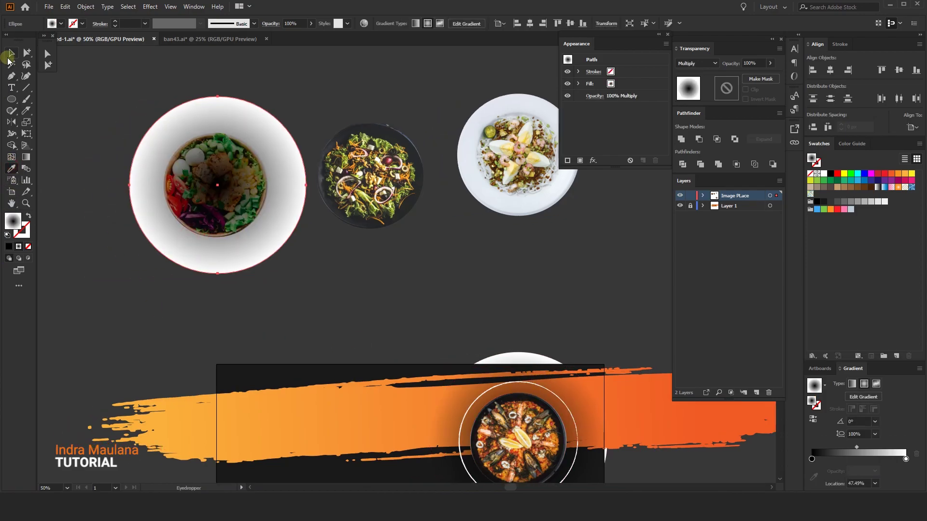
Send the salmon bowl's gradient shadow circle to the back, behind the cutout.
{"action": "left_click", "coordinate": [9, 56]}
{"action": "right_click", "coordinate": [244, 155]}
{"action": "mouse_move", "coordinate": [301, 321]}
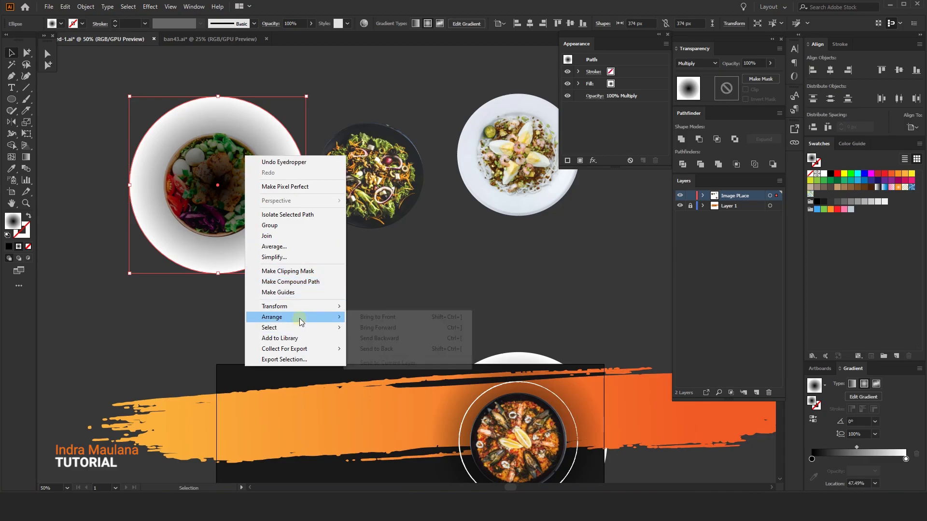
{"action": "left_click", "coordinate": [410, 349]}
{"action": "left_click", "coordinate": [310, 296]}
{"action": "left_click_drag", "start_coordinate": [401, 302], "coordinate": [434, 348]}
Set the salmon bowl's shadow circle to Multiply blending with 64% opacity.
{"action": "left_click", "coordinate": [317, 212]}
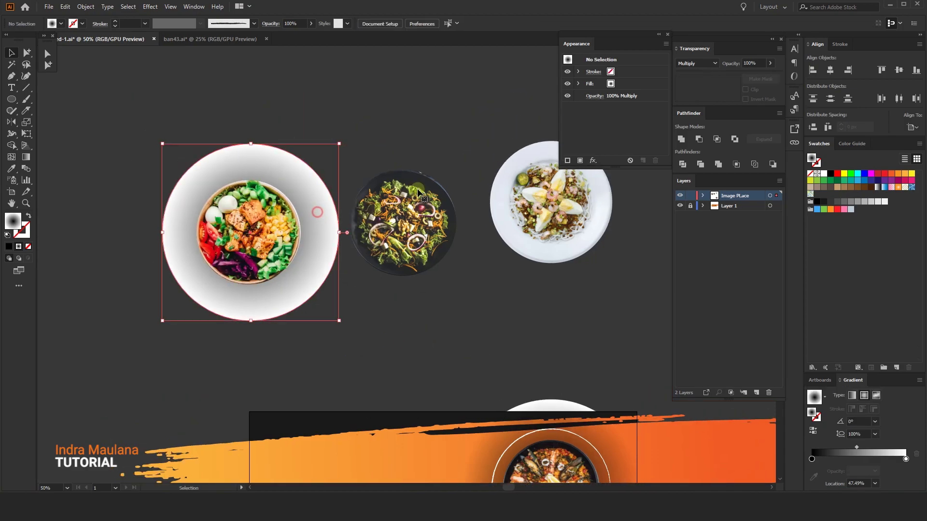
{"action": "left_click", "coordinate": [699, 64]}
{"action": "left_click", "coordinate": [692, 99]}
{"action": "left_click", "coordinate": [245, 122]}
{"action": "left_click_drag", "start_coordinate": [229, 144], "coordinate": [336, 162]}
{"action": "left_click", "coordinate": [335, 162]}
{"action": "left_click_drag", "start_coordinate": [766, 77], "coordinate": [755, 76]}
{"action": "left_click_drag", "start_coordinate": [381, 323], "coordinate": [380, 324]}
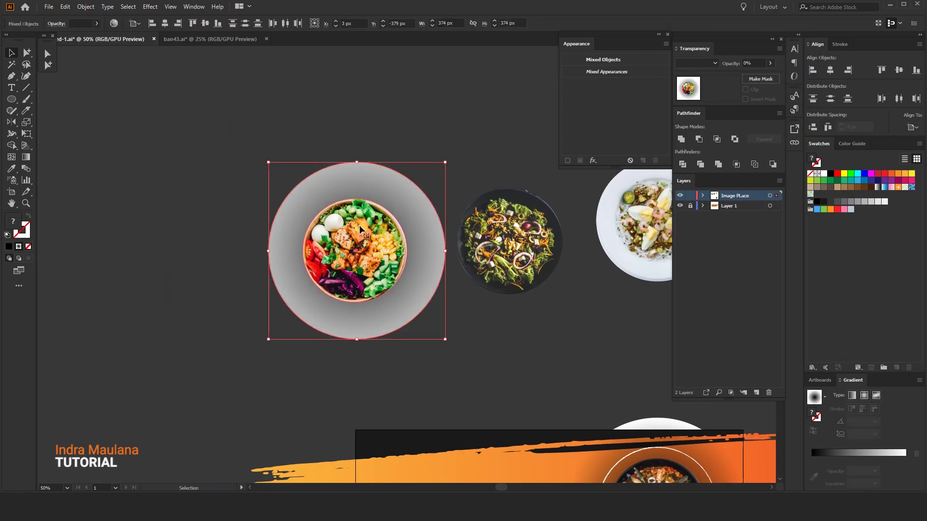
Duplicate the shadow circle behind the dark-plate salad and the egg salad cutouts.
{"action": "left_click", "coordinate": [431, 126]}
{"action": "left_click_drag", "start_coordinate": [446, 163], "coordinate": [272, 171]}
{"action": "left_click_drag", "start_coordinate": [247, 202], "coordinate": [546, 183]}
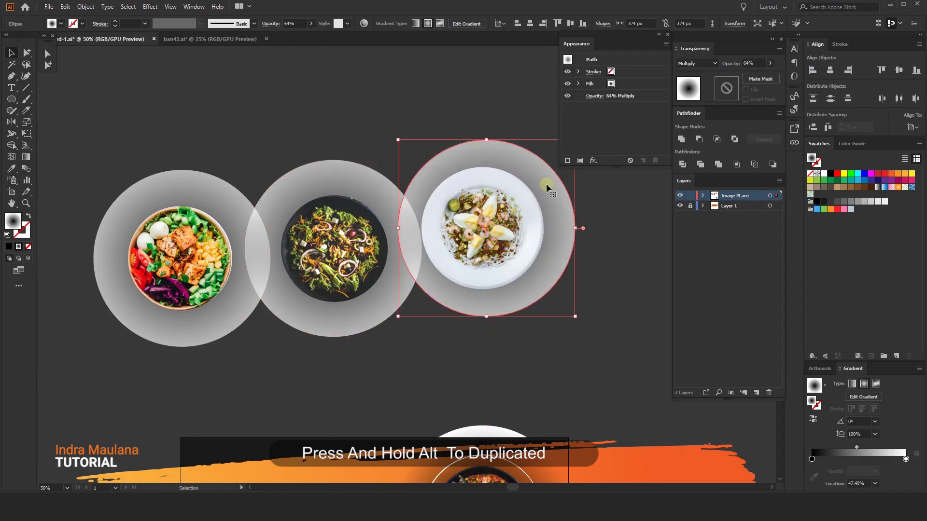
Group each of the three dish cutouts with its own shadow circle.
{"action": "right_click", "coordinate": [499, 227]}
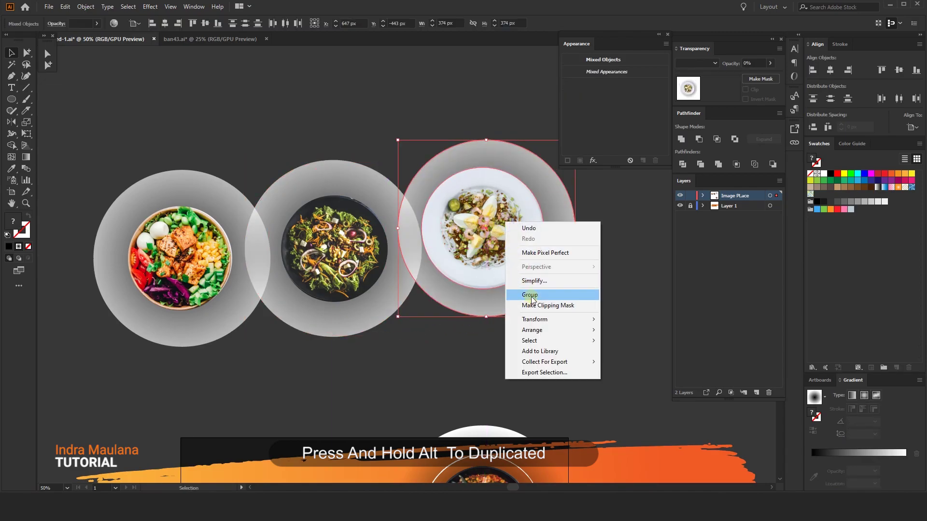
{"action": "left_click", "coordinate": [393, 352]}
{"action": "left_click", "coordinate": [321, 271]}
{"action": "right_click", "coordinate": [338, 262]}
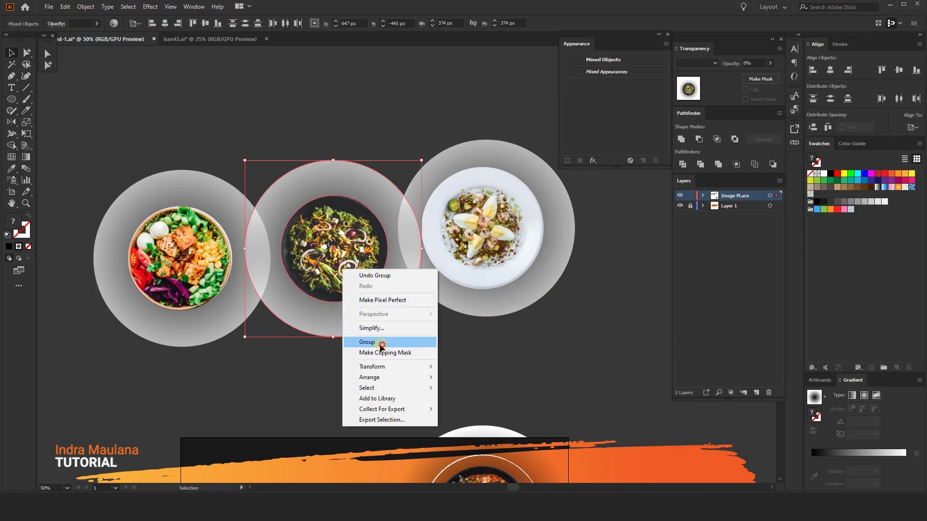
{"action": "left_click", "coordinate": [384, 343]}
{"action": "left_click", "coordinate": [184, 272]}
{"action": "right_click", "coordinate": [184, 269]}
{"action": "left_click", "coordinate": [224, 342]}
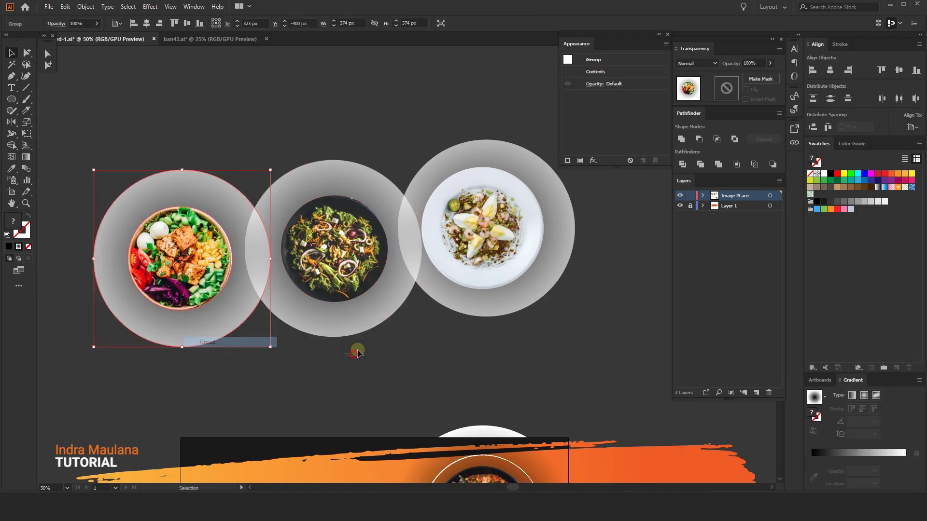
{"action": "left_click", "coordinate": [356, 352]}
Arrange the three dish groups in a triangle, with the salmon bowl above the dark-plate salad and egg salad.
{"action": "scroll", "coordinate": [376, 316], "scroll_direction": "down", "scroll_amount": 2}
{"action": "scroll", "coordinate": [387, 291], "scroll_direction": "up", "scroll_amount": 1}
{"action": "mouse_move", "coordinate": [385, 336]}
{"action": "left_mouse_down"}
{"action": "mouse_move", "coordinate": [386, 291]}
{"action": "mouse_move", "coordinate": [401, 341]}
{"action": "left_mouse_up"}
{"action": "left_click", "coordinate": [363, 255]}
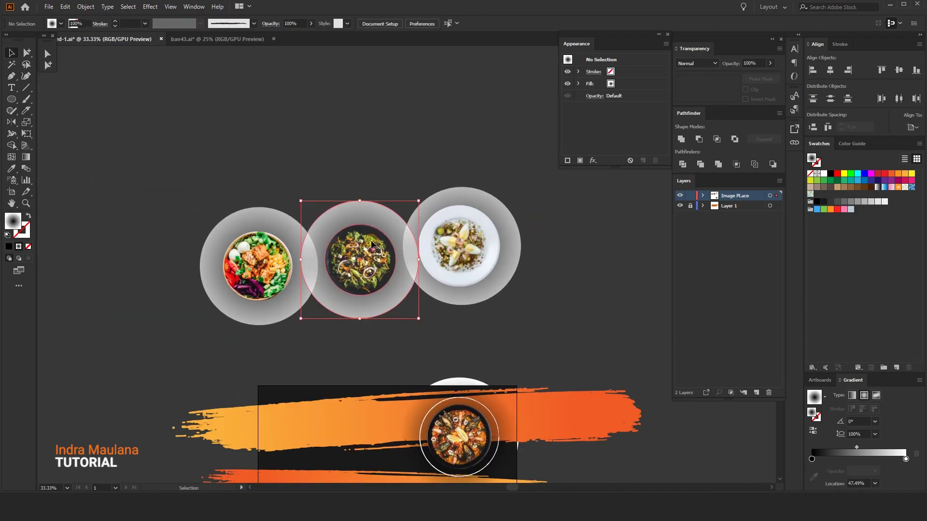
{"action": "left_click", "coordinate": [262, 252]}
{"action": "left_click_drag", "start_coordinate": [275, 251], "coordinate": [412, 136]}
{"action": "left_click", "coordinate": [510, 183]}
{"action": "left_click_drag", "start_coordinate": [511, 183], "coordinate": [474, 184]}
{"action": "left_click_drag", "start_coordinate": [433, 252], "coordinate": [444, 253]}
{"action": "left_click", "coordinate": [311, 294]}
{"action": "left_click", "coordinate": [476, 140]}
{"action": "left_click_drag", "start_coordinate": [479, 160], "coordinate": [469, 136]}
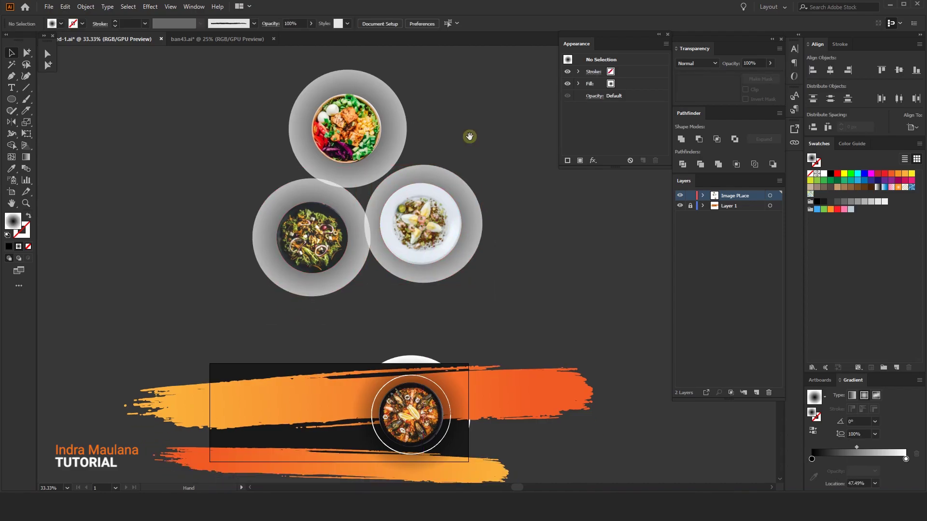
Scale the three dish groups down together and place them on the banner beside the paella pan.
{"action": "left_click_drag", "start_coordinate": [479, 187], "coordinate": [496, 117]}
{"action": "left_click_drag", "start_coordinate": [511, 214], "coordinate": [521, 256]}
{"action": "left_click_drag", "start_coordinate": [547, 273], "coordinate": [389, 155]}
{"action": "left_click_drag", "start_coordinate": [446, 166], "coordinate": [462, 141]}
{"action": "left_click_drag", "start_coordinate": [463, 141], "coordinate": [386, 346]}
{"action": "left_click_drag", "start_coordinate": [448, 224], "coordinate": [440, 304]}
{"action": "key", "text": "ctrl+plus"}
{"action": "left_click_drag", "start_coordinate": [461, 176], "coordinate": [438, 211]}
{"action": "left_click_drag", "start_coordinate": [388, 295], "coordinate": [414, 304]}
{"action": "scroll", "coordinate": [414, 303], "scroll_direction": "down", "scroll_amount": 3}
{"action": "scroll", "coordinate": [414, 303], "scroll_direction": "left", "scroll_amount": 2}
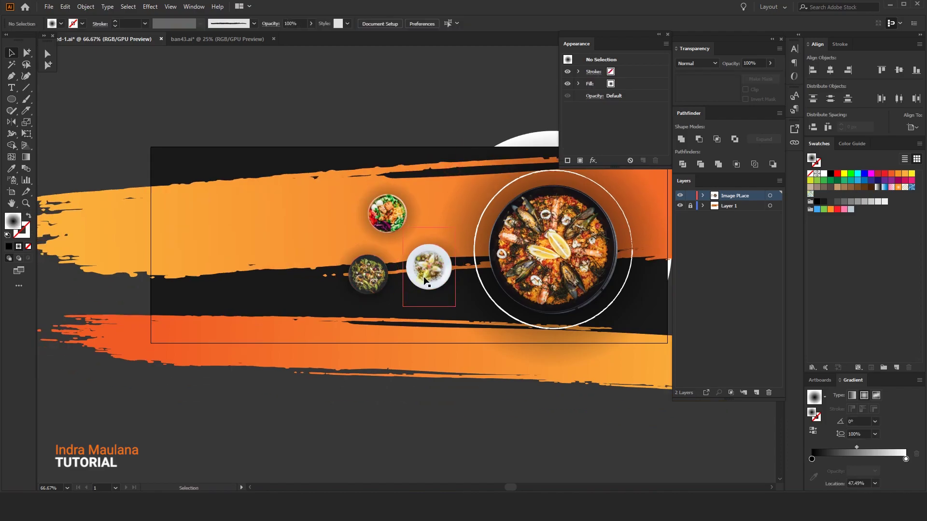
Unlock Layer 1, reduce the upper orange brush stroke's height slightly, and lock the layer again.
{"action": "left_click", "coordinate": [691, 205]}
{"action": "left_click", "coordinate": [234, 213]}
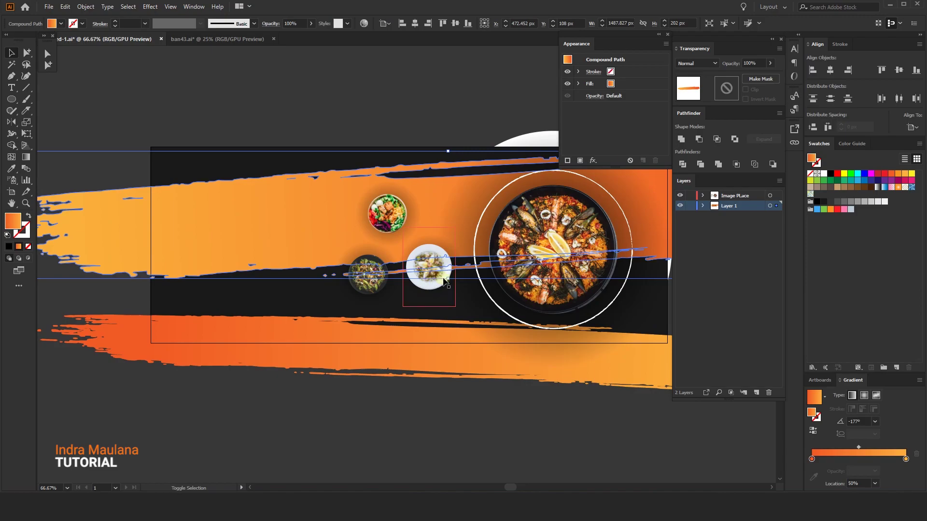
{"action": "left_click", "coordinate": [331, 114]}
{"action": "scroll", "coordinate": [291, 128], "scroll_direction": "up", "scroll_amount": 2}
{"action": "scroll", "coordinate": [292, 129], "scroll_direction": "right", "scroll_amount": 3}
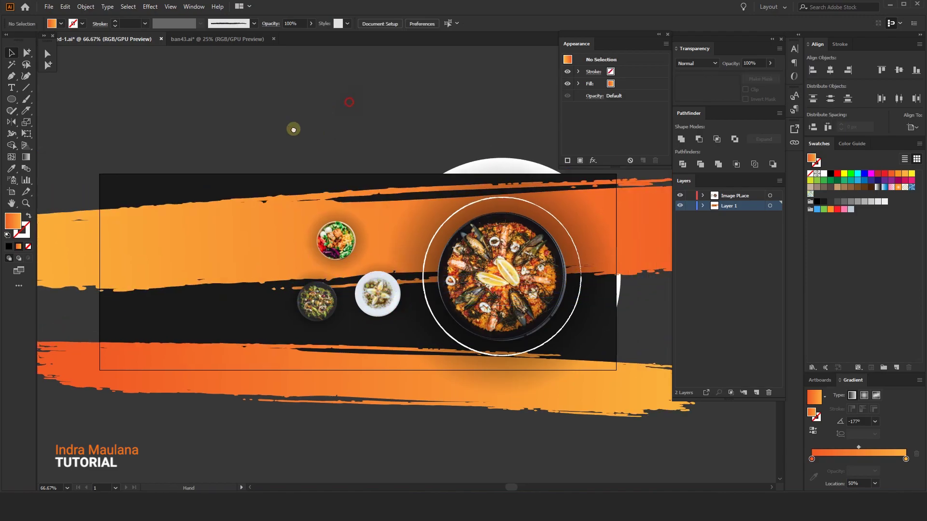
{"action": "scroll", "coordinate": [292, 124], "scroll_direction": "up", "scroll_amount": 1}
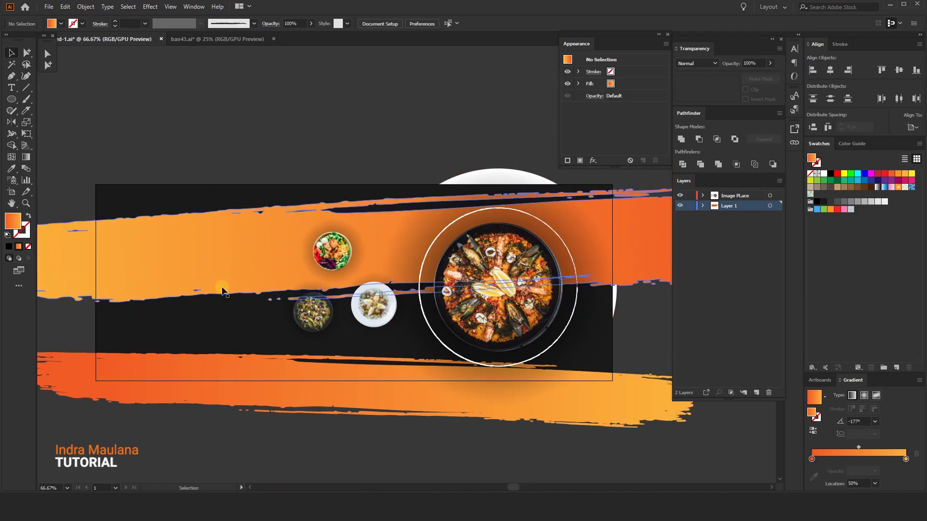
{"action": "left_click", "coordinate": [256, 289]}
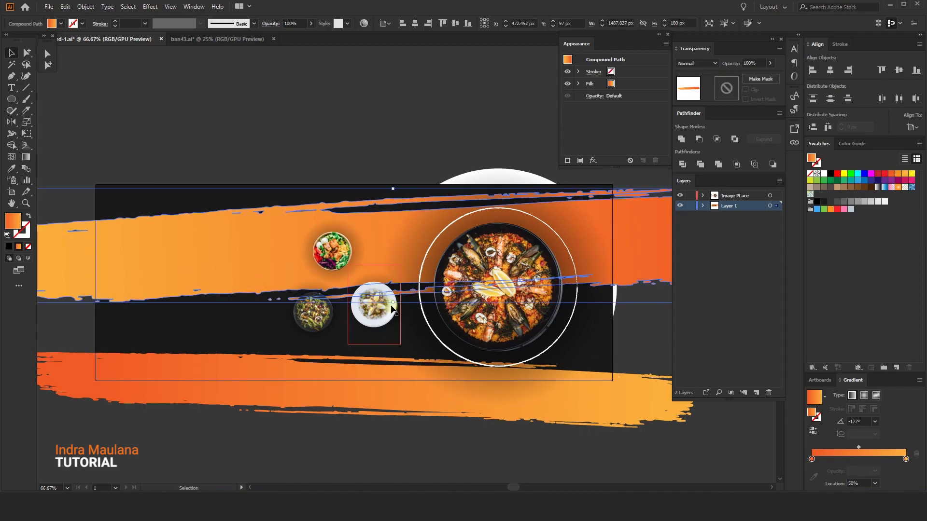
{"action": "left_click", "coordinate": [690, 206]}
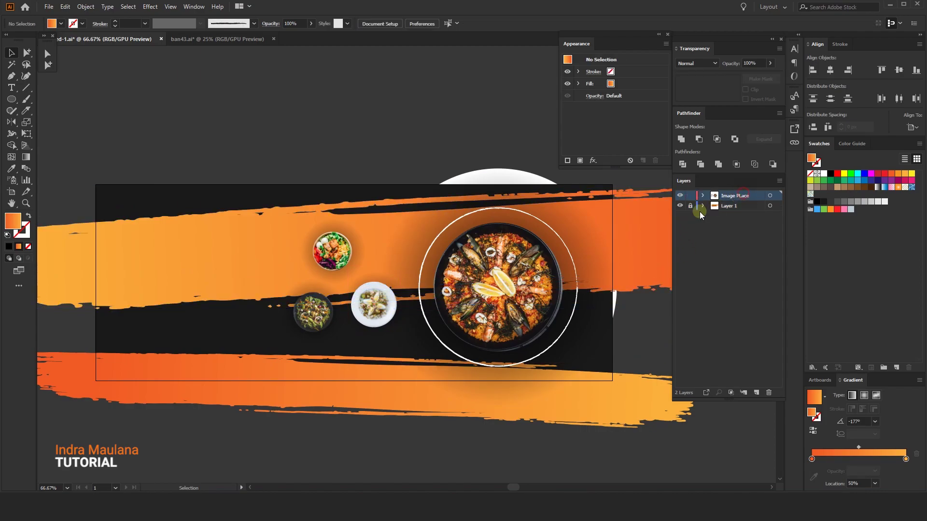
Enlarge the three small dish groups slightly together and adjust the position of the dark-plate salad.
{"action": "left_click", "coordinate": [318, 319]}
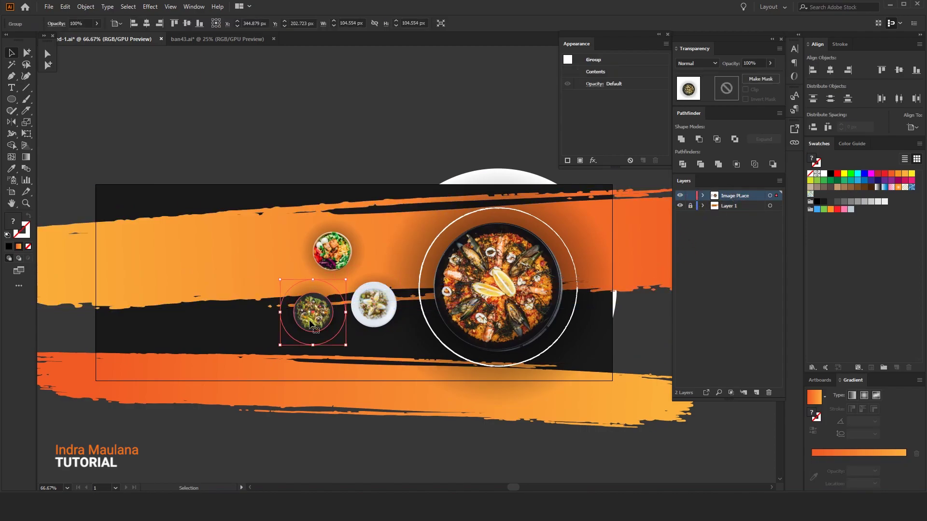
{"action": "left_click", "coordinate": [363, 313], "text": "shift"}
{"action": "left_click", "coordinate": [332, 251], "text": "shift"}
{"action": "left_click_drag", "start_coordinate": [415, 213], "coordinate": [421, 209]}
{"action": "left_click", "coordinate": [300, 93]}
{"action": "scroll", "coordinate": [315, 165], "scroll_direction": "down", "scroll_amount": 1}
{"action": "scroll", "coordinate": [315, 165], "scroll_direction": "up", "scroll_amount": 1}
{"action": "left_click", "coordinate": [318, 336]}
{"action": "left_click_drag", "start_coordinate": [341, 351], "coordinate": [336, 351]}
{"action": "left_click", "coordinate": [289, 99]}
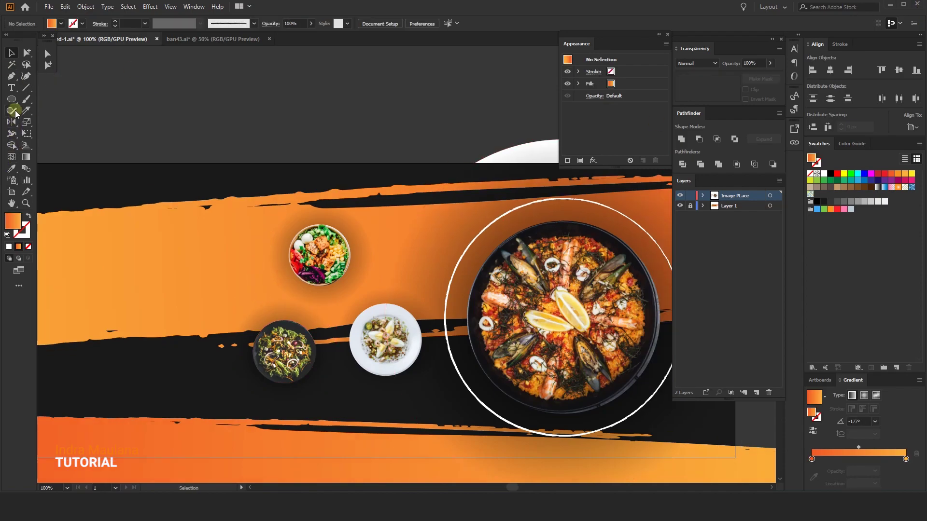
Add the text FOOD NAME above the banner and set its font to Londrina Solid Black.
{"action": "left_click", "coordinate": [13, 89]}
{"action": "left_click", "coordinate": [319, 117]}
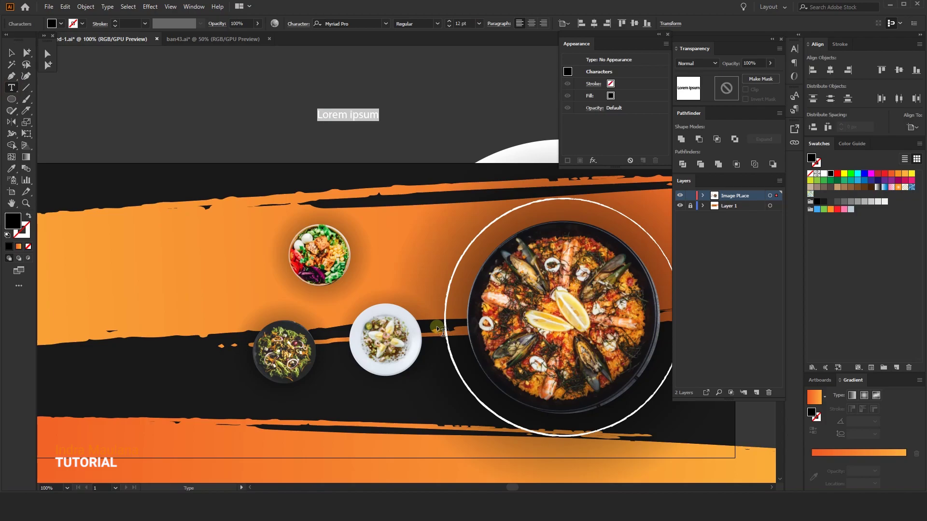
{"action": "type", "text": "FOOD NAME"}
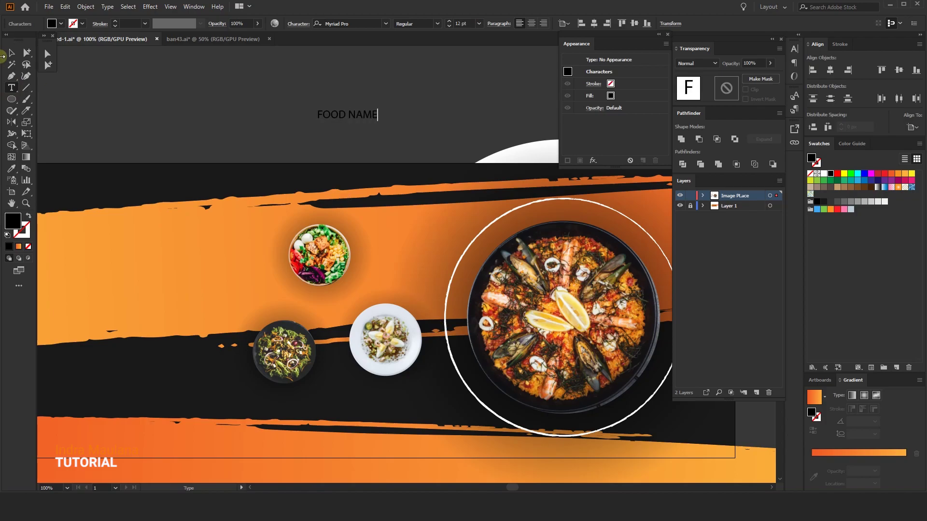
{"action": "left_click", "coordinate": [11, 53]}
{"action": "left_click", "coordinate": [365, 21]}
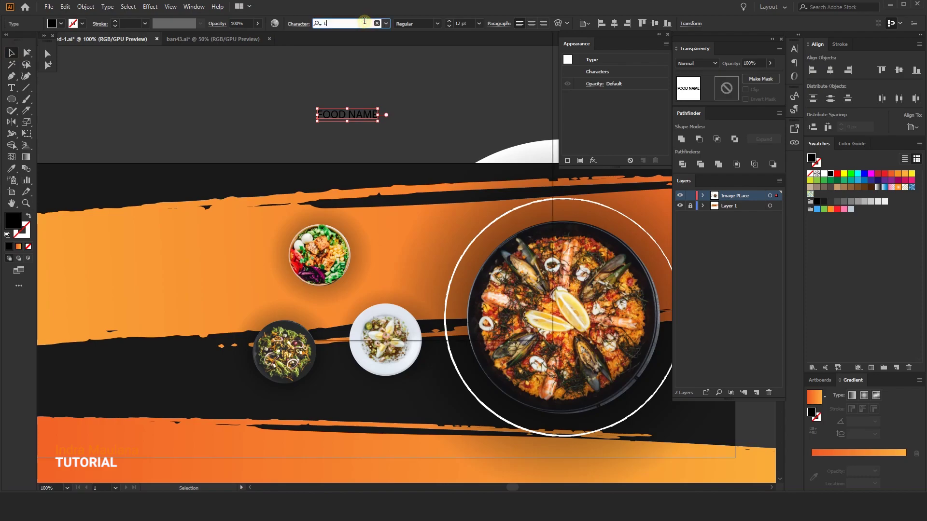
{"action": "type", "text": "LOR"}
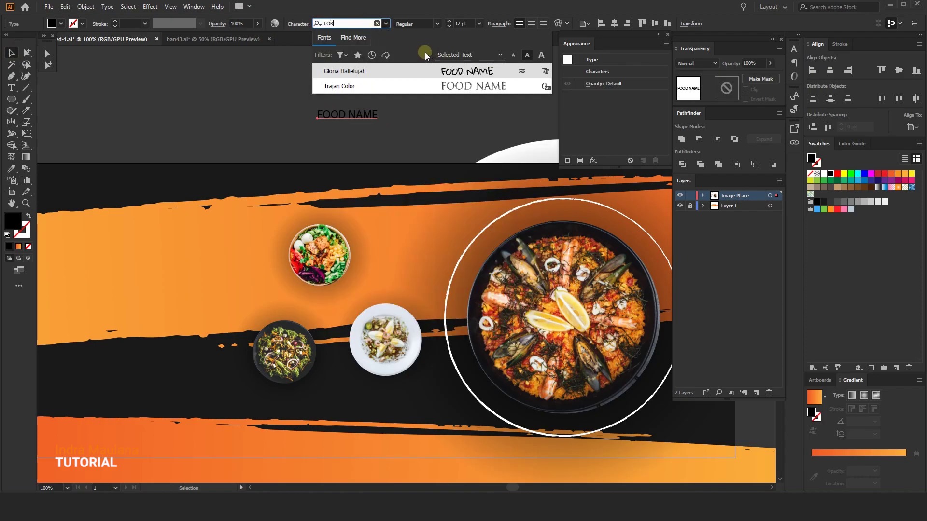
{"action": "key", "text": "BackSpace"}
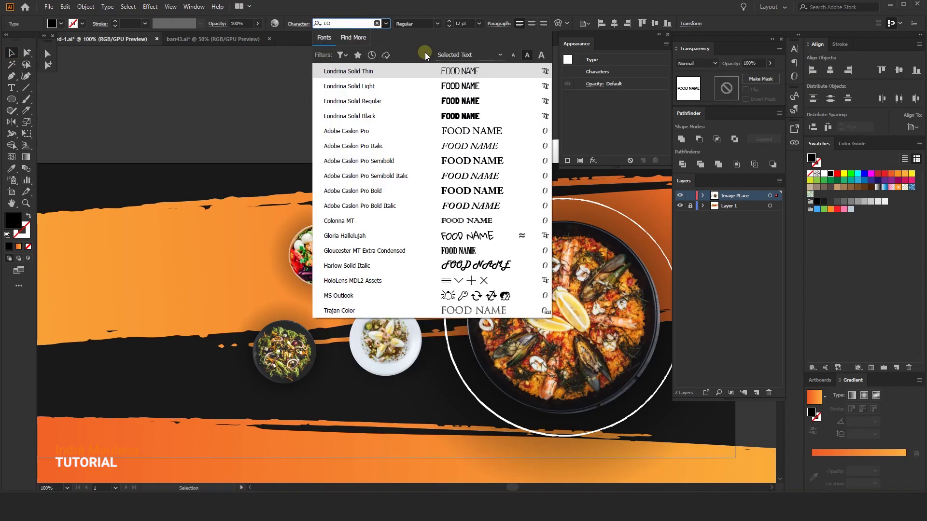
{"action": "left_click", "coordinate": [430, 115]}
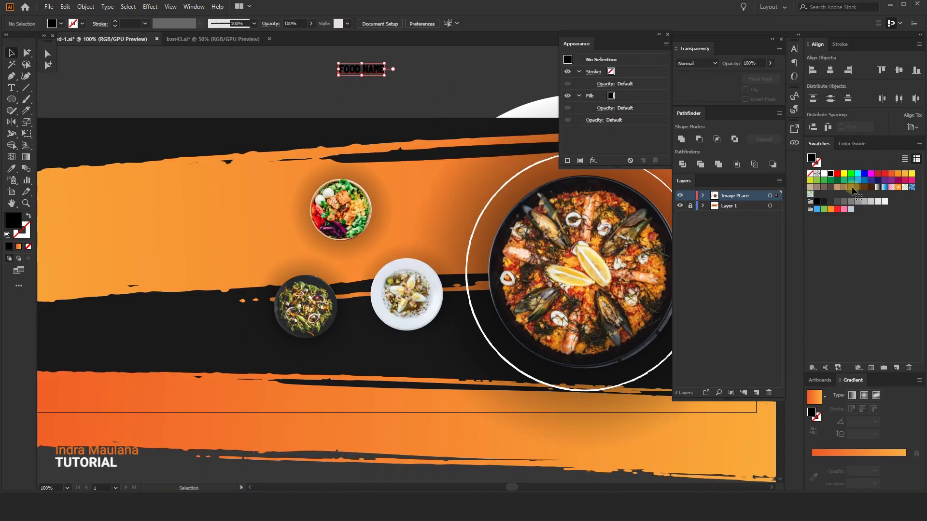
Fill the FOOD NAME text with white and move it directly below the salmon bowl.
{"action": "left_click", "coordinate": [823, 173]}
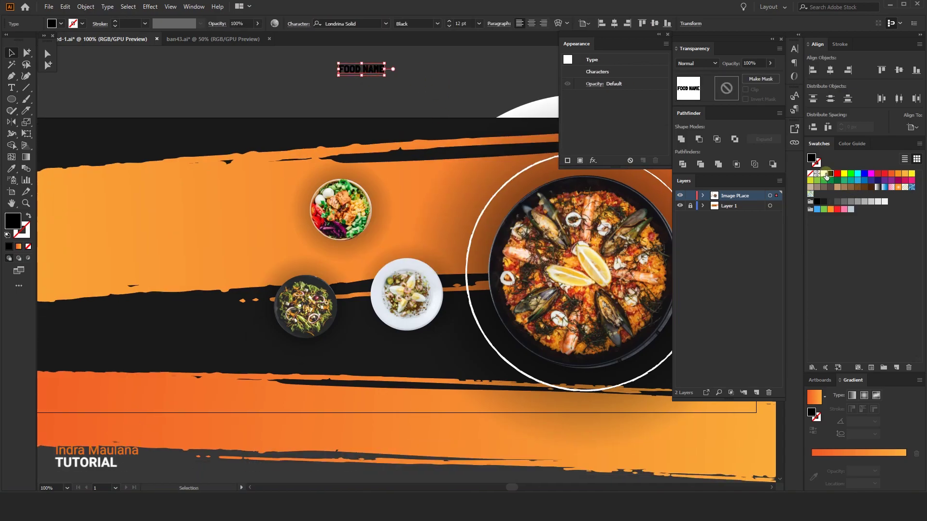
{"action": "left_click_drag", "start_coordinate": [364, 77], "coordinate": [346, 251]}
{"action": "left_click", "coordinate": [426, 194]}
{"action": "left_click", "coordinate": [354, 250]}
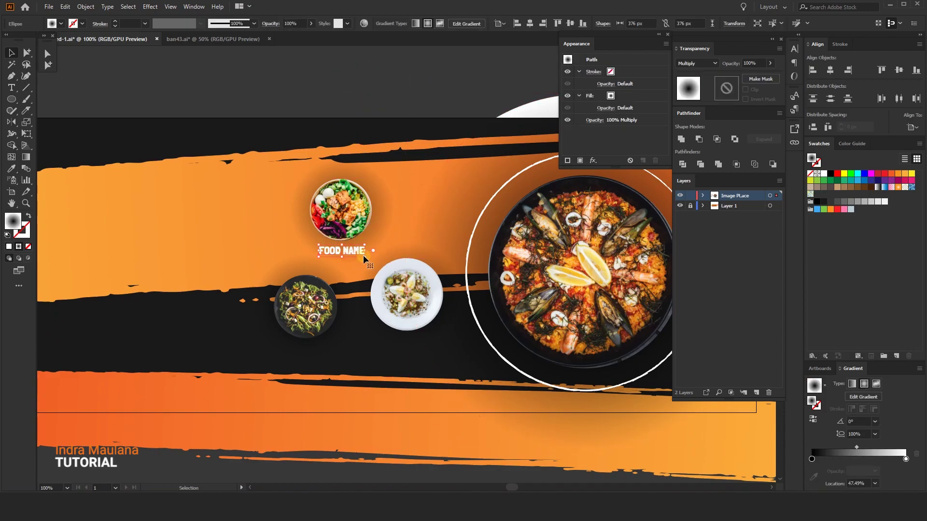
Centre-align the FOOD NAME text and set its horizontal scale to 106% and tracking to 28.
{"action": "left_click", "coordinate": [794, 53]}
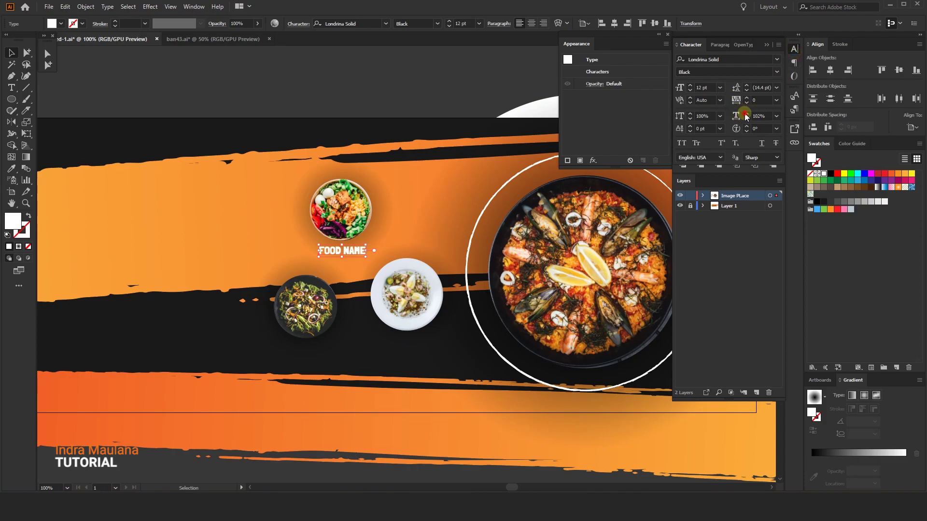
{"action": "left_click", "coordinate": [531, 23]}
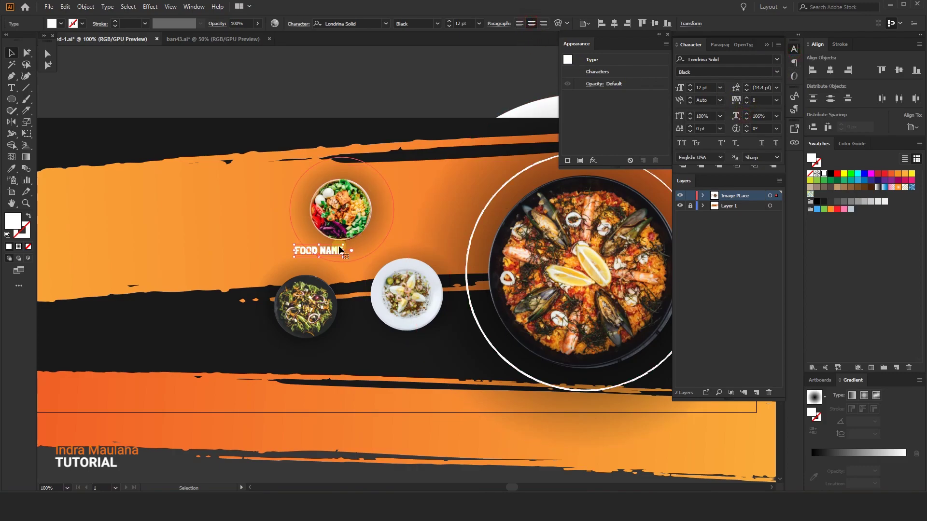
{"action": "left_click", "coordinate": [746, 98]}
{"action": "left_click", "coordinate": [343, 116]}
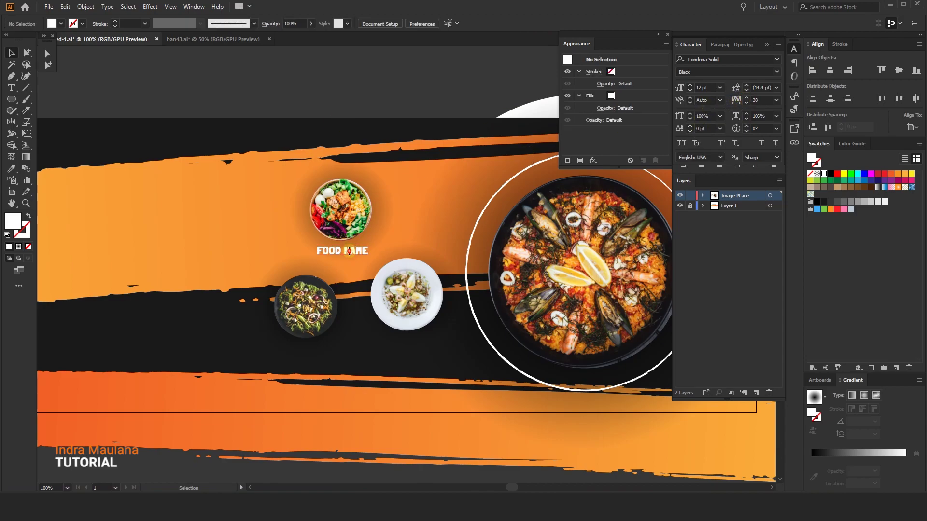
Nudge the FOOD NAME text slightly left so it sits centred under the salmon bowl.
{"action": "key", "text": "Left"}
{"action": "key", "text": "Left"}
{"action": "key", "text": "Left"}
{"action": "key", "text": "Left"}
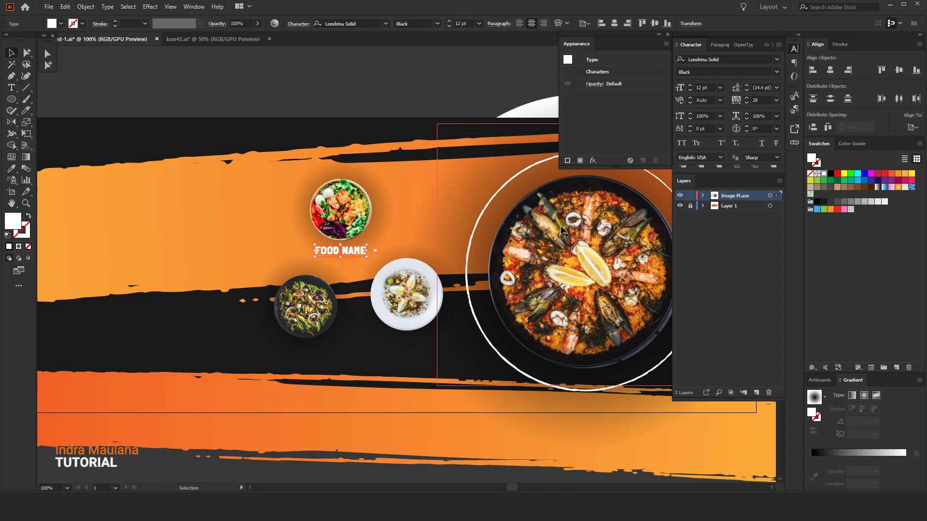
{"action": "left_click", "coordinate": [281, 151]}
Draw a small circle overlapping the salmon bowl's upper-left edge and fill it with light orange.
{"action": "scroll", "coordinate": [337, 223], "scroll_direction": "down", "scroll_amount": 1}
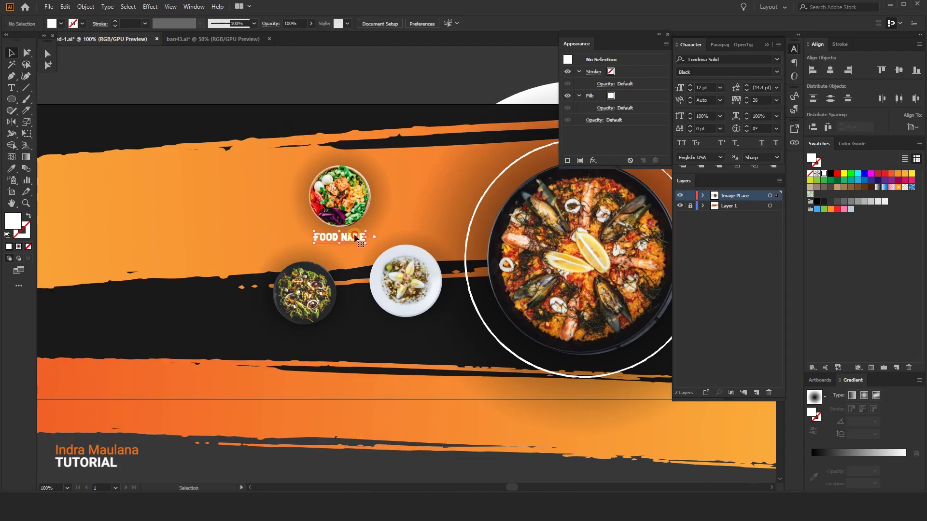
{"action": "left_click_drag", "start_coordinate": [295, 163], "coordinate": [317, 243]}
{"action": "scroll", "coordinate": [353, 213], "scroll_direction": "up", "scroll_amount": 2}
{"action": "left_click", "coordinate": [12, 52]}
{"action": "left_click", "coordinate": [906, 174]}
{"action": "left_click", "coordinate": [911, 174]}
{"action": "key", "text": "ctrl+z"}
{"action": "left_click", "coordinate": [399, 107]}
{"action": "left_click_drag", "start_coordinate": [344, 84], "coordinate": [362, 155]}
Duplicate the FOOD NAME text onto the light orange circle and change the copy's wording to 5$.
{"action": "left_click", "coordinate": [12, 87]}
{"action": "left_click", "coordinate": [11, 52]}
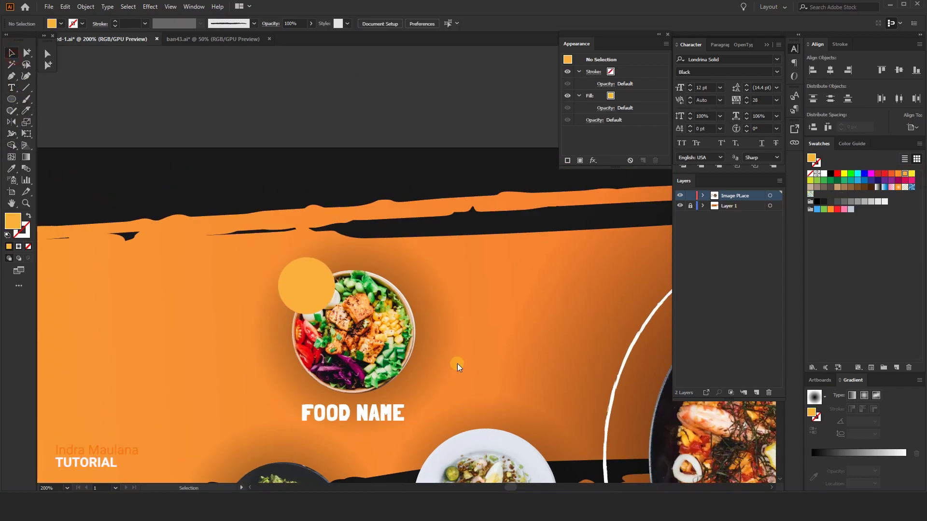
{"action": "left_click_drag", "start_coordinate": [380, 418], "coordinate": [335, 293]}
{"action": "left_click", "coordinate": [11, 88]}
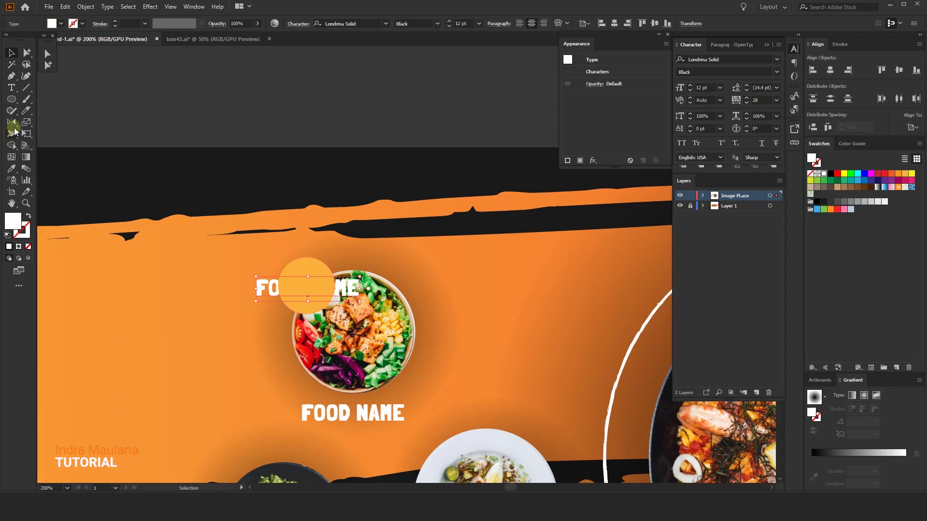
{"action": "left_click", "coordinate": [339, 286]}
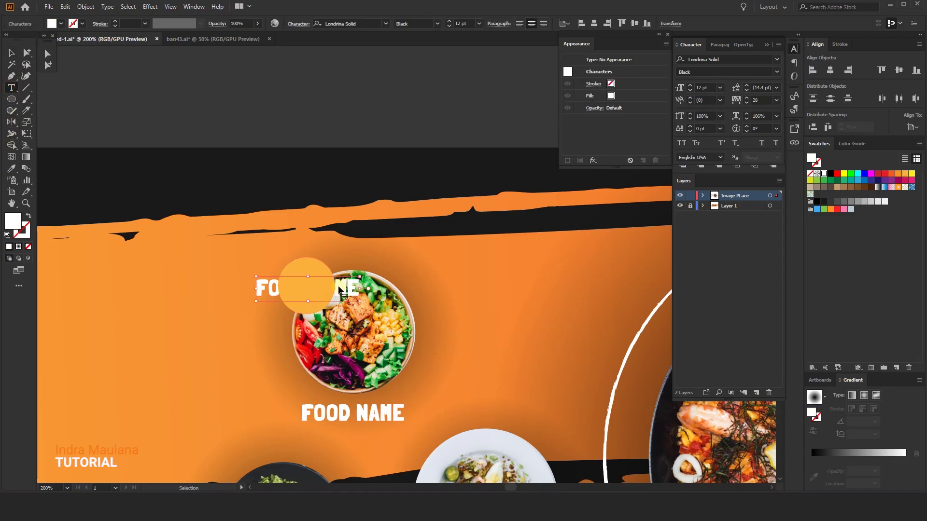
{"action": "key", "text": "ctrl+a"}
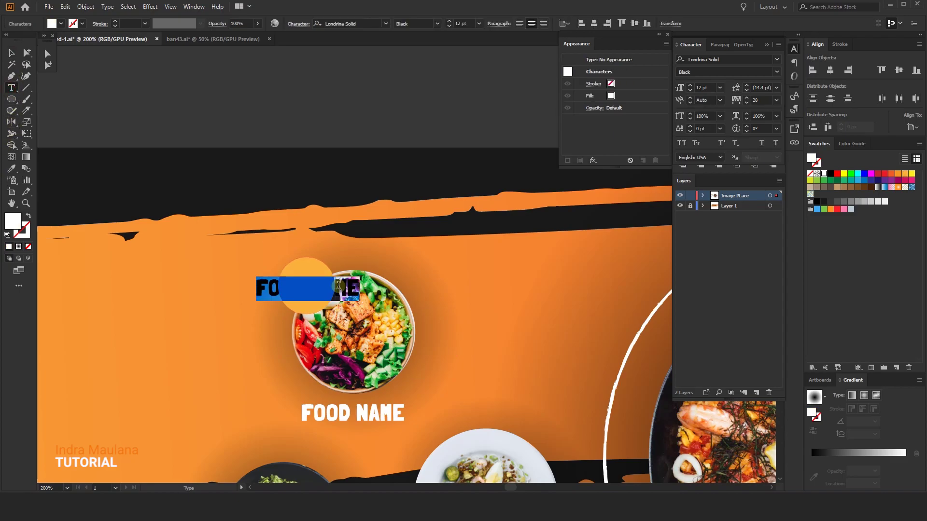
{"action": "key", "text": "BackSpace"}
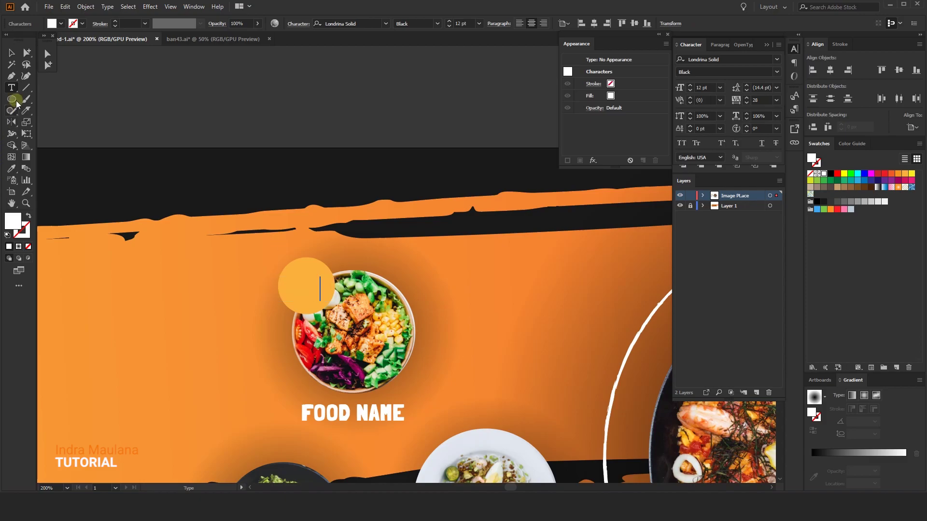
Bring the 5$ text to the front and enlarge it to 13.78 pt, centred in the light orange circle.
{"action": "left_click", "coordinate": [12, 52]}
{"action": "right_click", "coordinate": [337, 288]}
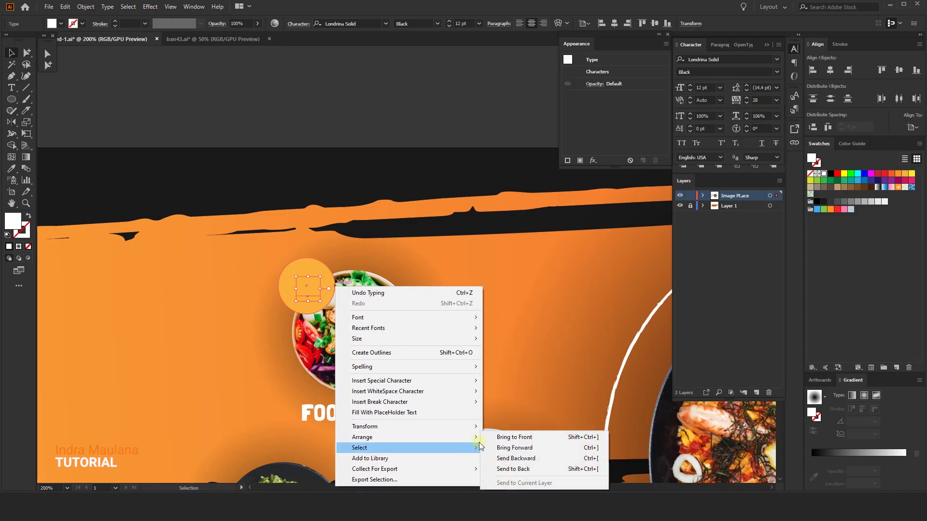
{"action": "left_click", "coordinate": [486, 437]}
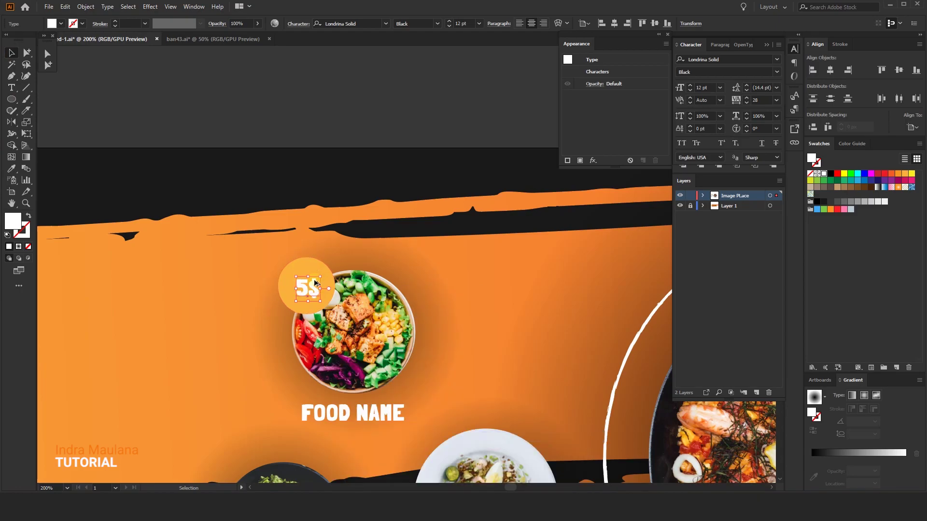
{"action": "scroll", "coordinate": [315, 282], "scroll_direction": "up", "scroll_amount": 2}
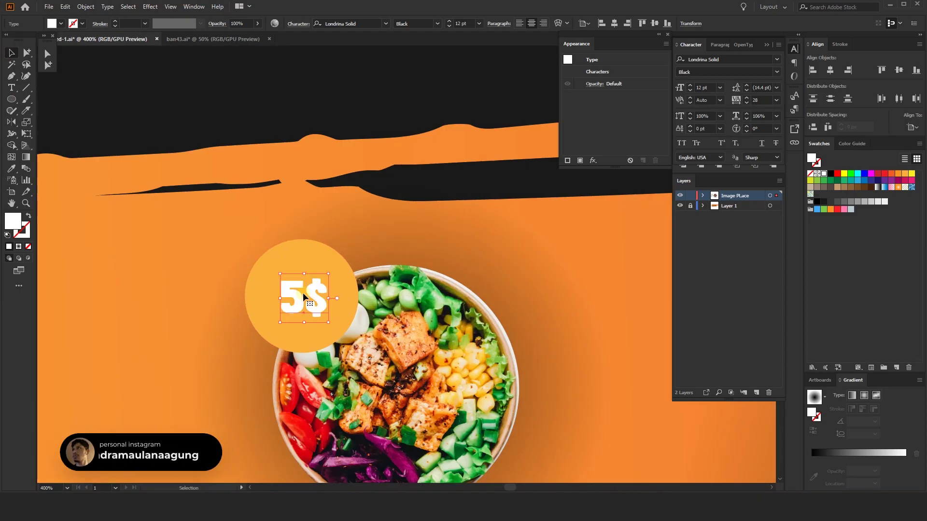
{"action": "left_click_drag", "start_coordinate": [328, 271], "coordinate": [335, 267]}
{"action": "left_click_drag", "start_coordinate": [315, 299], "coordinate": [312, 298]}
Group the 5$ text with its light orange circle and shrink the badge slightly.
{"action": "left_click", "coordinate": [313, 260], "text": "shift"}
{"action": "right_click", "coordinate": [313, 260]}
{"action": "left_click", "coordinate": [346, 333]}
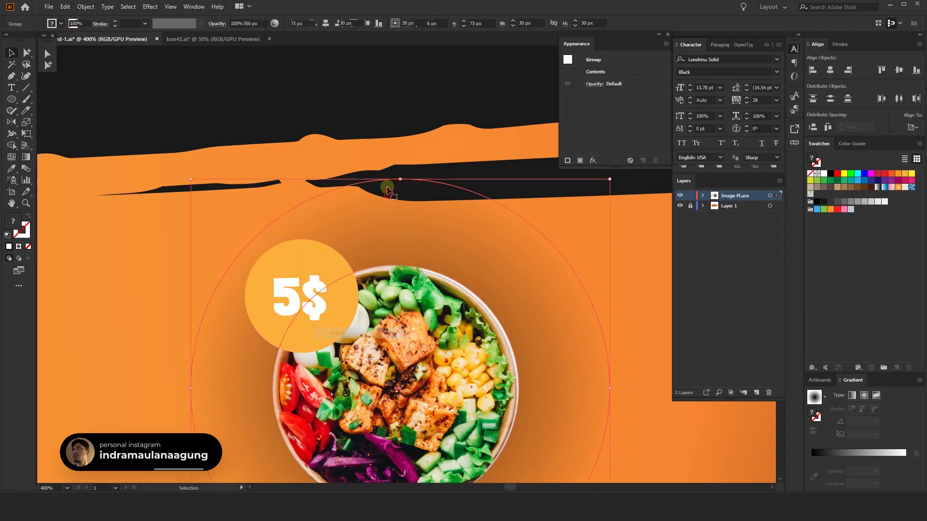
{"action": "scroll", "coordinate": [376, 145], "scroll_direction": "down", "scroll_amount": 4}
{"action": "scroll", "coordinate": [360, 174], "scroll_direction": "up", "scroll_amount": 3}
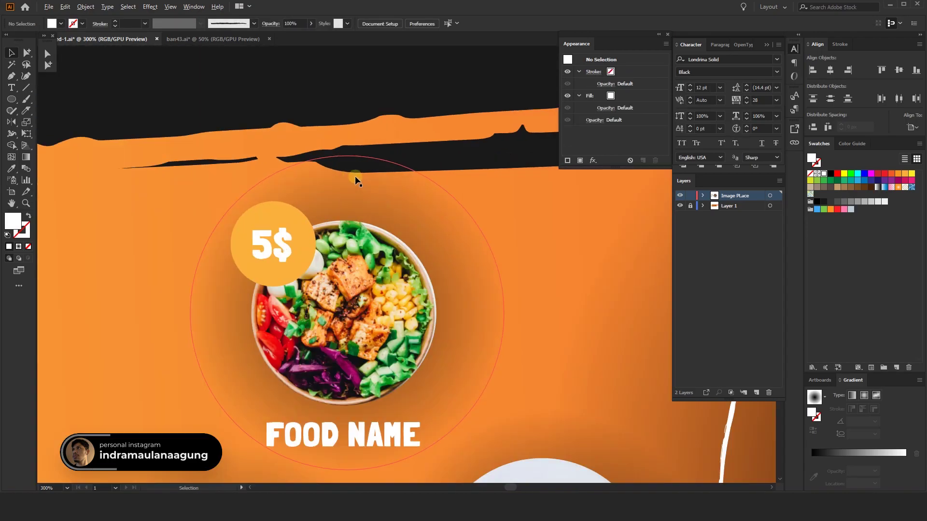
{"action": "left_click_drag", "start_coordinate": [316, 202], "coordinate": [311, 207]}
{"action": "scroll", "coordinate": [312, 208], "scroll_direction": "down", "scroll_amount": 1}
{"action": "left_click", "coordinate": [418, 165]}
Copy the 5$ badge and the FOOD NAME label to the dark salad bowl and the white plate.
{"action": "left_click_drag", "start_coordinate": [390, 179], "coordinate": [372, 140]}
{"action": "left_click_drag", "start_coordinate": [345, 311], "coordinate": [363, 265]}
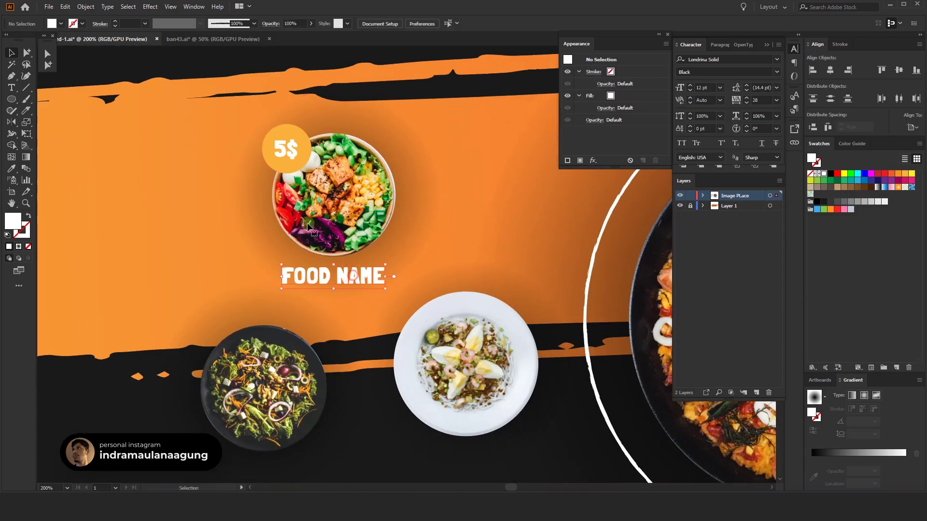
{"action": "left_click", "coordinate": [337, 271]}
{"action": "left_click", "coordinate": [287, 150], "text": "shift"}
{"action": "left_click_drag", "start_coordinate": [282, 272], "coordinate": [525, 376]}
{"action": "left_click", "coordinate": [541, 384]}
{"action": "left_click", "coordinate": [516, 359]}
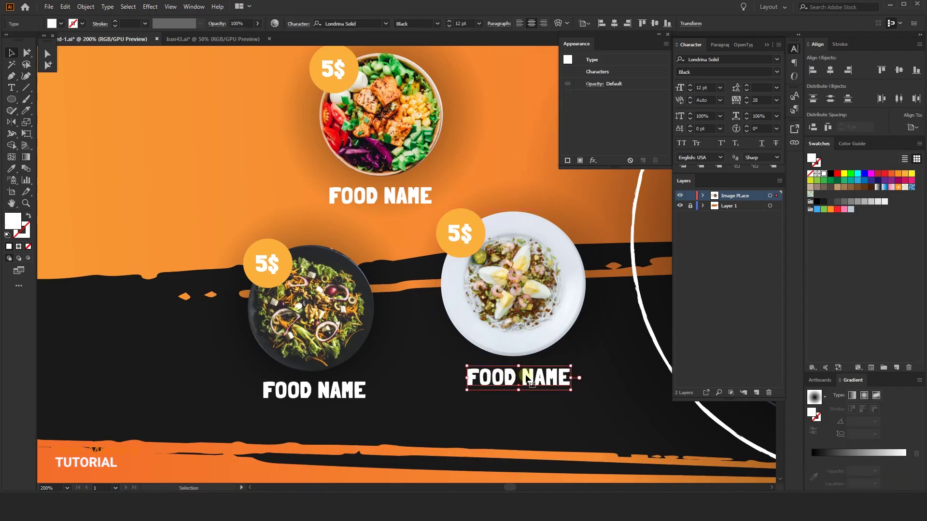
Draw a circle about 74 px wide overlapping the upper-left of the paella's white ring and fill it with near-black.
{"action": "key", "text": "ctrl+minus"}
{"action": "key", "text": "ctrl+minus"}
{"action": "key", "text": "ctrl+minus"}
{"action": "left_click", "coordinate": [379, 221]}
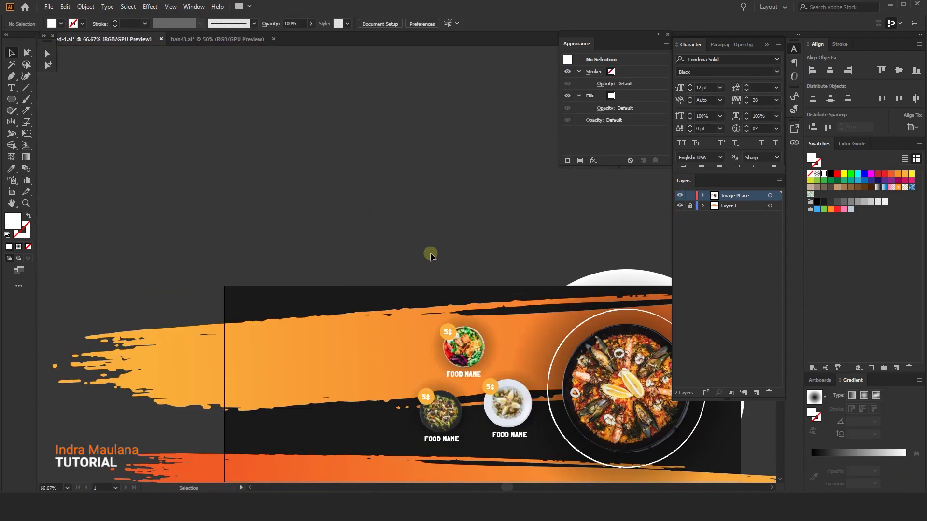
{"action": "left_click_drag", "start_coordinate": [373, 145], "coordinate": [332, 157]}
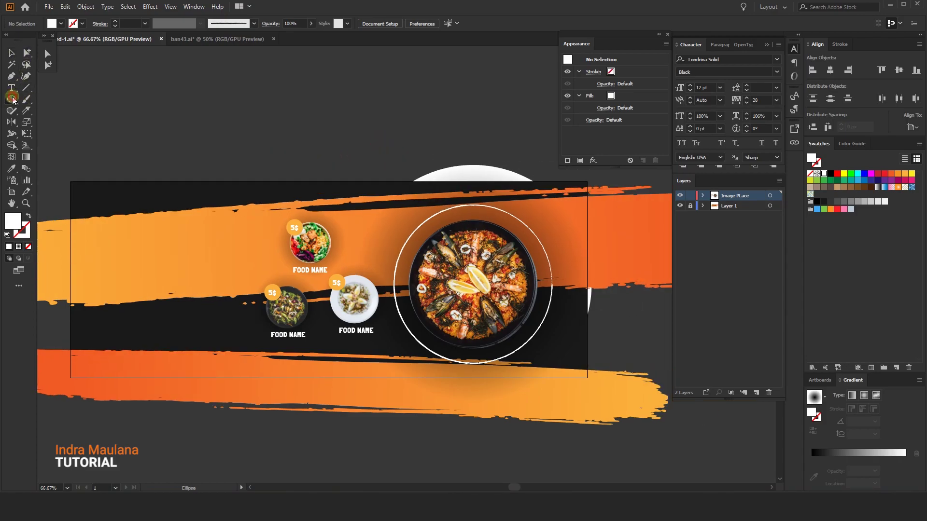
{"action": "left_click_drag", "start_coordinate": [397, 141], "coordinate": [336, 139]}
{"action": "scroll", "coordinate": [387, 204], "scroll_direction": "up", "scroll_amount": 1}
{"action": "left_click_drag", "start_coordinate": [352, 196], "coordinate": [359, 221]}
{"action": "mouse_move", "coordinate": [337, 277]}
{"action": "left_mouse_down"}
{"action": "mouse_move", "coordinate": [401, 333]}
{"action": "mouse_move", "coordinate": [372, 313]}
{"action": "left_mouse_up"}
{"action": "key", "text": "v"}
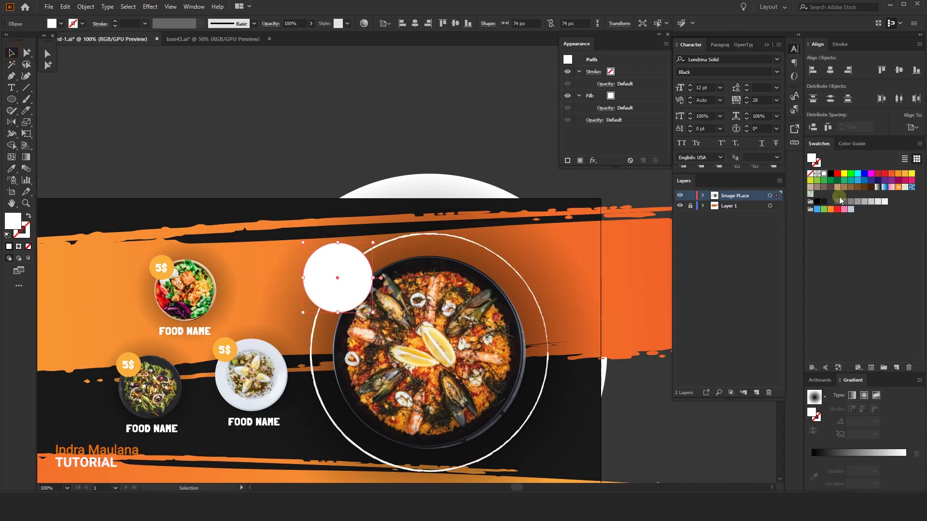
{"action": "left_click", "coordinate": [823, 202]}
{"action": "left_click", "coordinate": [457, 126]}
{"action": "left_click_drag", "start_coordinate": [318, 149], "coordinate": [377, 126]}
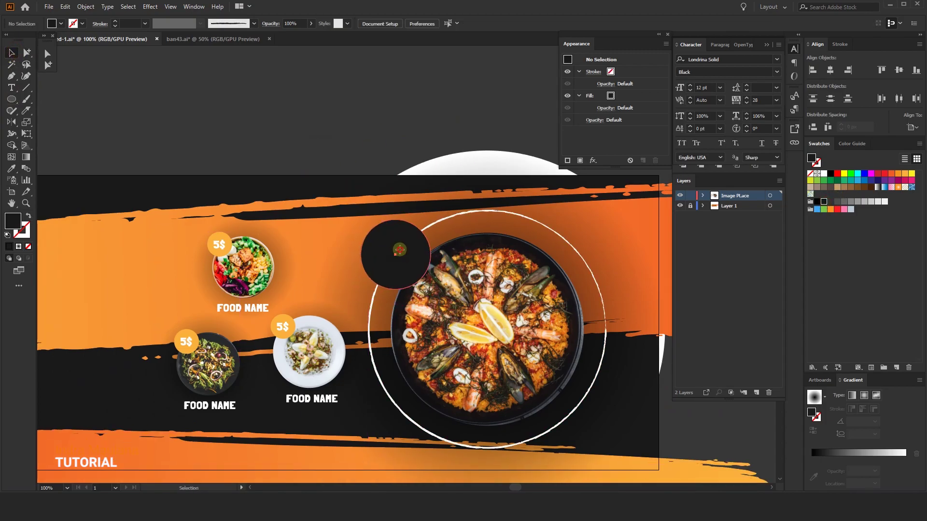
Scale the paella photo down to 172 px wide about its centre and shrink the white ring around it slightly.
{"action": "left_click", "coordinate": [399, 251]}
{"action": "left_click_drag", "start_coordinate": [481, 140], "coordinate": [458, 106]}
{"action": "left_click", "coordinate": [517, 260]}
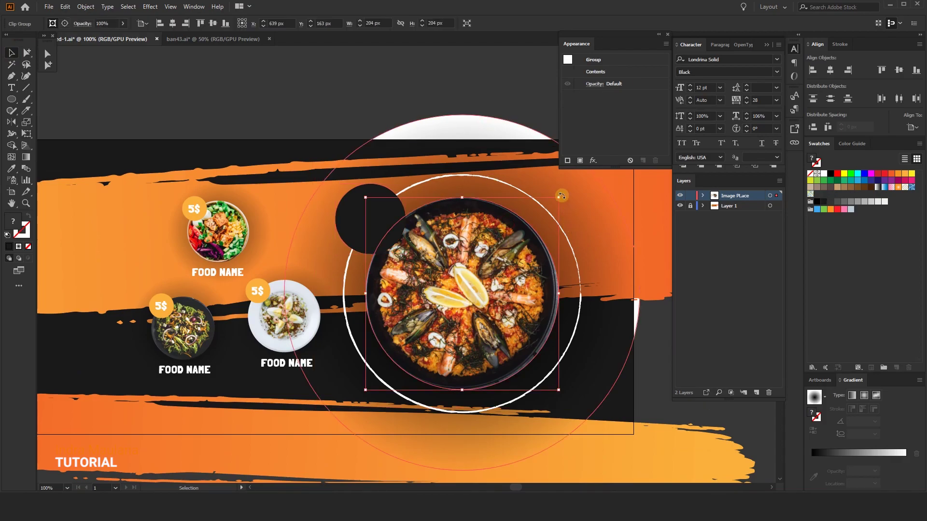
{"action": "left_click_drag", "start_coordinate": [561, 199], "coordinate": [543, 214]}
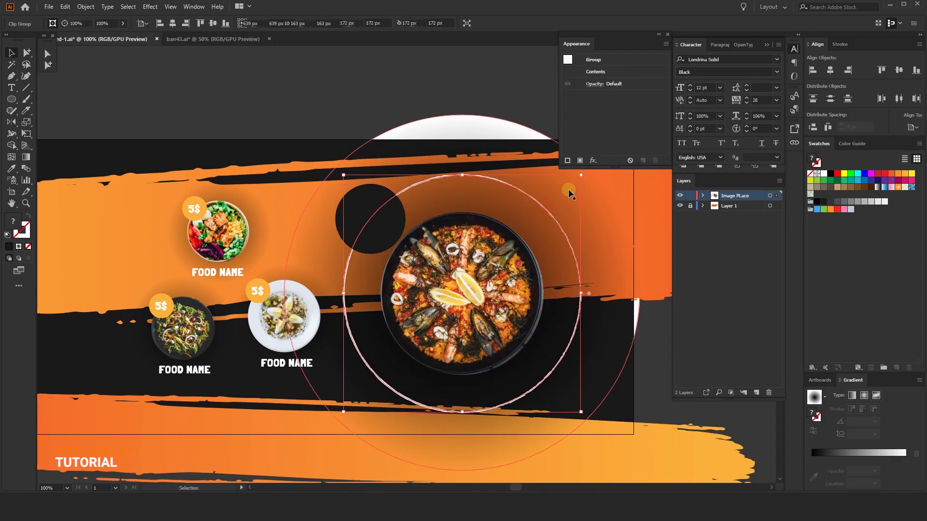
{"action": "left_click", "coordinate": [546, 209]}
{"action": "left_click_drag", "start_coordinate": [527, 229], "coordinate": [508, 222]}
{"action": "left_click", "coordinate": [357, 197]}
{"action": "left_click", "coordinate": [314, 81]}
{"action": "left_click_drag", "start_coordinate": [314, 81], "coordinate": [310, 159]}
Add the point text 20% on the empty canvas above the banner.
{"action": "left_click", "coordinate": [12, 88]}
{"action": "left_click", "coordinate": [174, 139]}
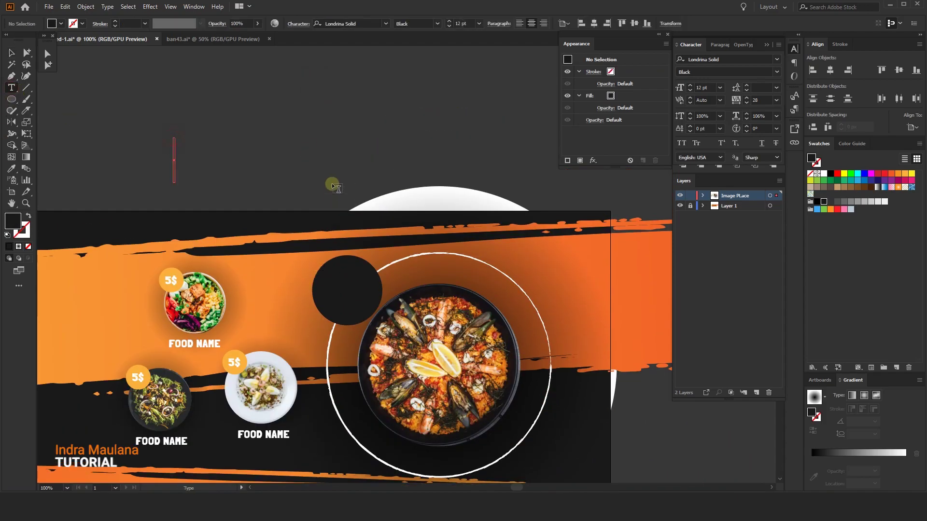
{"action": "type", "text": "20"}
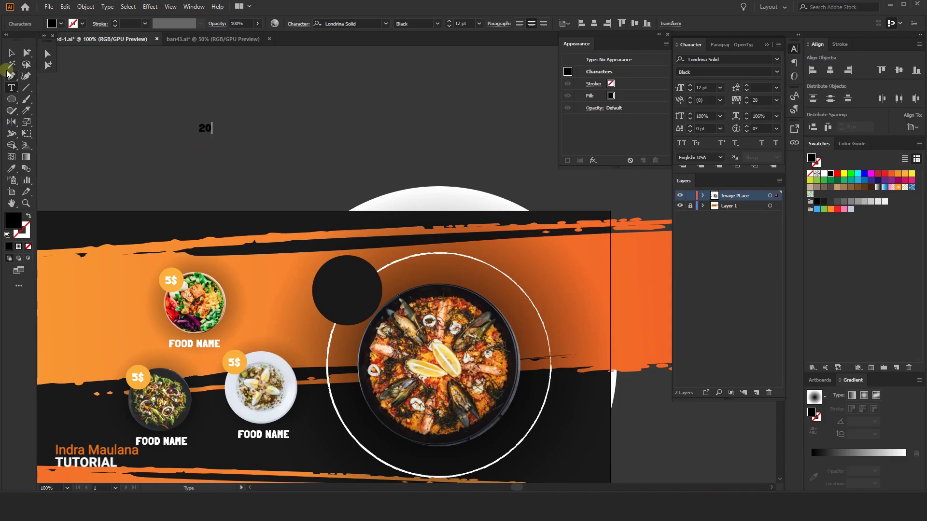
{"action": "left_click", "coordinate": [11, 53]}
{"action": "scroll", "coordinate": [211, 118], "scroll_direction": "up", "scroll_amount": 4}
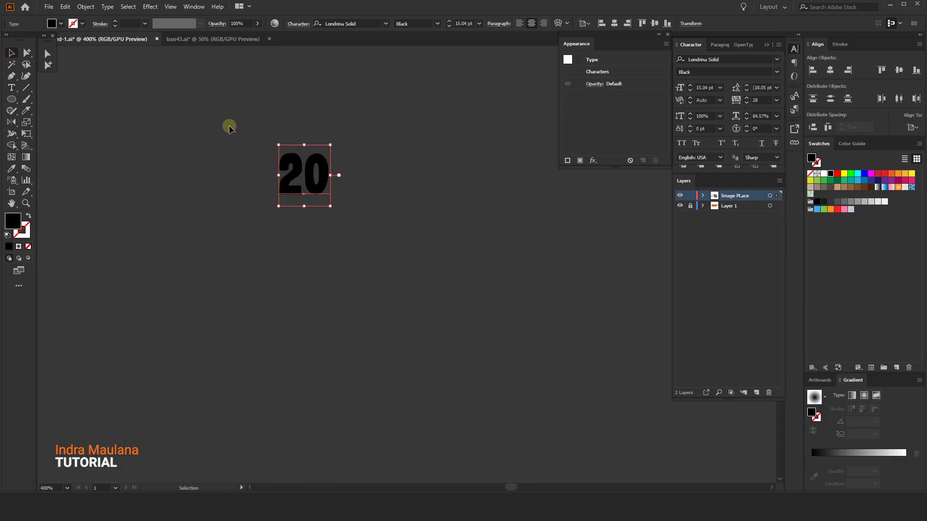
{"action": "left_click", "coordinate": [12, 90]}
{"action": "left_click", "coordinate": [322, 166]}
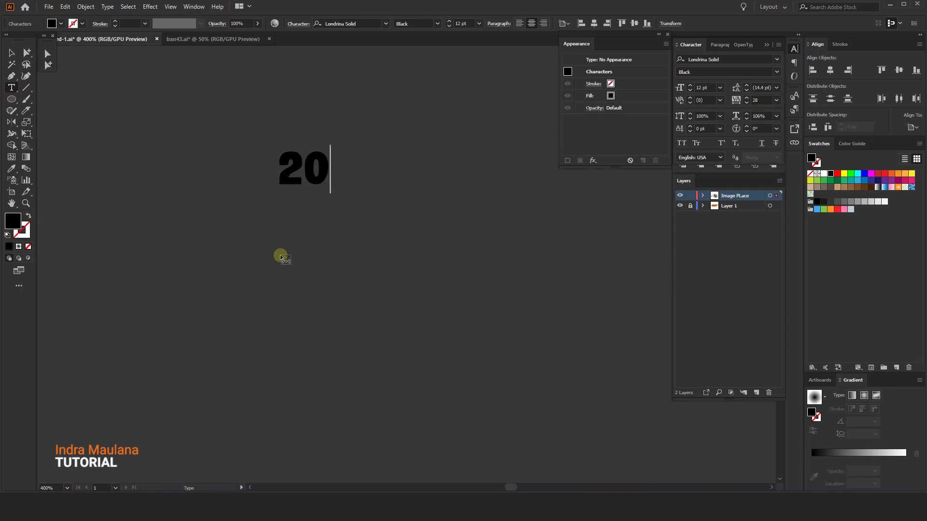
{"action": "type", "text": "%"}
{"action": "left_click", "coordinate": [12, 53]}
Duplicate the 20% text directly below, change the copy to DISCOUNT and shrink it to about the width of the line above.
{"action": "left_click_drag", "start_coordinate": [294, 177], "coordinate": [294, 205]}
{"action": "double_click", "coordinate": [293, 197]}
{"action": "key", "text": "ctrl+a"}
{"action": "type", "text": "DOI"}
{"action": "type", "text": "D"}
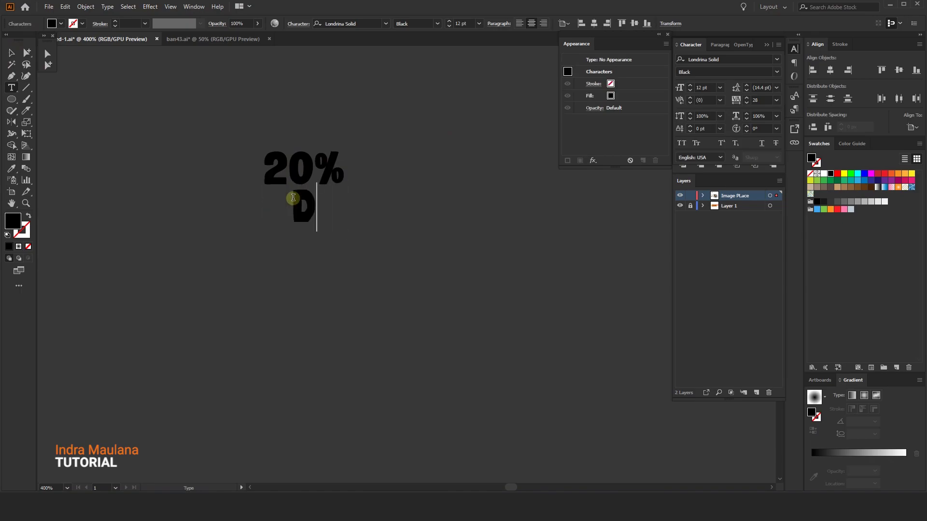
{"action": "type", "text": "ISCOUNR"}
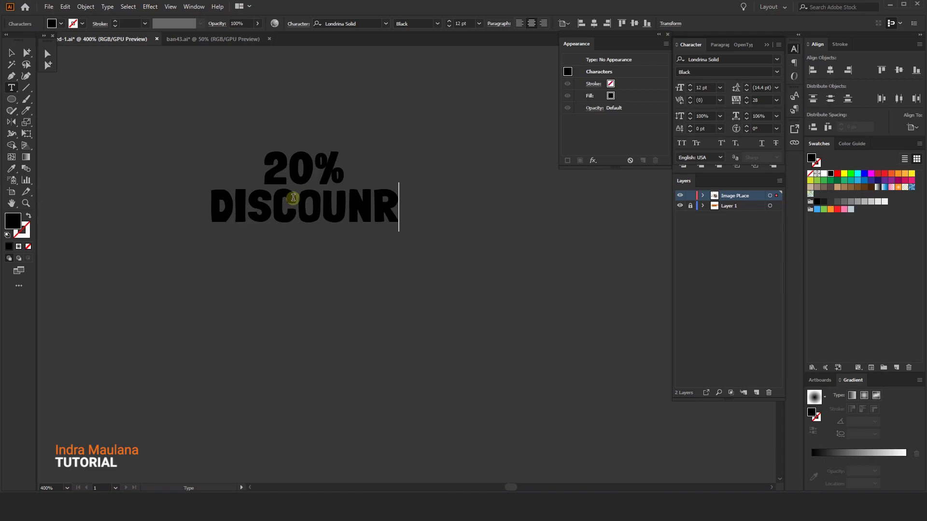
{"action": "key", "text": "BackSpace"}
{"action": "type", "text": "T"}
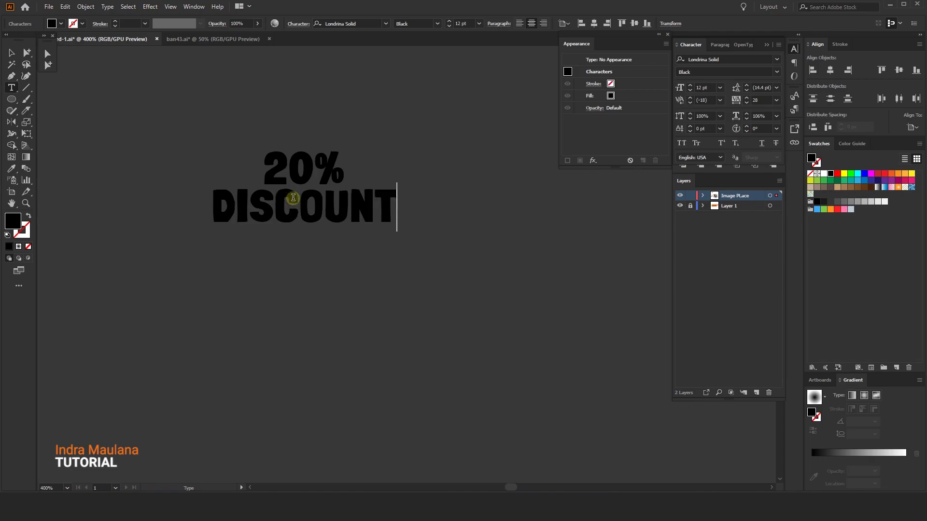
{"action": "left_click", "coordinate": [6, 54]}
{"action": "left_click_drag", "start_coordinate": [397, 233], "coordinate": [348, 210]}
Fill the 20% and DISCOUNT texts with white and group them.
{"action": "left_click_drag", "start_coordinate": [372, 240], "coordinate": [340, 184]}
{"action": "left_click", "coordinate": [325, 164]}
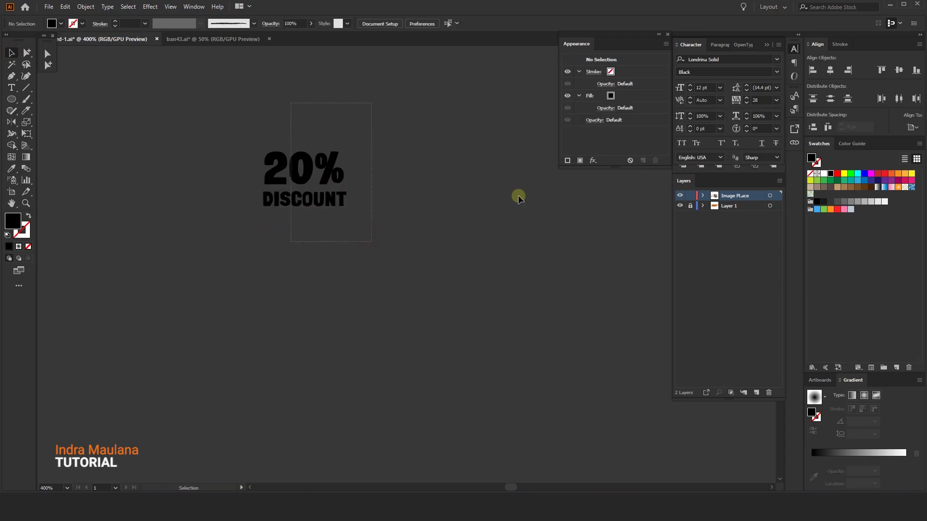
{"action": "left_click", "coordinate": [830, 173]}
{"action": "left_click", "coordinate": [327, 199]}
{"action": "left_click", "coordinate": [461, 267]}
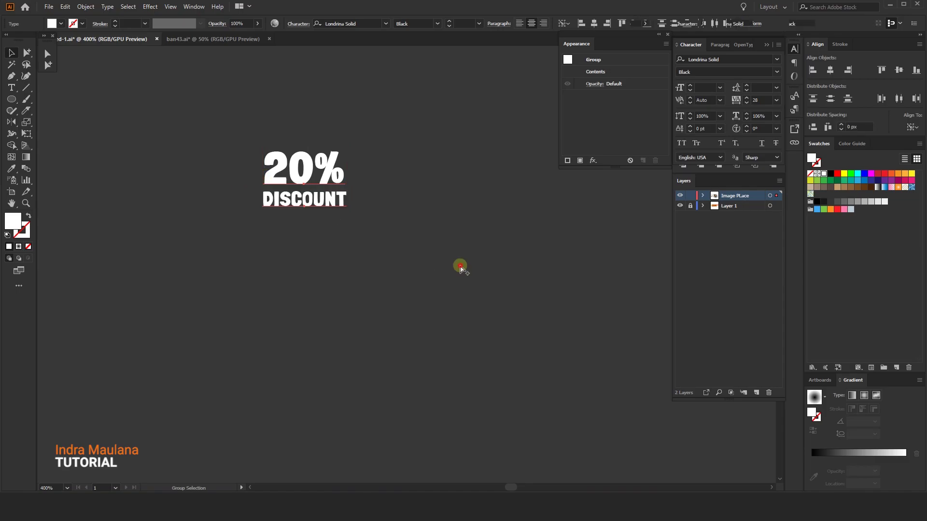
Move the 20% DISCOUNT text onto the near-black circle beside the paella and enlarge it to fit inside.
{"action": "scroll", "coordinate": [430, 245], "scroll_direction": "down", "scroll_amount": 5}
{"action": "left_click_drag", "start_coordinate": [472, 286], "coordinate": [325, 185]}
{"action": "left_click_drag", "start_coordinate": [263, 136], "coordinate": [341, 184]}
{"action": "left_click", "coordinate": [358, 177]}
{"action": "scroll", "coordinate": [349, 204], "scroll_direction": "up", "scroll_amount": 2}
Group the 20% DISCOUNT text with its near-black circle.
{"action": "left_click", "coordinate": [351, 247]}
{"action": "left_click", "coordinate": [350, 215], "text": "shift"}
{"action": "right_click", "coordinate": [349, 214]}
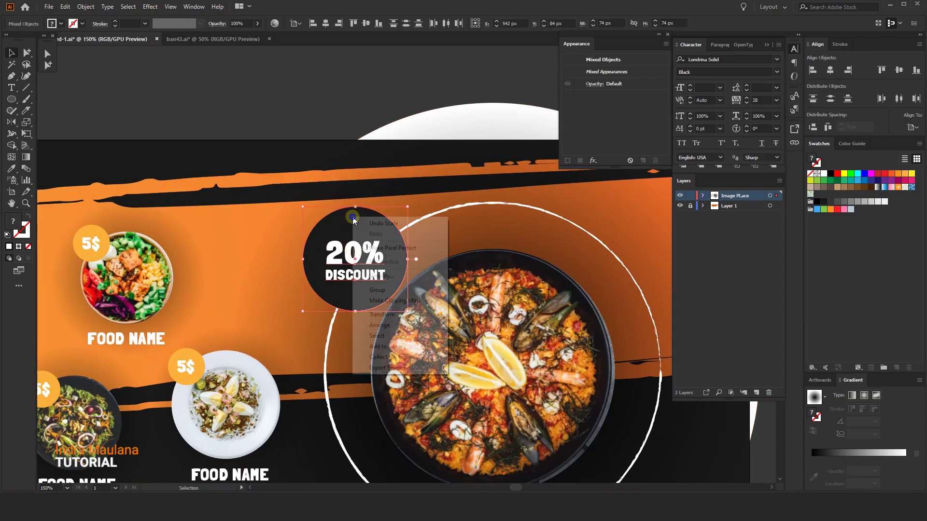
{"action": "left_click", "coordinate": [382, 290]}
{"action": "scroll", "coordinate": [357, 110], "scroll_direction": "down", "scroll_amount": 3}
{"action": "left_click", "coordinate": [357, 111]}
Shift the paella photo together with its white ring, discount badge and shadow circle about 30 px to the right.
{"action": "left_click_drag", "start_coordinate": [379, 118], "coordinate": [349, 90]}
{"action": "scroll", "coordinate": [393, 154], "scroll_direction": "up", "scroll_amount": 1}
{"action": "left_click_drag", "start_coordinate": [393, 154], "coordinate": [384, 204]}
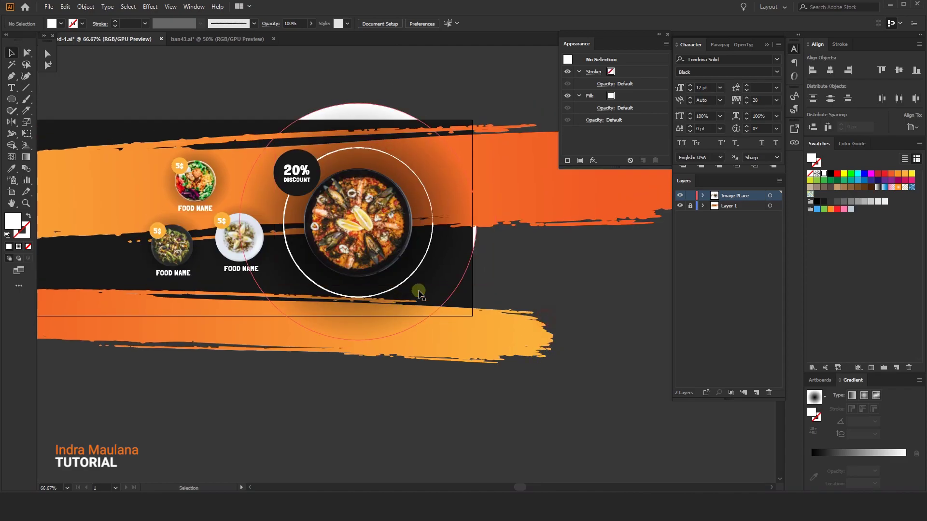
{"action": "left_click", "coordinate": [419, 270]}
{"action": "left_click", "coordinate": [296, 173], "text": "shift"}
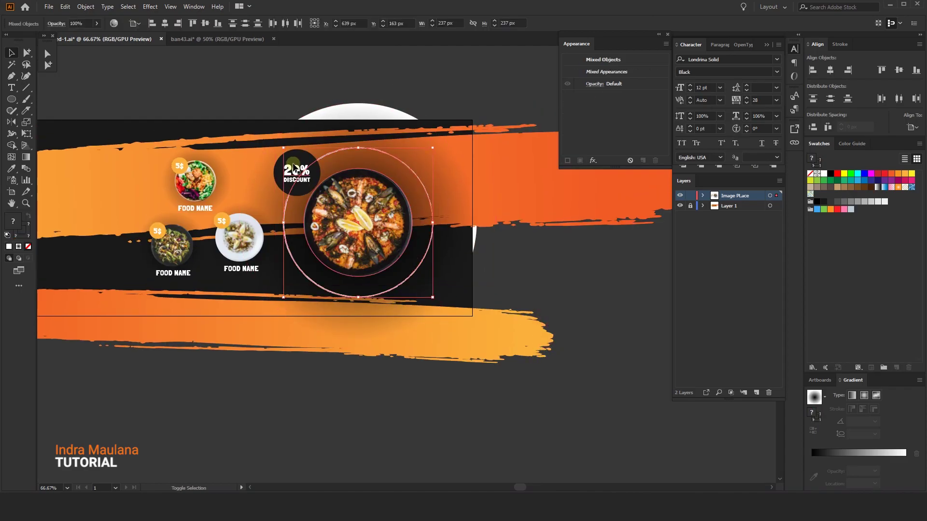
{"action": "left_click", "coordinate": [329, 118], "text": "shift"}
{"action": "left_click_drag", "start_coordinate": [419, 240], "coordinate": [431, 240]}
{"action": "key", "text": "shift+Down"}
{"action": "key", "text": "shift+Up"}
{"action": "key", "text": "shift+Down"}
{"action": "key", "text": "shift+Right"}
{"action": "key", "text": "shift+Up"}
{"action": "key", "text": "Down"}
{"action": "key", "text": "Down"}
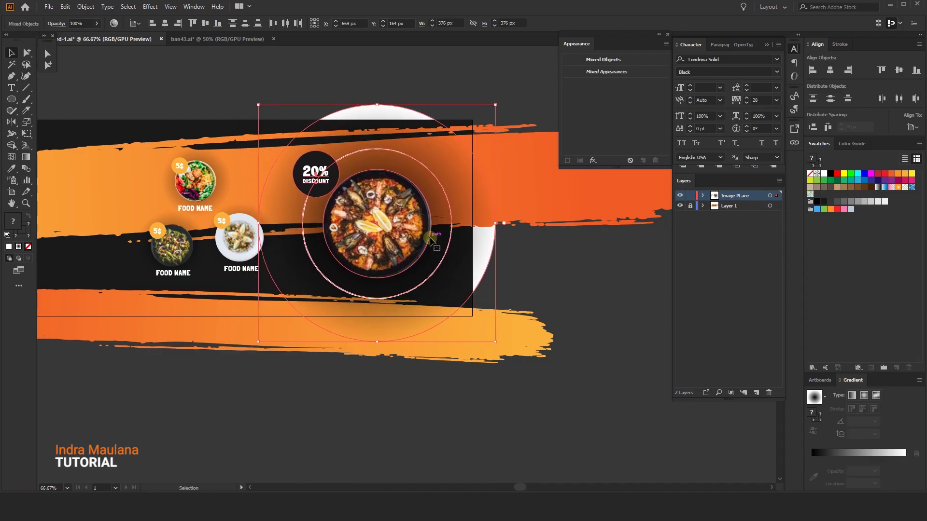
Enlarge the selected paella composition to 394 px wide and nudge it 2 px left.
{"action": "left_click_drag", "start_coordinate": [497, 340], "coordinate": [502, 347]}
{"action": "key", "text": "Left"}
{"action": "key", "text": "Left"}
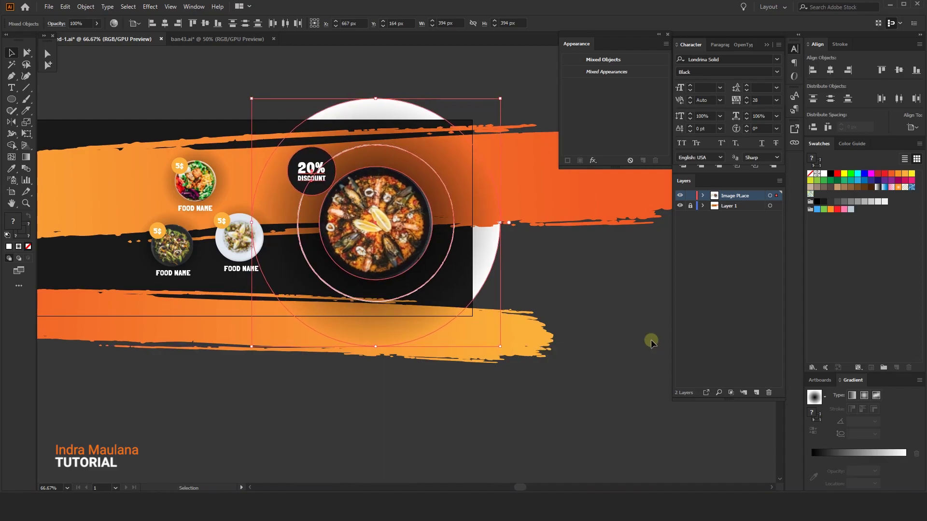
{"action": "left_click", "coordinate": [628, 293]}
{"action": "left_click_drag", "start_coordinate": [577, 263], "coordinate": [613, 299]}
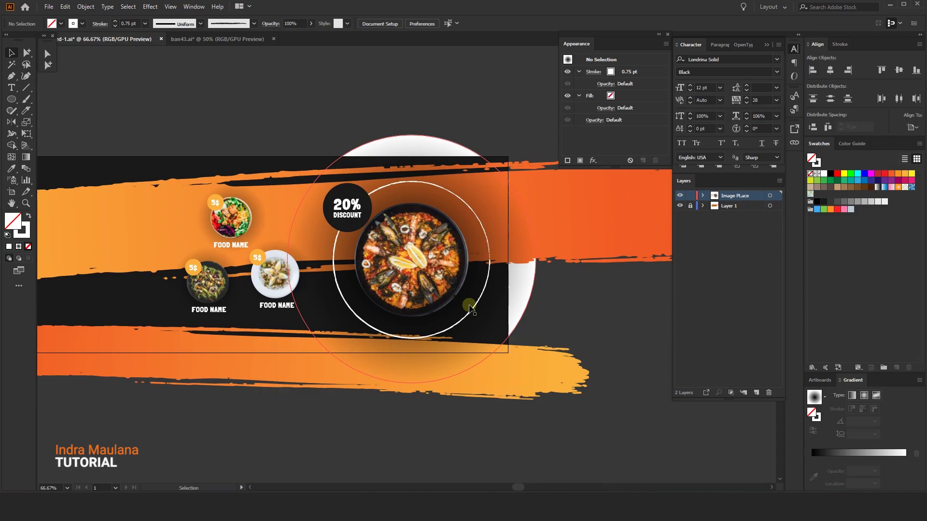
Outline the stroke of the white charcoal ring around the paella so it becomes a filled shape.
{"action": "left_click", "coordinate": [477, 306]}
{"action": "left_click", "coordinate": [339, 106]}
{"action": "left_click_drag", "start_coordinate": [336, 77], "coordinate": [461, 125]}
{"action": "left_click_drag", "start_coordinate": [385, 146], "coordinate": [368, 123]}
{"action": "left_click", "coordinate": [597, 263]}
{"action": "left_click", "coordinate": [86, 6]}
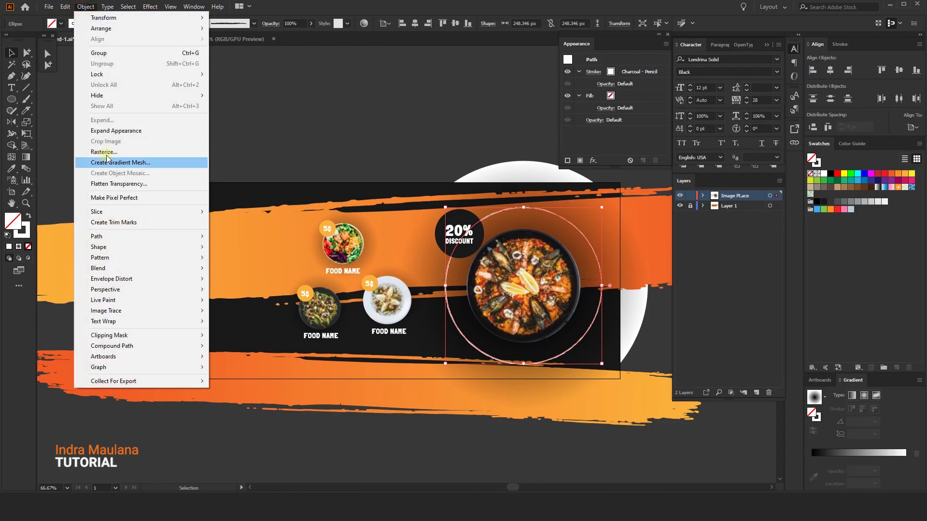
{"action": "mouse_move", "coordinate": [128, 236]}
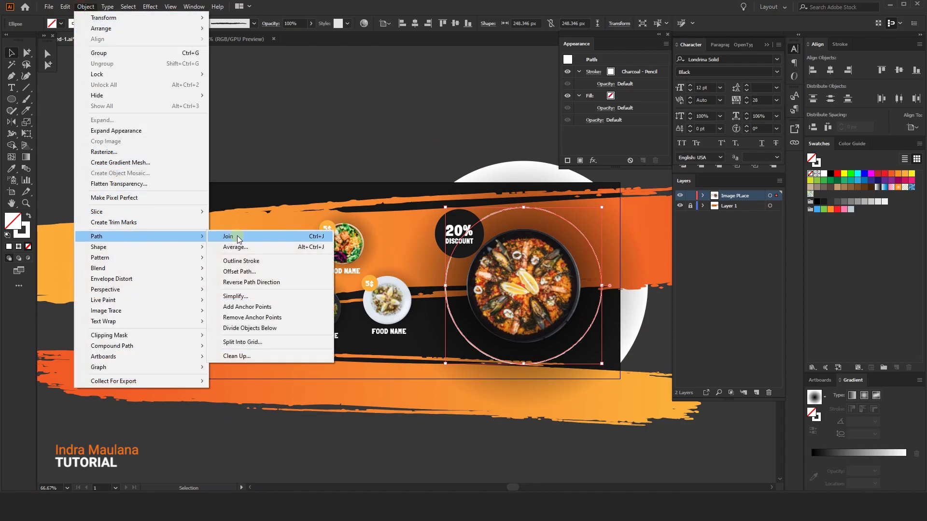
{"action": "left_click", "coordinate": [255, 262]}
{"action": "left_click_drag", "start_coordinate": [317, 79], "coordinate": [227, 45]}
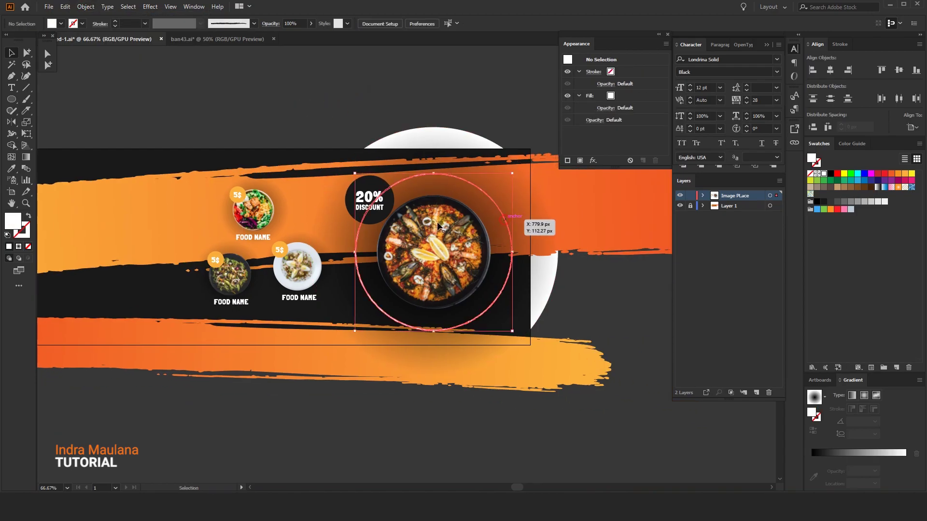
Erase a rectangular section from the lower-right part of the white ring with the Eraser, leaving it open beside the paella.
{"action": "left_click_drag", "start_coordinate": [26, 111], "coordinate": [63, 111]}
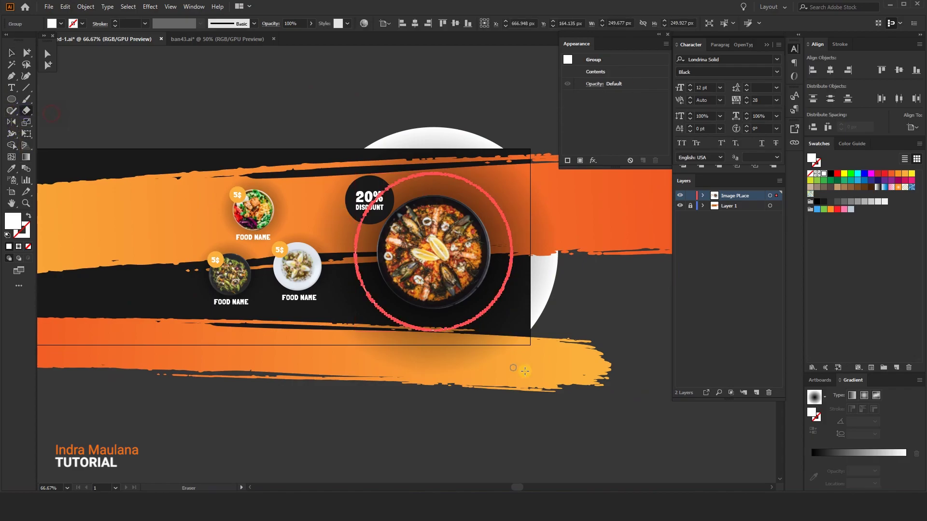
{"action": "mouse_move", "coordinate": [547, 339]}
{"action": "left_mouse_down"}
{"action": "mouse_move", "coordinate": [467, 306]}
{"action": "mouse_move", "coordinate": [438, 278]}
{"action": "left_mouse_up"}
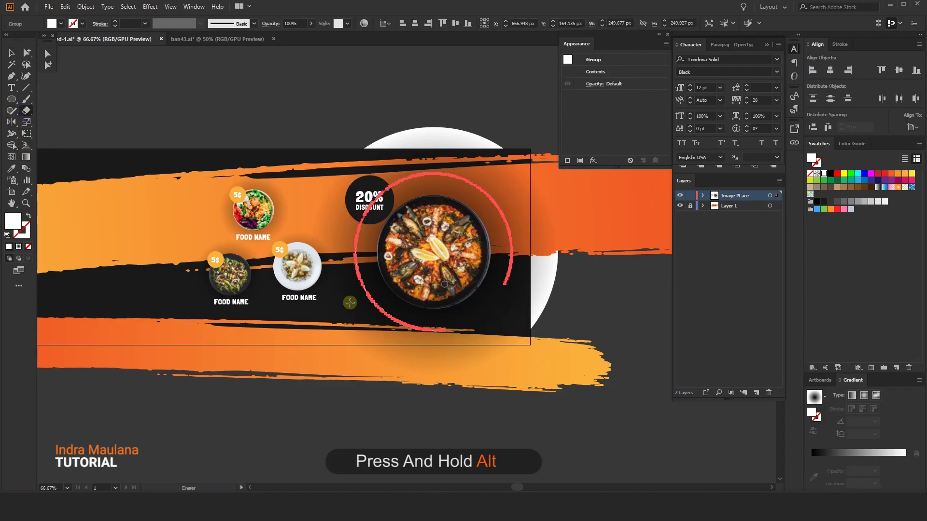
{"action": "left_click", "coordinate": [11, 53]}
{"action": "left_click", "coordinate": [256, 93]}
{"action": "scroll", "coordinate": [256, 128], "scroll_direction": "up", "scroll_amount": 3}
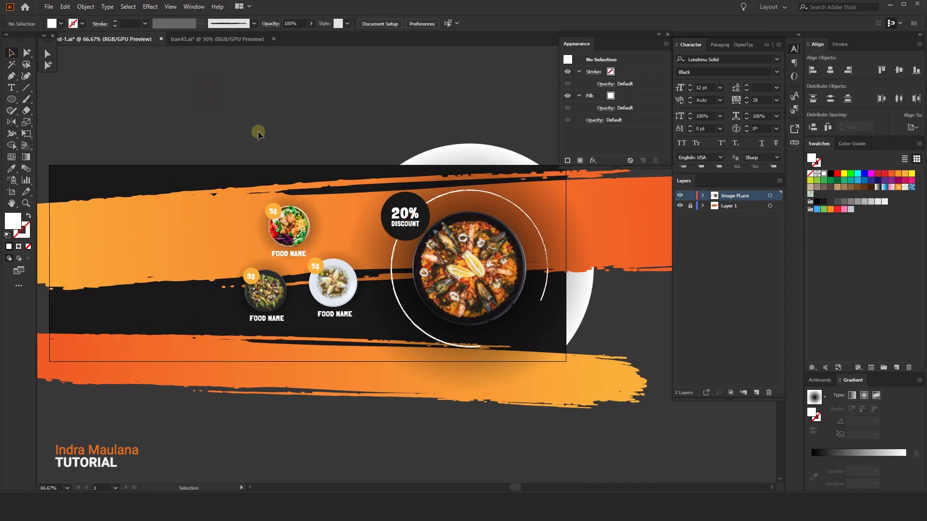
{"action": "scroll", "coordinate": [257, 128], "scroll_direction": "left", "scroll_amount": 3}
Lock the Image PLace layer and add a new layer named Text above it.
{"action": "left_click_drag", "start_coordinate": [690, 196], "coordinate": [690, 206]}
{"action": "left_click", "coordinate": [756, 393]}
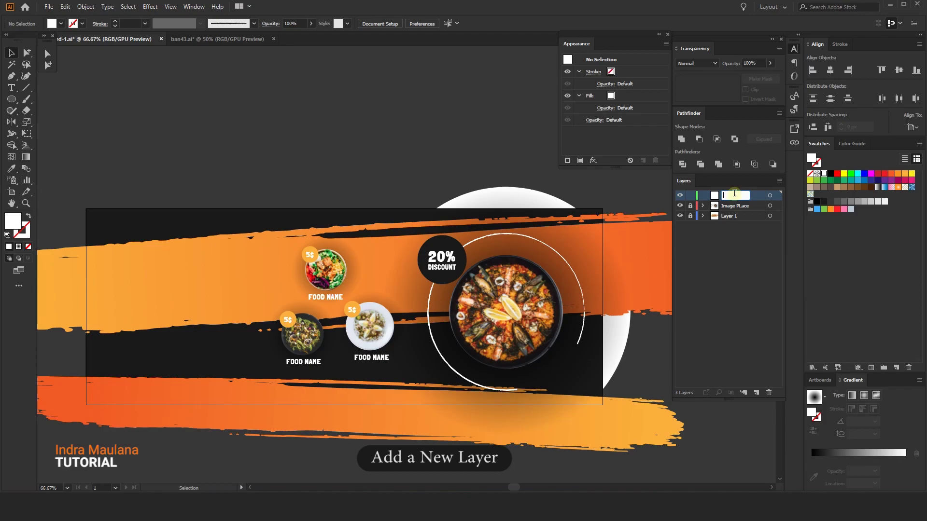
{"action": "type", "text": "ext"}
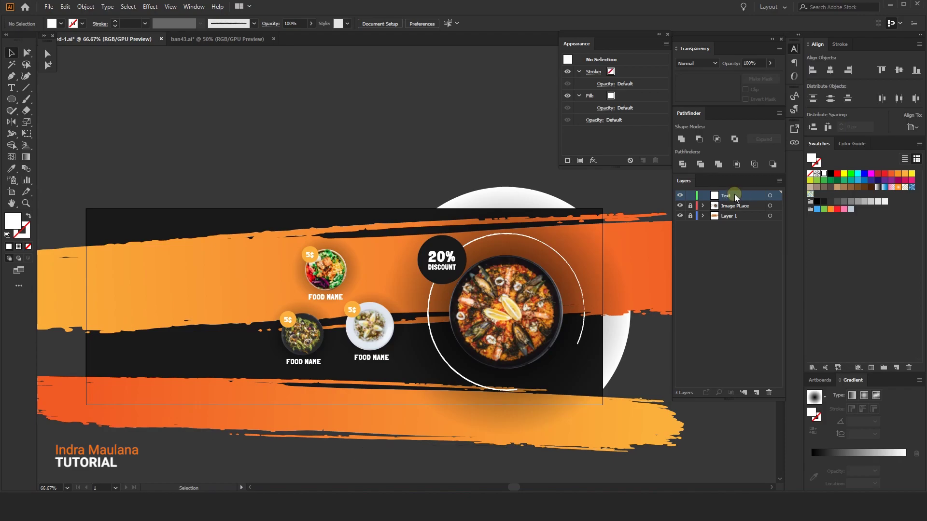
Add the text SPECIAL MENU on the upper orange stroke, in the empty area beside the small dishes.
{"action": "left_click_drag", "start_coordinate": [281, 171], "coordinate": [303, 169]}
{"action": "scroll", "coordinate": [302, 171], "scroll_direction": "down", "scroll_amount": 1}
{"action": "left_click_drag", "start_coordinate": [304, 138], "coordinate": [326, 164]}
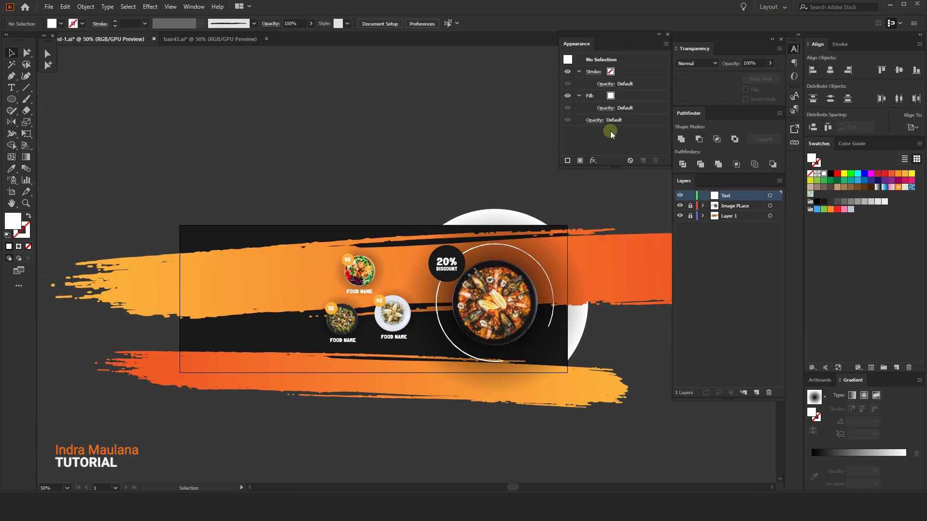
{"action": "scroll", "coordinate": [126, 226], "scroll_direction": "up", "scroll_amount": 2}
{"action": "key", "text": "t"}
{"action": "left_click", "coordinate": [326, 325]}
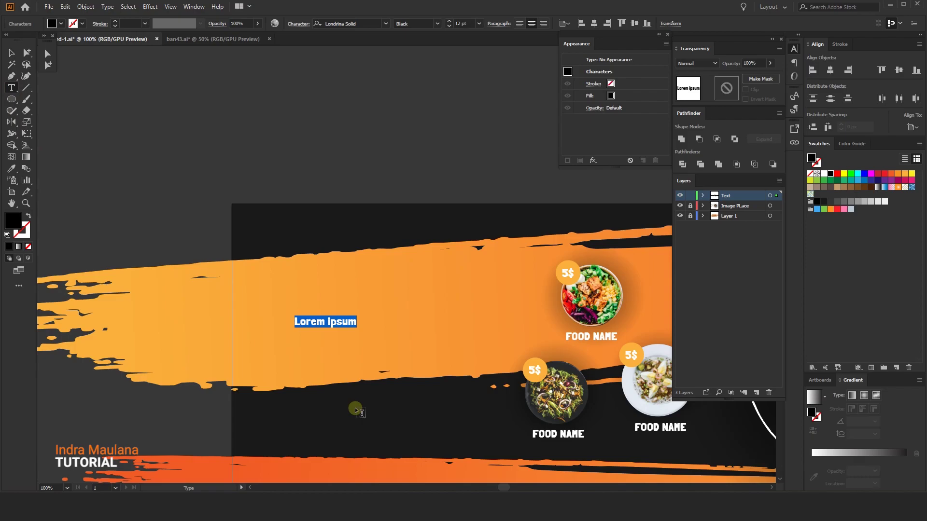
{"action": "type", "text": "SPECIAL MENU"}
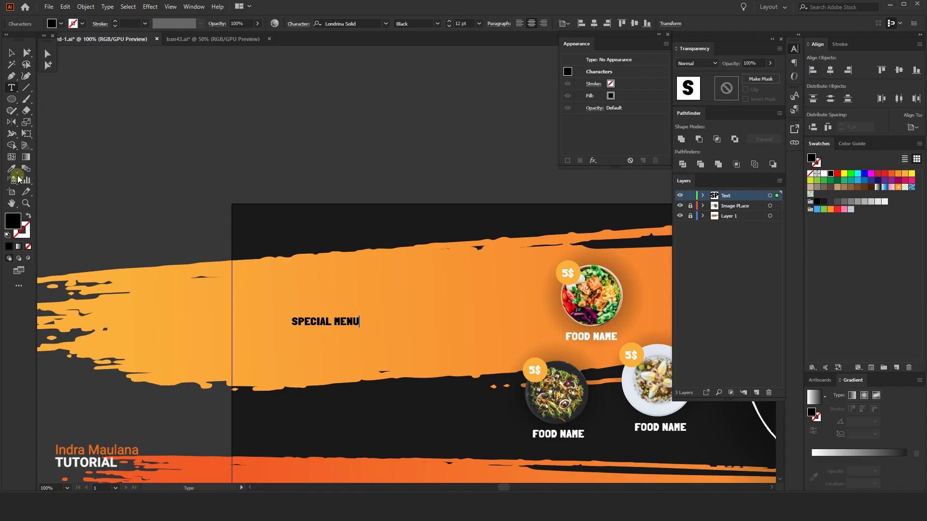
{"action": "left_click", "coordinate": [13, 51]}
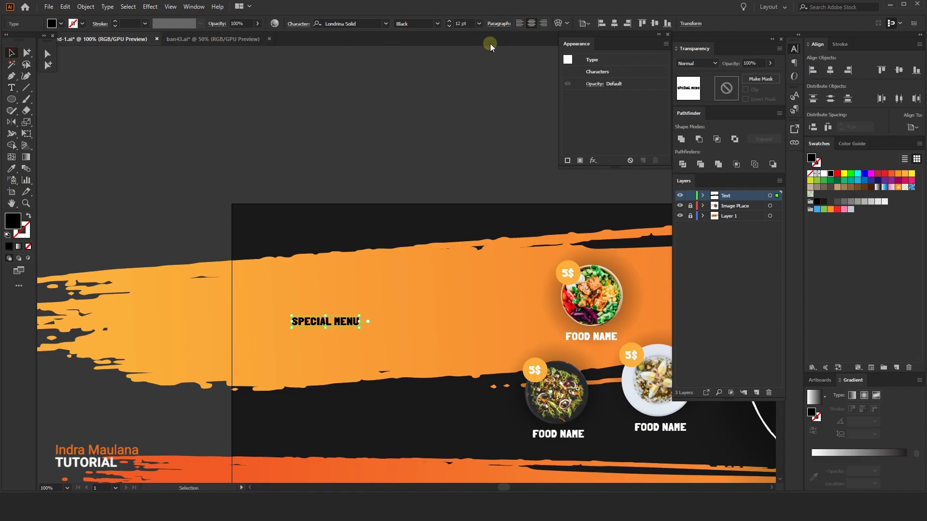
Left-align the SPECIAL MENU text, enlarge it to about 32 pt and fill it with white.
{"action": "left_click", "coordinate": [522, 24]}
{"action": "left_click_drag", "start_coordinate": [395, 319], "coordinate": [449, 306]}
{"action": "left_click", "coordinate": [824, 175]}
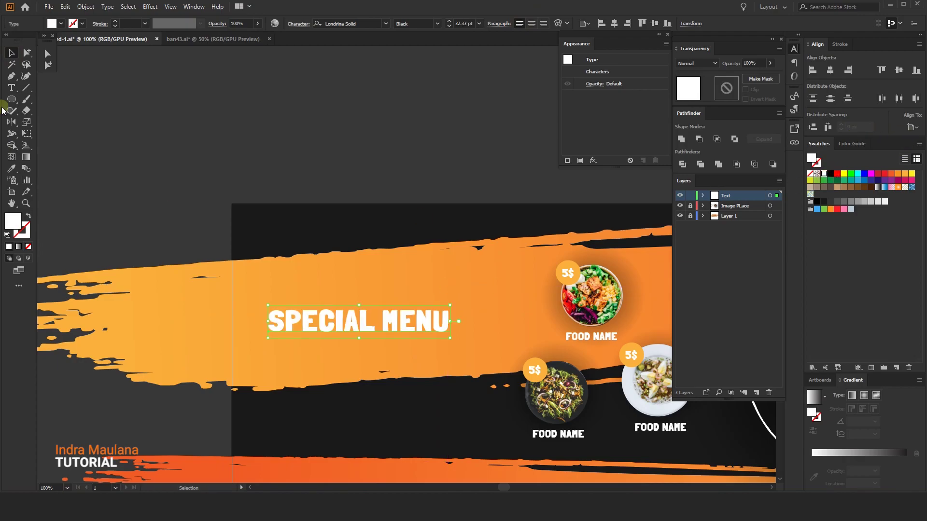
Shear the SPECIAL MENU text vertically so it slants upward along the orange stroke.
{"action": "left_click_drag", "start_coordinate": [28, 129], "coordinate": [52, 136]}
{"action": "left_click_drag", "start_coordinate": [442, 319], "coordinate": [443, 294]}
{"action": "left_click", "coordinate": [11, 53]}
{"action": "left_click", "coordinate": [319, 184]}
Enlarge the slanted SPECIAL MENU heading to fill more of the orange stroke beside the small dishes.
{"action": "left_click_drag", "start_coordinate": [319, 185], "coordinate": [231, 110]}
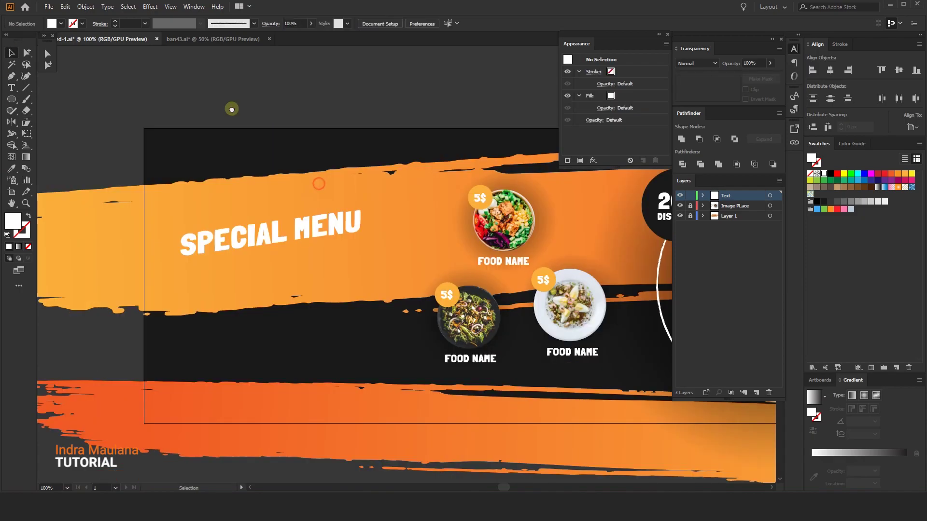
{"action": "left_click", "coordinate": [278, 212]}
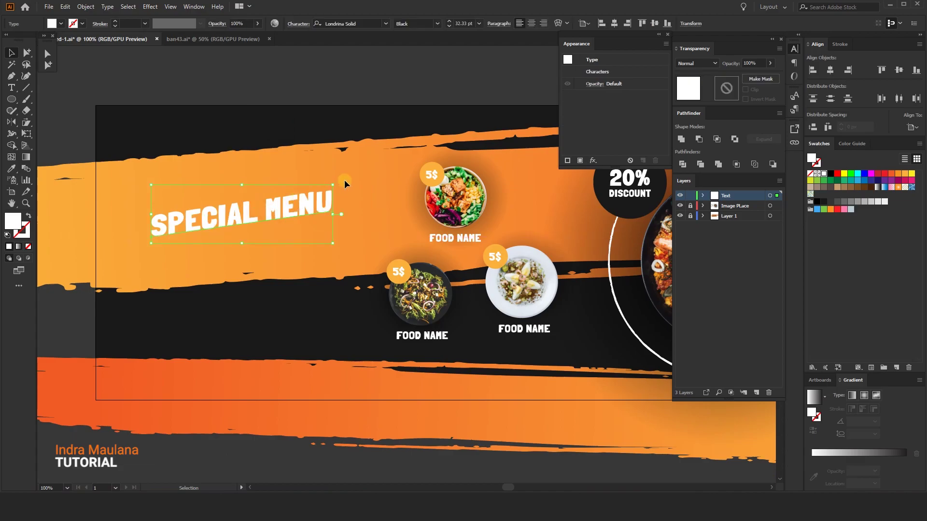
{"action": "mouse_move", "coordinate": [336, 184]}
{"action": "left_mouse_down"}
{"action": "mouse_move", "coordinate": [393, 161]}
{"action": "mouse_move", "coordinate": [367, 170]}
{"action": "mouse_move", "coordinate": [339, 198]}
{"action": "left_mouse_up"}
{"action": "left_click_drag", "start_coordinate": [304, 141], "coordinate": [340, 273]}
Place a smaller copy of the heading above it at about 15.9 pt and change its wording to YOUR TEXT HERE.
{"action": "left_click_drag", "start_coordinate": [428, 248], "coordinate": [328, 293]}
{"action": "double_click", "coordinate": [328, 290]}
{"action": "key", "text": "ctrl+a"}
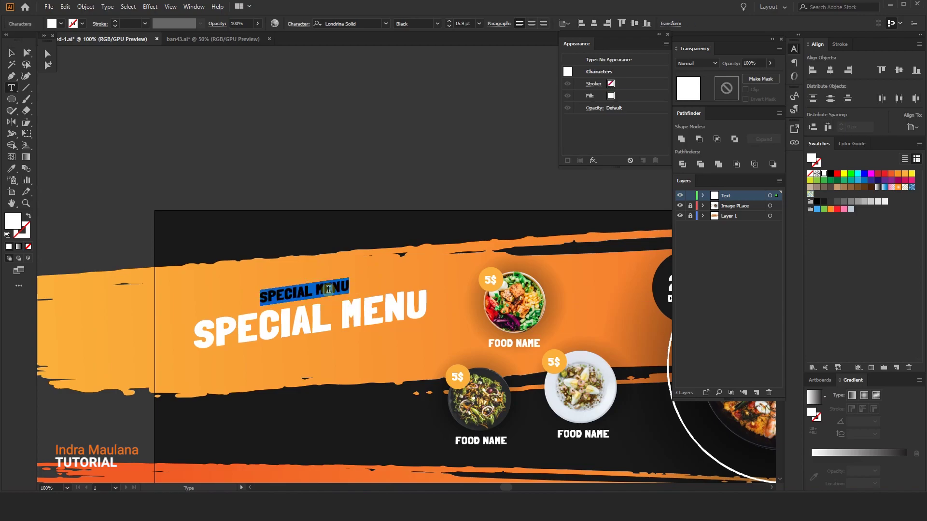
{"action": "type", "text": "your text he"}
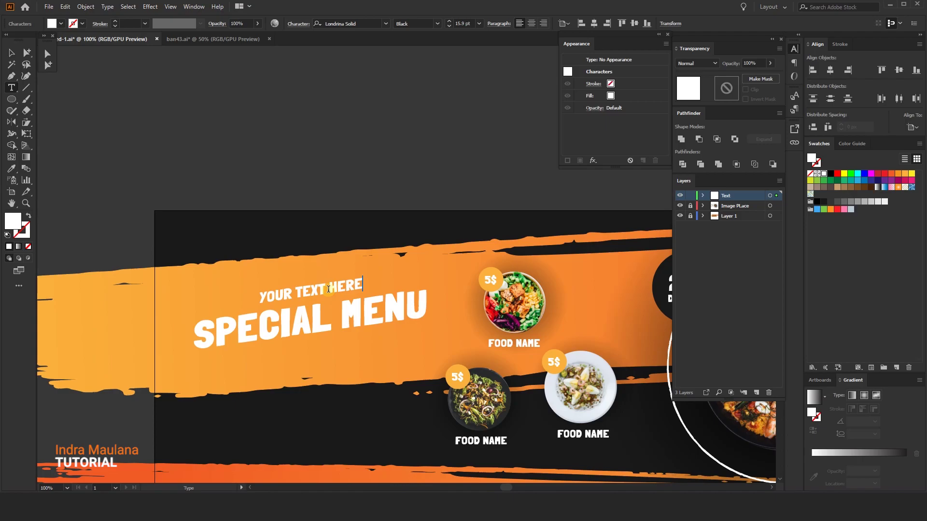
{"action": "type", "text": "re"}
{"action": "left_click", "coordinate": [12, 52]}
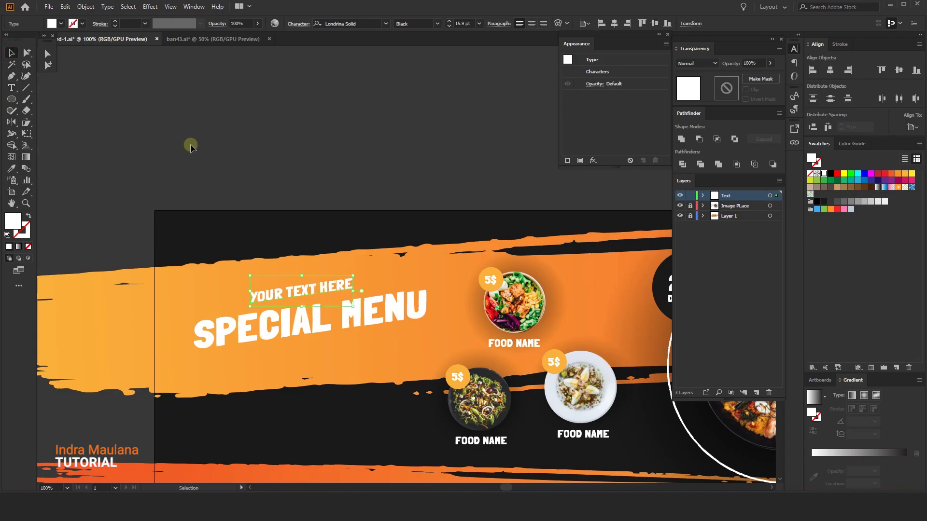
Switch the YOUR TEXT HERE line from the Black style to a lighter Londrina Solid weight.
{"action": "left_click_drag", "start_coordinate": [295, 219], "coordinate": [294, 137]}
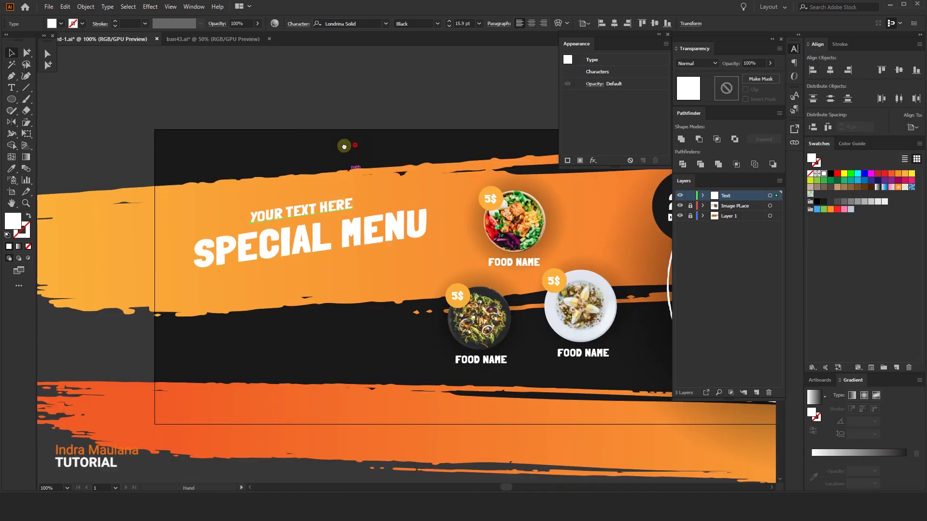
{"action": "left_click_drag", "start_coordinate": [355, 144], "coordinate": [325, 151]}
{"action": "left_click", "coordinate": [351, 24]}
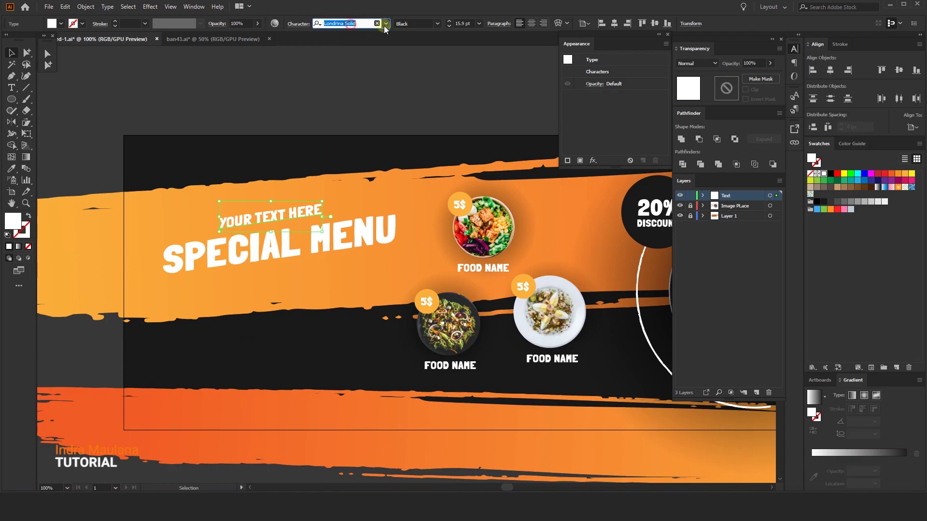
{"action": "left_click", "coordinate": [437, 23]}
{"action": "left_click", "coordinate": [420, 56]}
{"action": "key", "text": "space"}
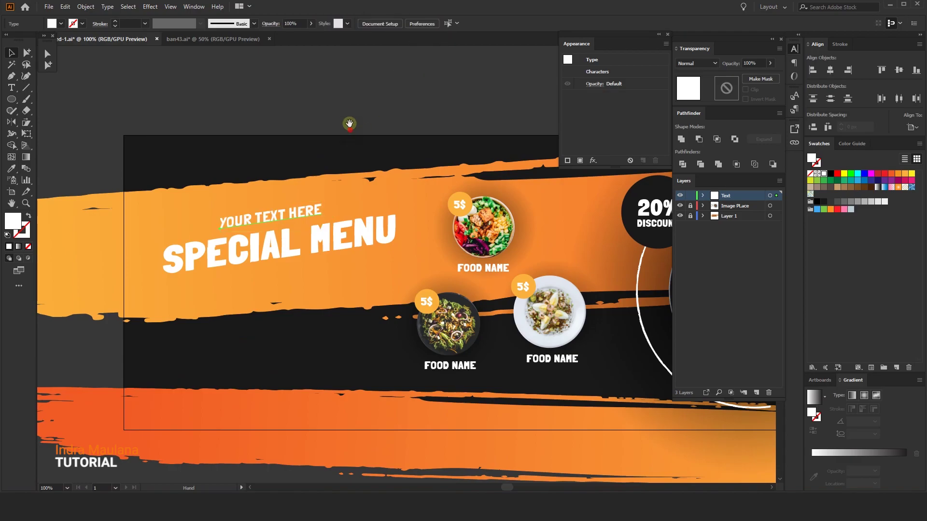
{"action": "left_click", "coordinate": [324, 145]}
Select both heading lines, then reposition and slightly enlarge them together on the orange stroke.
{"action": "scroll", "coordinate": [323, 145], "scroll_direction": "down", "scroll_amount": 2}
{"action": "left_click_drag", "start_coordinate": [324, 145], "coordinate": [305, 153]}
{"action": "left_click", "coordinate": [308, 198]}
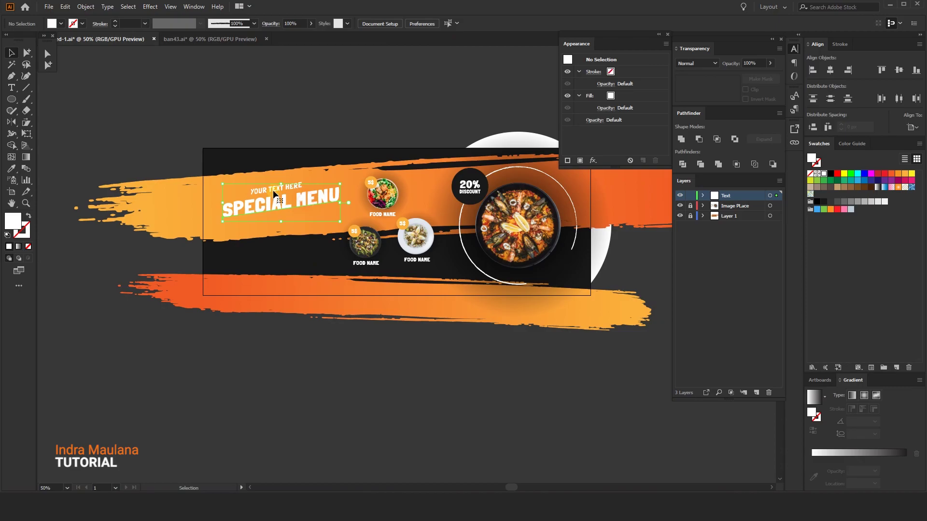
{"action": "scroll", "coordinate": [281, 184], "scroll_direction": "up", "scroll_amount": 1}
{"action": "left_click_drag", "start_coordinate": [303, 218], "coordinate": [305, 220]}
{"action": "left_click_drag", "start_coordinate": [359, 235], "coordinate": [371, 239]}
{"action": "left_click_drag", "start_coordinate": [341, 204], "coordinate": [341, 209]}
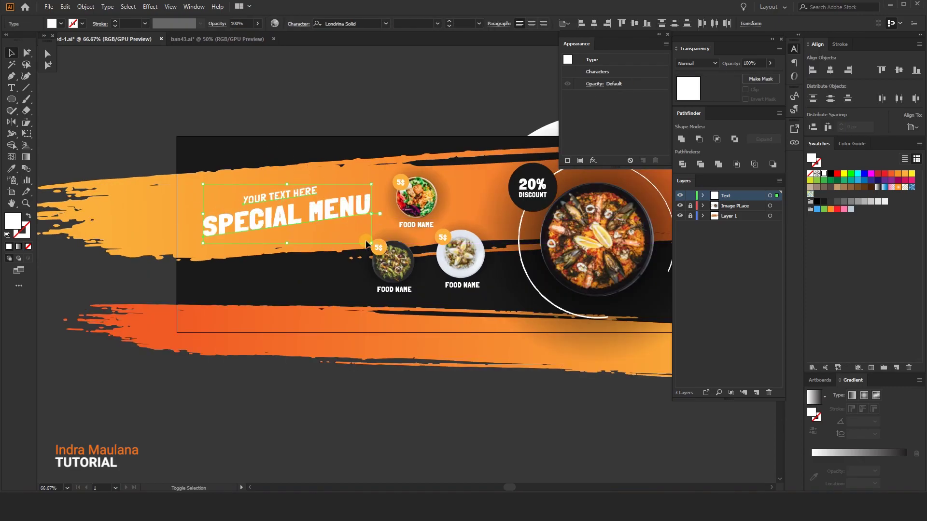
{"action": "left_click_drag", "start_coordinate": [371, 243], "coordinate": [374, 245]}
{"action": "left_click", "coordinate": [291, 124]}
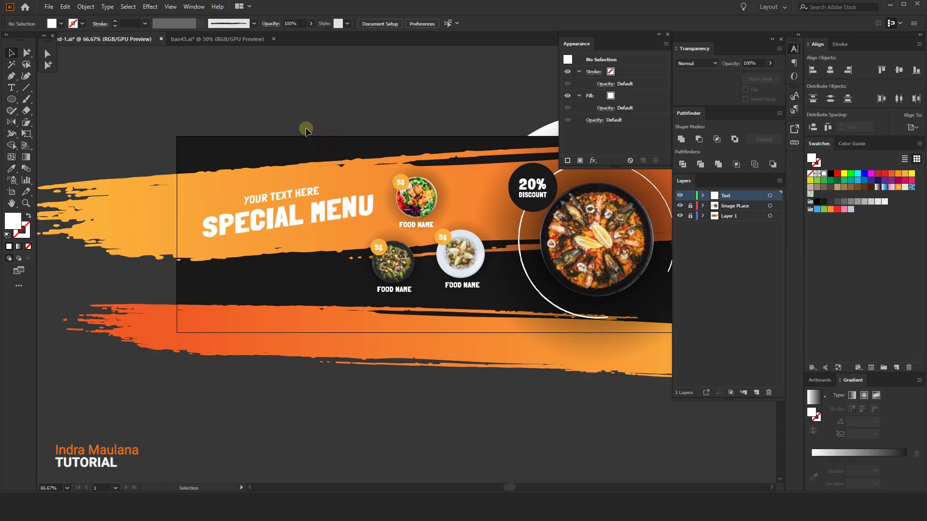
Copy the FOOD RESTAURANT logo, lorem ipsum text, ORDER NOW elements and contact details from ban43.ai and paste them into the banner document.
{"action": "left_click_drag", "start_coordinate": [312, 120], "coordinate": [283, 105]}
{"action": "scroll", "coordinate": [284, 109], "scroll_direction": "up", "scroll_amount": 2}
{"action": "scroll", "coordinate": [284, 111], "scroll_direction": "down", "scroll_amount": 1}
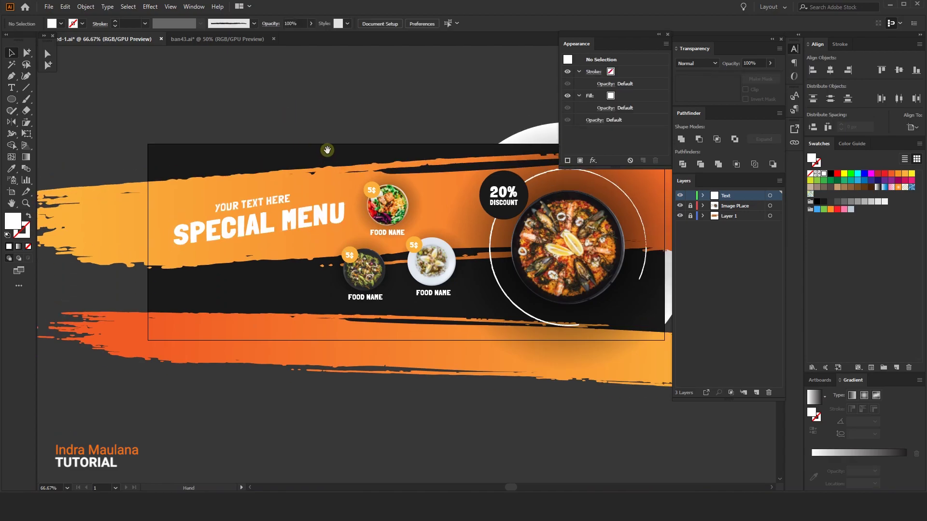
{"action": "left_click_drag", "start_coordinate": [325, 145], "coordinate": [304, 145]}
{"action": "scroll", "coordinate": [304, 145], "scroll_direction": "up", "scroll_amount": 1}
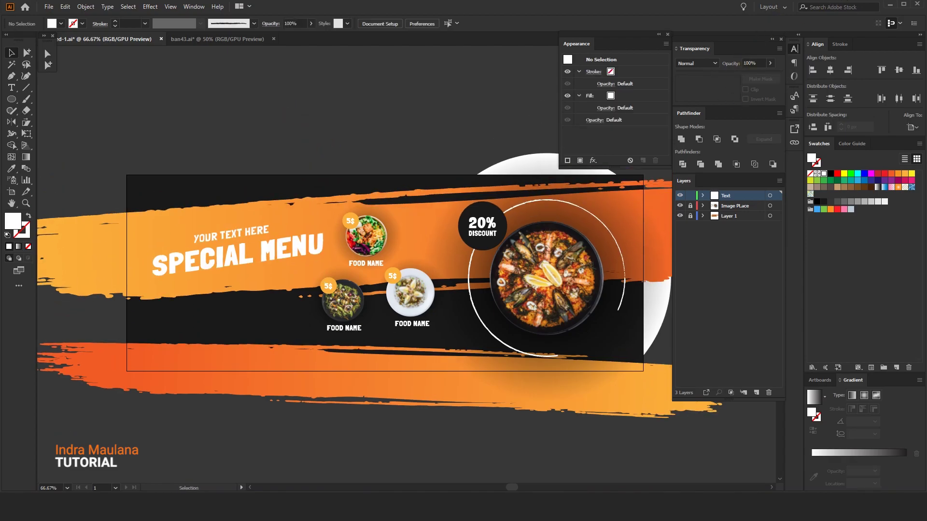
{"action": "left_click", "coordinate": [227, 39]}
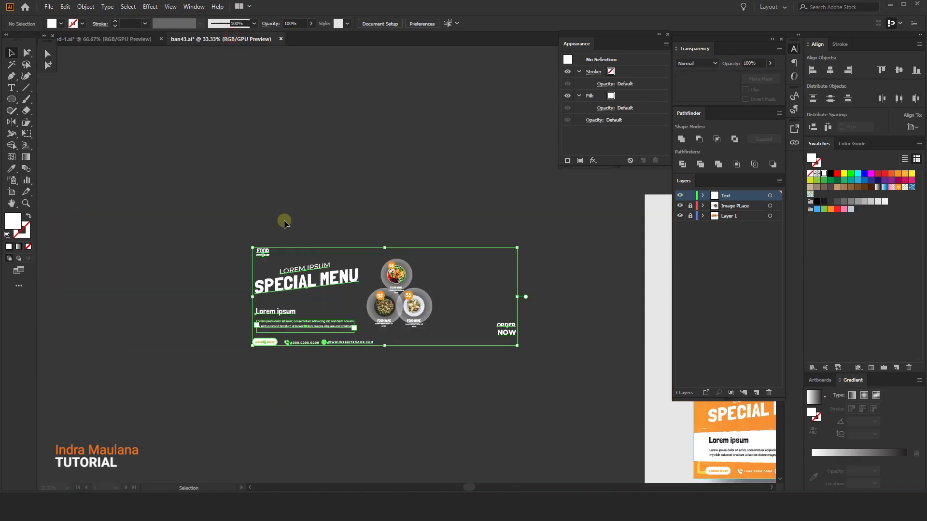
{"action": "left_click", "coordinate": [146, 38]}
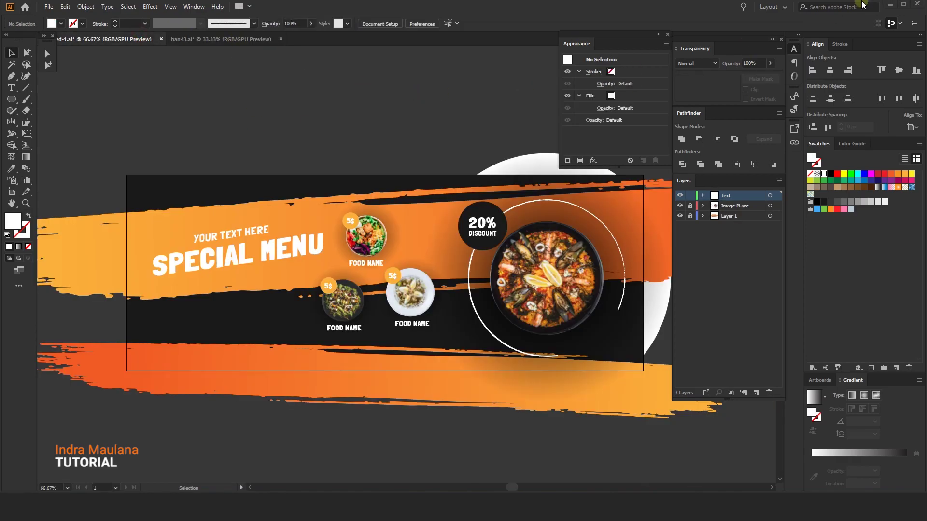
{"action": "key", "text": "ctrl+alt+shift+v"}
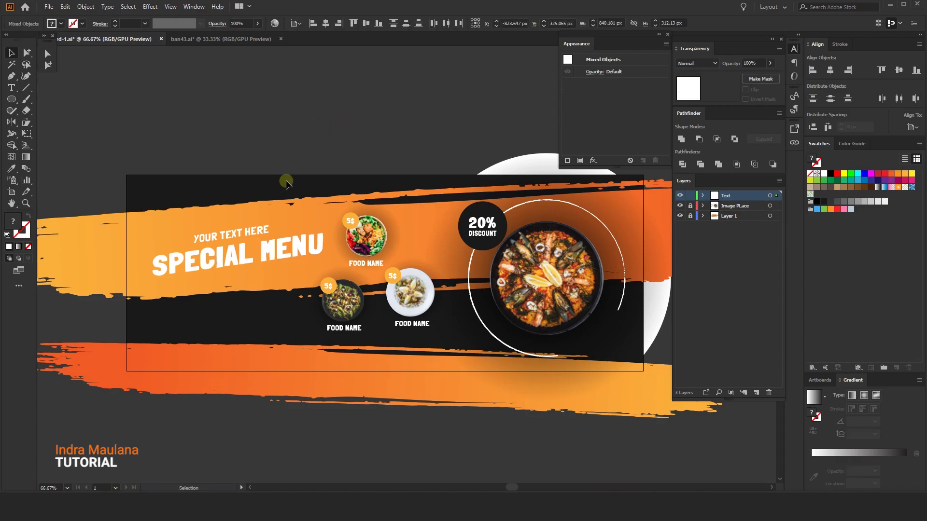
Move the pasted logo, texts and contact details onto the banner artboard.
{"action": "scroll", "coordinate": [286, 180], "scroll_direction": "down", "scroll_amount": 3}
{"action": "left_click_drag", "start_coordinate": [325, 164], "coordinate": [400, 243]}
{"action": "left_click_drag", "start_coordinate": [80, 367], "coordinate": [378, 333]}
{"action": "scroll", "coordinate": [338, 338], "scroll_direction": "up", "scroll_amount": 2}
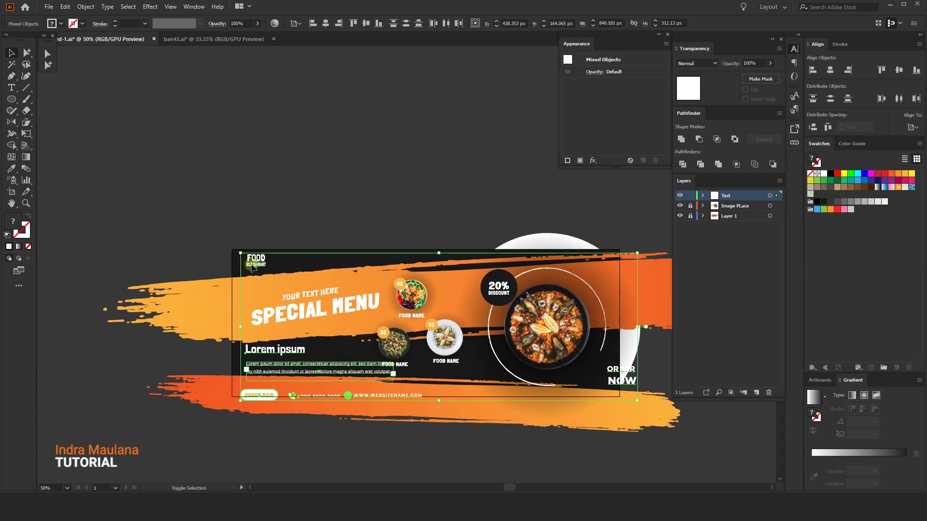
Nudge the pasted elements 4 px left and 8 px down, then deselect them.
{"action": "key", "text": "shift+Left"}
{"action": "key", "text": "Down"}
{"action": "key", "text": "Down"}
{"action": "key", "text": "Down"}
{"action": "key", "text": "Down"}
{"action": "key", "text": "Right"}
{"action": "key", "text": "Right"}
{"action": "key", "text": "Right"}
{"action": "key", "text": "Right"}
{"action": "key", "text": "Right"}
{"action": "key", "text": "Right"}
{"action": "key", "text": "Right"}
{"action": "key", "text": "Right"}
{"action": "key", "text": "Right"}
{"action": "key", "text": "Down"}
{"action": "key", "text": "Down"}
{"action": "key", "text": "Down"}
{"action": "key", "text": "Down"}
{"action": "key", "text": "Down"}
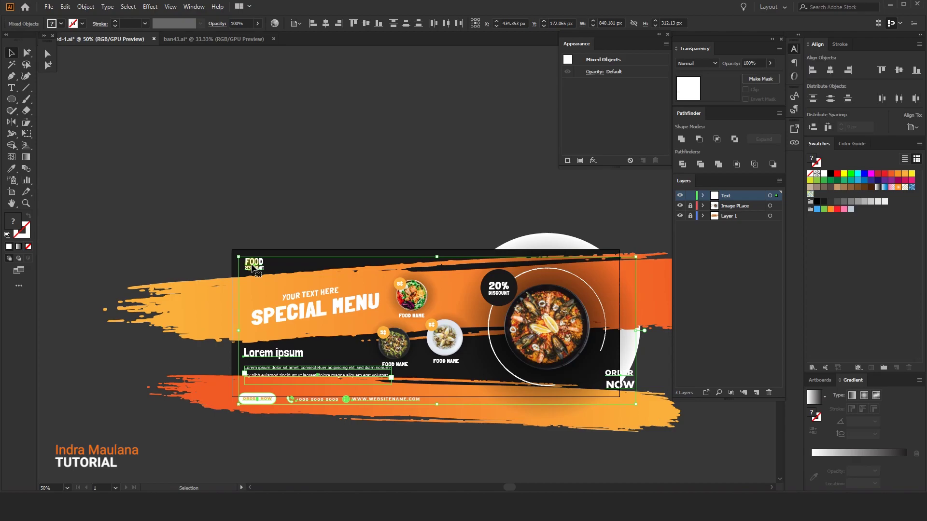
{"action": "left_click", "coordinate": [241, 262]}
{"action": "scroll", "coordinate": [357, 396], "scroll_direction": "up", "scroll_amount": 2}
{"action": "scroll", "coordinate": [372, 395], "scroll_direction": "down", "scroll_amount": 2}
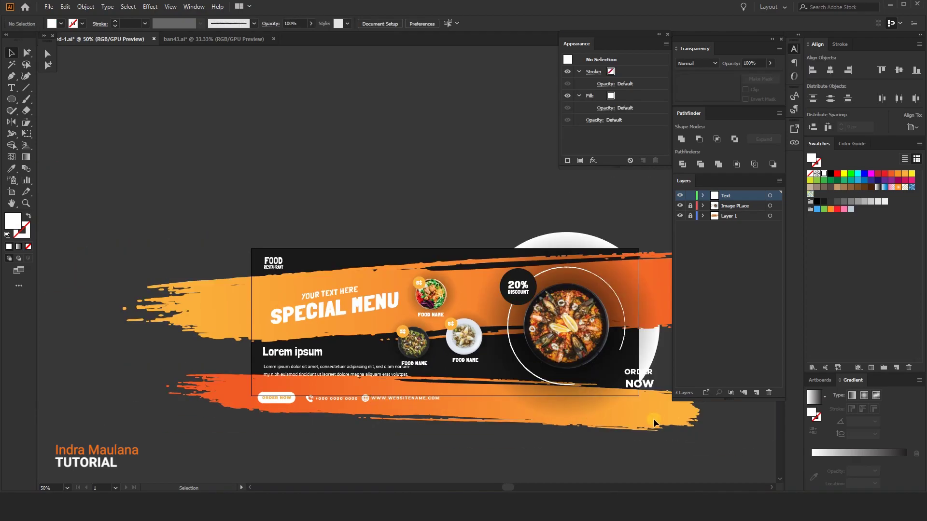
Rearrange the pasted elements inside the artboard, shifting the large ORDER NOW text left and raising the contact row above the lower edge.
{"action": "left_click_drag", "start_coordinate": [488, 363], "coordinate": [195, 231]}
{"action": "left_click_drag", "start_coordinate": [661, 387], "coordinate": [542, 386]}
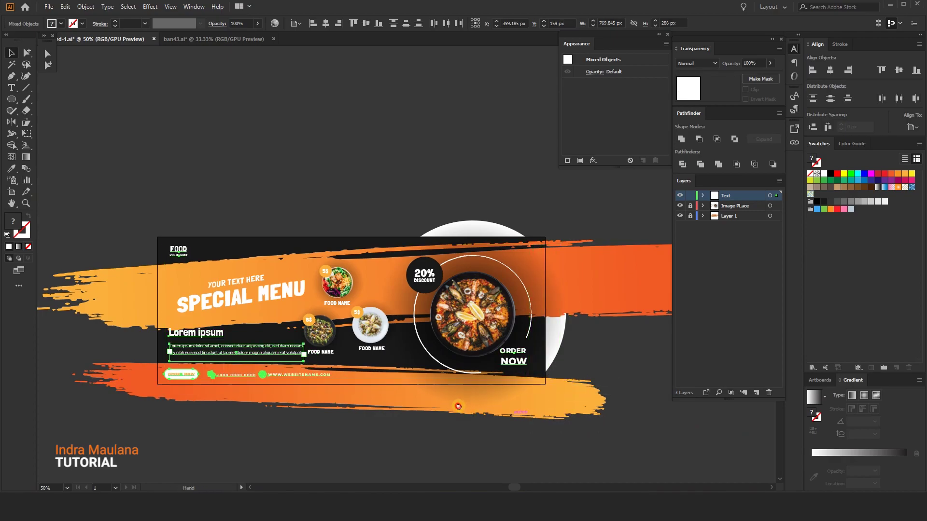
{"action": "left_click_drag", "start_coordinate": [455, 407], "coordinate": [465, 408]}
Nudge the selected logo, texts and contact details 10 px to the right, then deselect them.
{"action": "key", "text": "Right"}
{"action": "key", "text": "Right"}
{"action": "key", "text": "Right"}
{"action": "key", "text": "Right"}
{"action": "key", "text": "Right"}
{"action": "key", "text": "Right"}
{"action": "key", "text": "Right"}
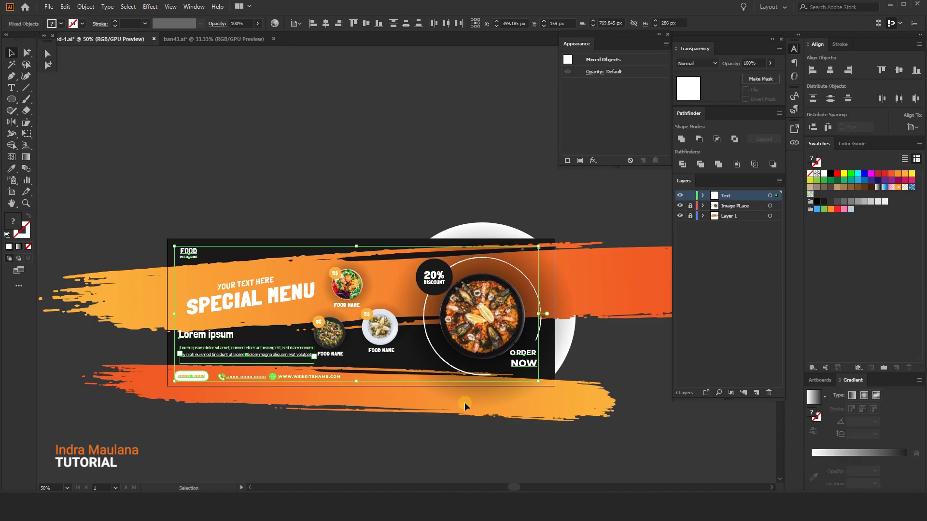
{"action": "key", "text": "Right"}
{"action": "key", "text": "Right"}
{"action": "key", "text": "Right"}
{"action": "key", "text": "Right"}
{"action": "key", "text": "Right"}
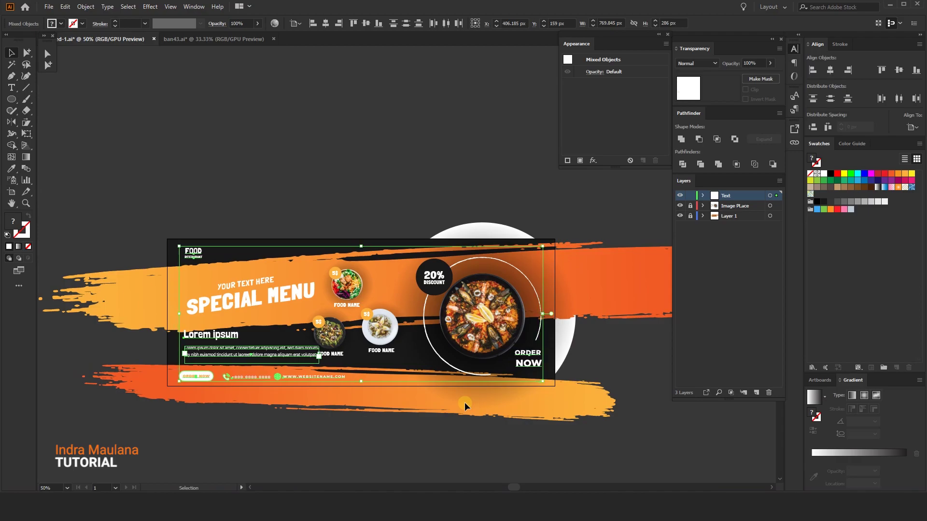
{"action": "key", "text": "Left"}
{"action": "key", "text": "Left"}
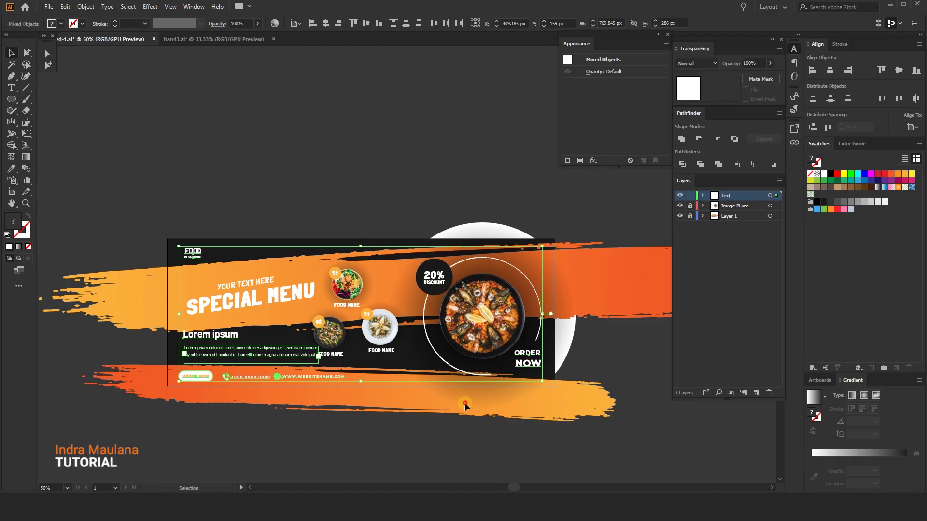
{"action": "left_click", "coordinate": [465, 402]}
Narrow the lorem ipsum paragraph's text box so its right edge clears the dish beside it.
{"action": "left_click", "coordinate": [320, 357]}
{"action": "left_click_drag", "start_coordinate": [319, 356], "coordinate": [300, 356]}
{"action": "left_click", "coordinate": [311, 410]}
{"action": "left_click_drag", "start_coordinate": [358, 427], "coordinate": [339, 424]}
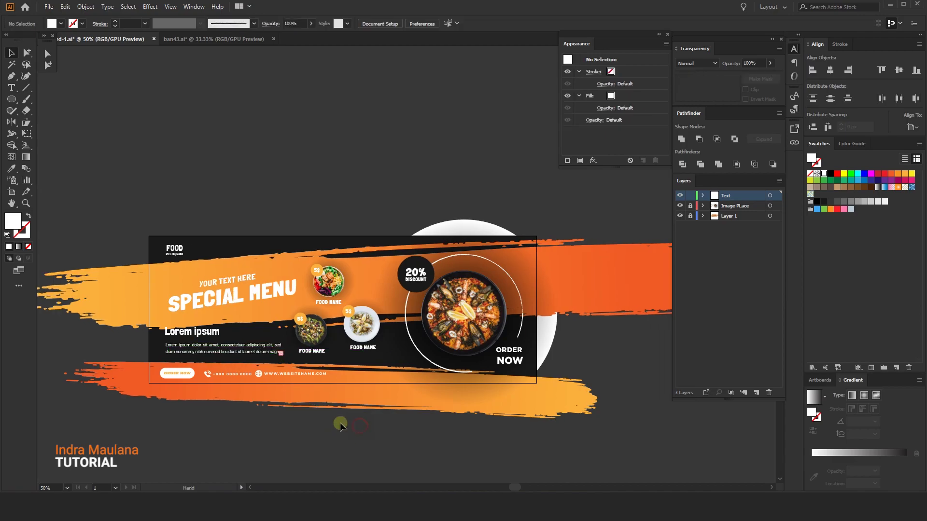
Nudge the slanted YOUR TEXT HERE and SPECIAL MENU heading slightly upward, then clear the selection.
{"action": "left_click", "coordinate": [209, 299]}
{"action": "left_click_drag", "start_coordinate": [260, 244], "coordinate": [251, 297]}
{"action": "key", "text": "shift+Up"}
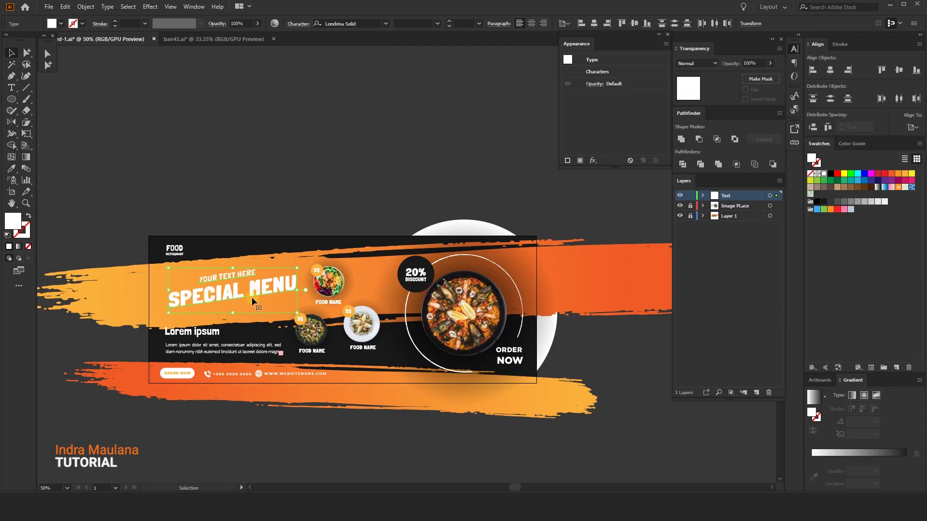
{"action": "left_click", "coordinate": [318, 381]}
{"action": "left_click_drag", "start_coordinate": [330, 387], "coordinate": [336, 397]}
{"action": "left_click_drag", "start_coordinate": [163, 250], "coordinate": [208, 276]}
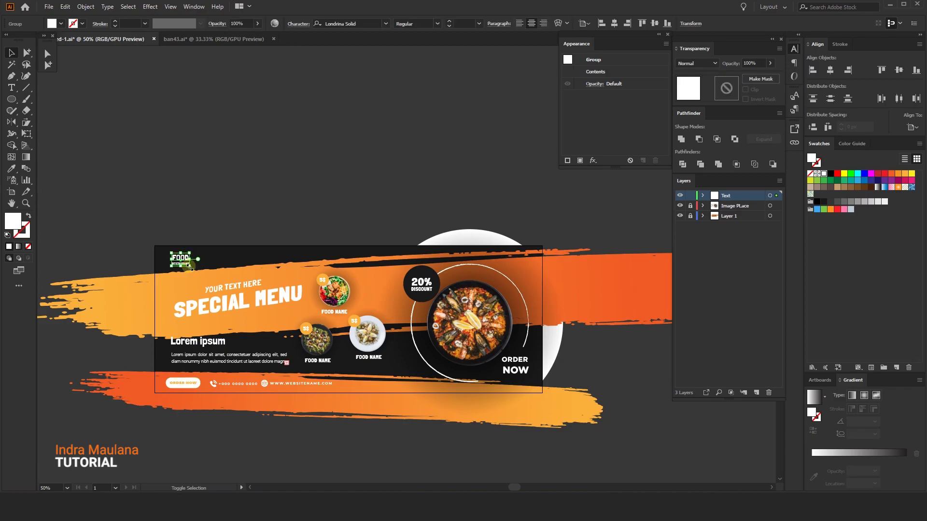
{"action": "left_click", "coordinate": [288, 189]}
Lock the Text layer and unlock Layer 1 for editing.
{"action": "left_click_drag", "start_coordinate": [324, 200], "coordinate": [314, 183]}
{"action": "scroll", "coordinate": [357, 155], "scroll_direction": "down", "scroll_amount": 2}
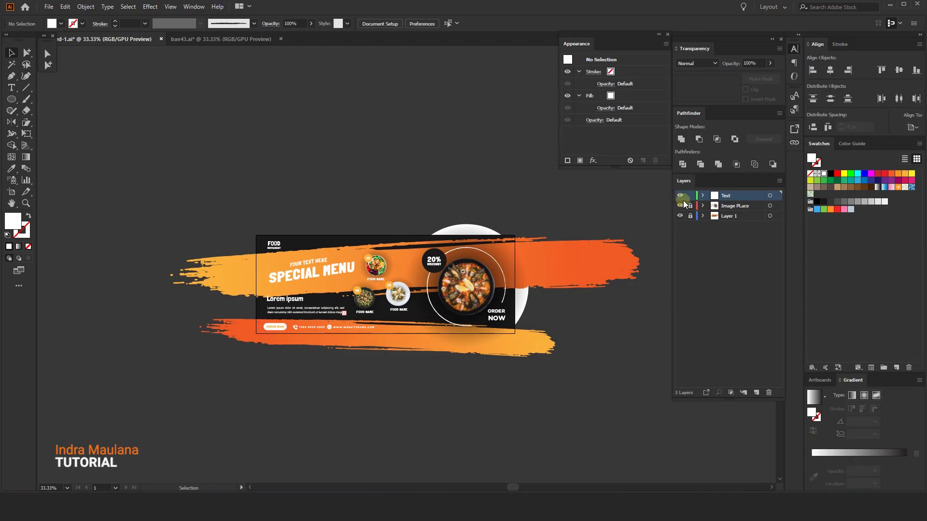
{"action": "left_click", "coordinate": [693, 216]}
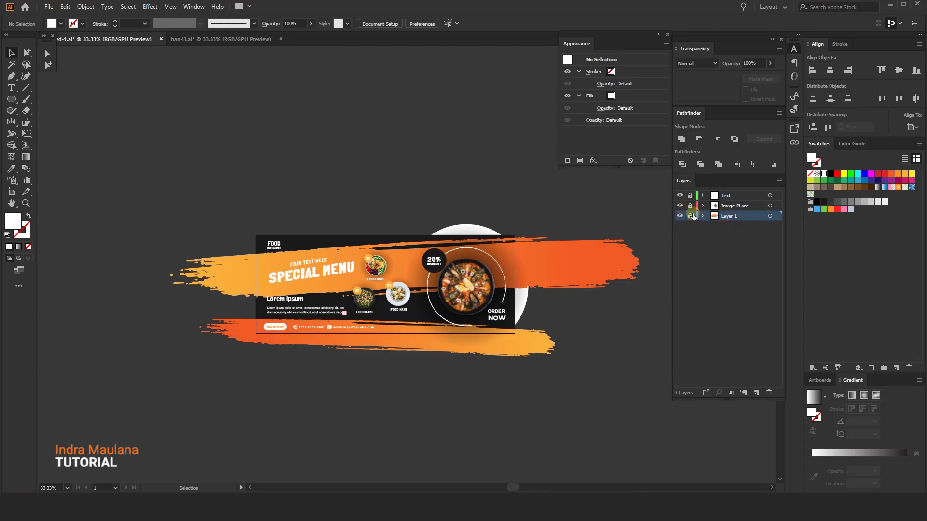
Create an 820 × 312 px white rectangle on Layer 1 and center it horizontally and vertically on the artboard.
{"action": "scroll", "coordinate": [396, 196], "scroll_direction": "up", "scroll_amount": 1}
{"action": "left_click_drag", "start_coordinate": [12, 102], "coordinate": [39, 100]}
{"action": "left_click", "coordinate": [335, 236]}
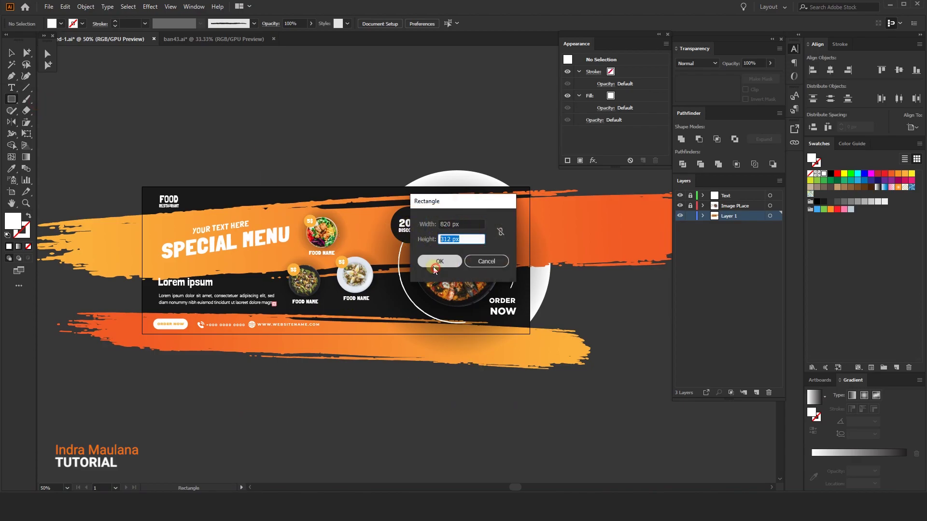
{"action": "left_click", "coordinate": [439, 261]}
{"action": "left_click", "coordinate": [11, 52]}
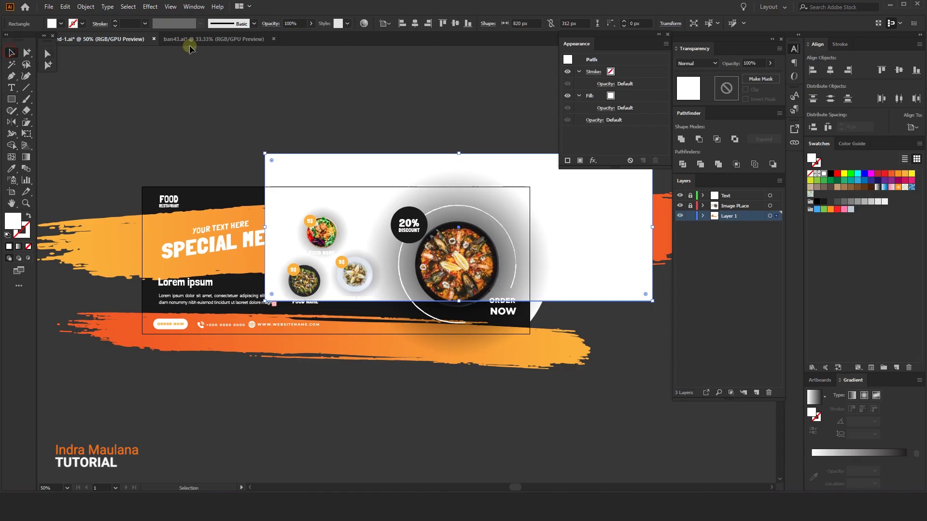
{"action": "left_click", "coordinate": [414, 23]}
{"action": "left_click", "coordinate": [456, 23]}
Shrink the white rectangle about its center to 794 × 292 px, leaving a thin margin inside the artboard.
{"action": "left_click_drag", "start_coordinate": [307, 109], "coordinate": [326, 116]}
{"action": "left_click_drag", "start_coordinate": [546, 195], "coordinate": [546, 197]}
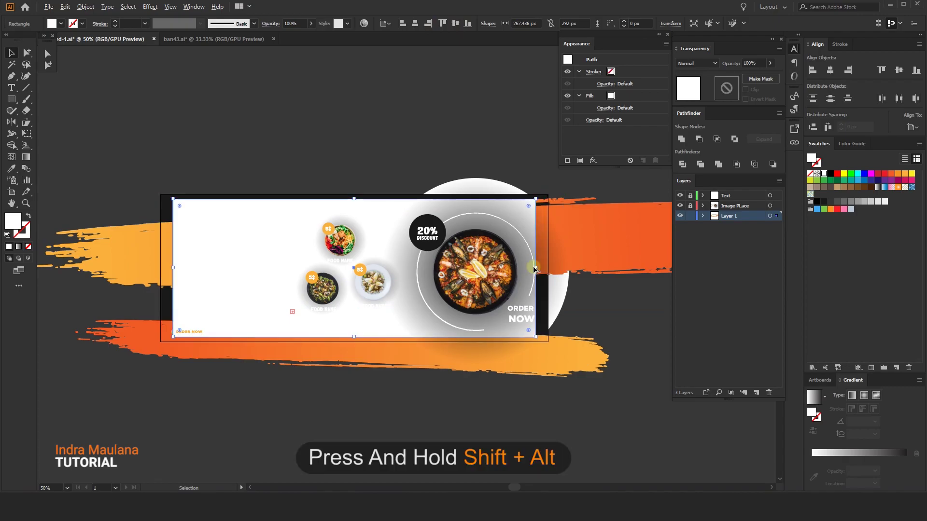
{"action": "scroll", "coordinate": [533, 265], "scroll_direction": "up", "scroll_amount": 2}
{"action": "left_click_drag", "start_coordinate": [540, 269], "coordinate": [551, 270]}
{"action": "scroll", "coordinate": [389, 304], "scroll_direction": "down", "scroll_amount": 2}
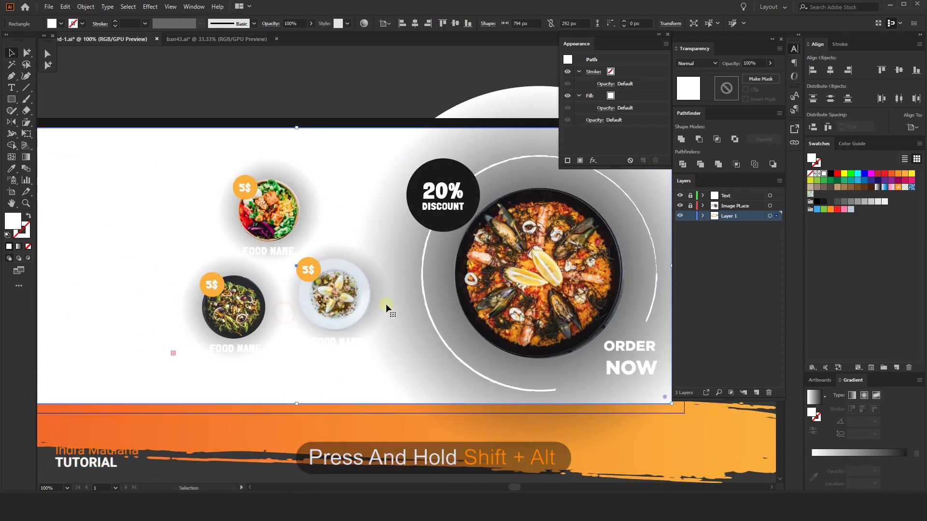
{"action": "scroll", "coordinate": [295, 149], "scroll_direction": "up", "scroll_amount": 1}
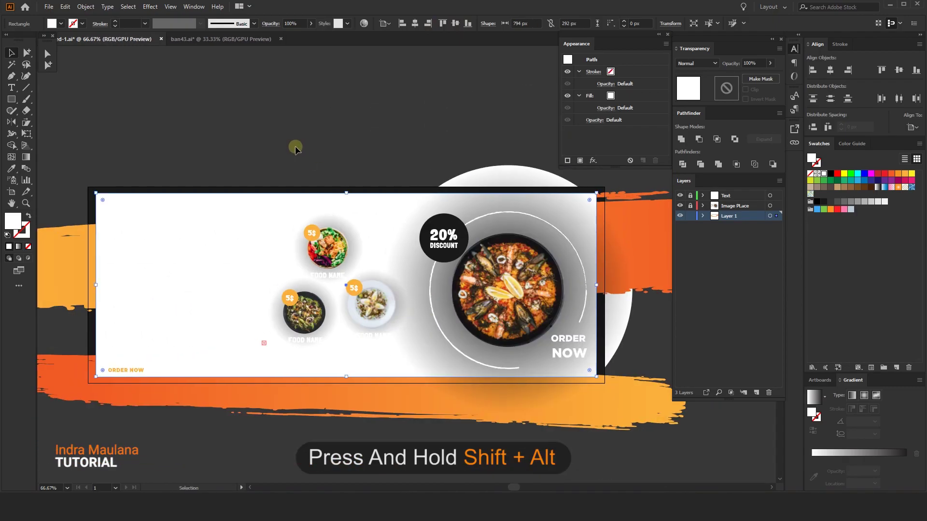
Swap the rectangle's white fill to its stroke and apply the Charcoal - Pencil brush to it.
{"action": "left_click", "coordinate": [30, 215]}
{"action": "left_click", "coordinate": [115, 22]}
{"action": "left_click", "coordinate": [115, 21]}
{"action": "left_click", "coordinate": [115, 25]}
{"action": "left_click", "coordinate": [254, 24]}
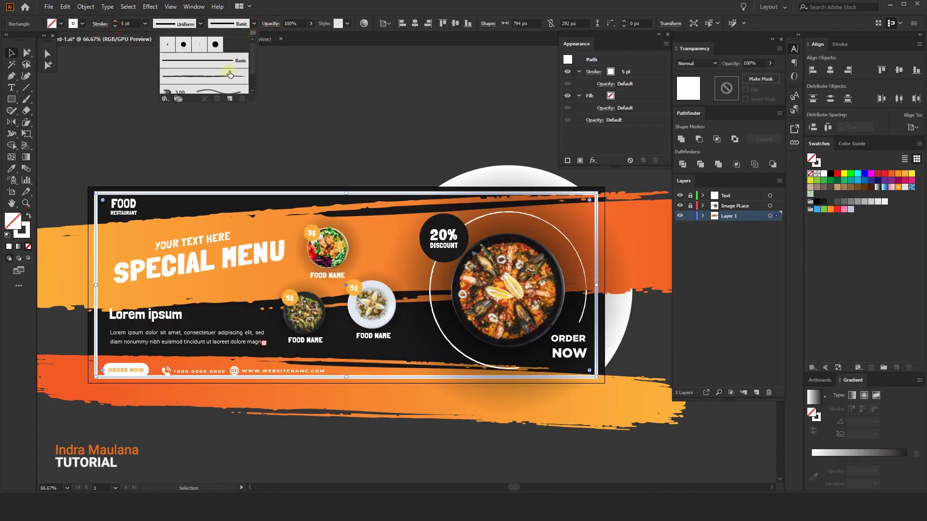
{"action": "left_click", "coordinate": [201, 81]}
{"action": "left_click", "coordinate": [244, 137]}
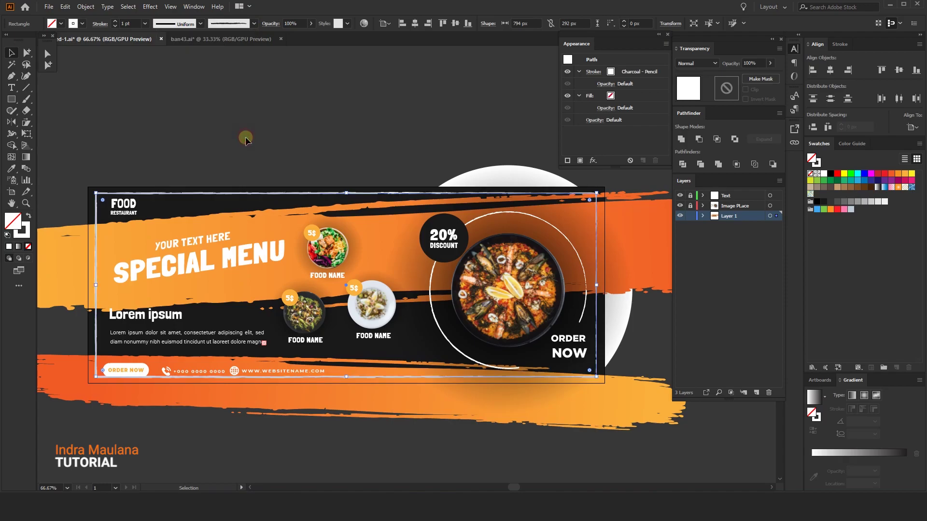
{"action": "left_click", "coordinate": [245, 135]}
Set the charcoal frame's stroke weight to 2 pt and deselect it.
{"action": "left_click", "coordinate": [240, 195]}
{"action": "left_click", "coordinate": [114, 21]}
{"action": "left_click", "coordinate": [114, 21]}
{"action": "left_click", "coordinate": [114, 21]}
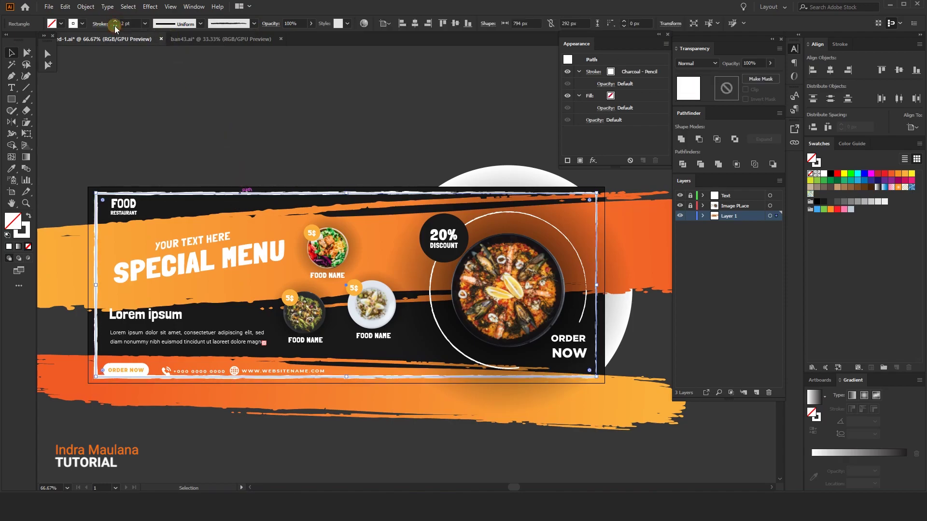
{"action": "left_click", "coordinate": [143, 109]}
{"action": "left_click_drag", "start_coordinate": [172, 130], "coordinate": [162, 109]}
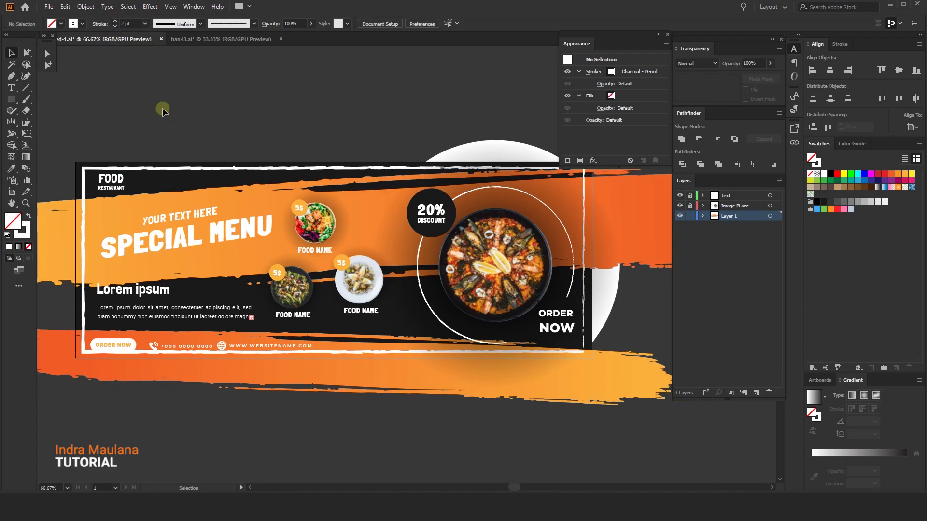
{"action": "left_click_drag", "start_coordinate": [201, 138], "coordinate": [213, 140]}
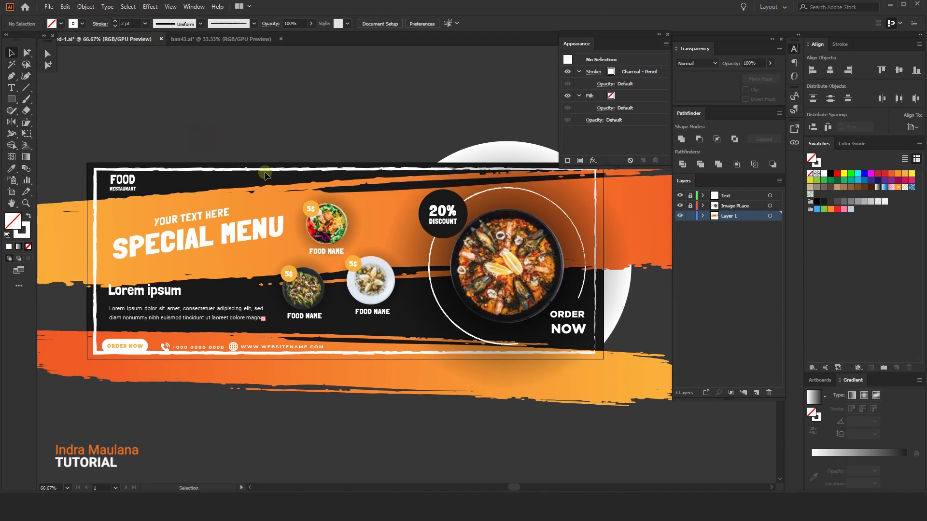
Outline the frame's stroke into shapes and fill it with the orange gradient sampled from the lower grunge stroke.
{"action": "left_click", "coordinate": [268, 171]}
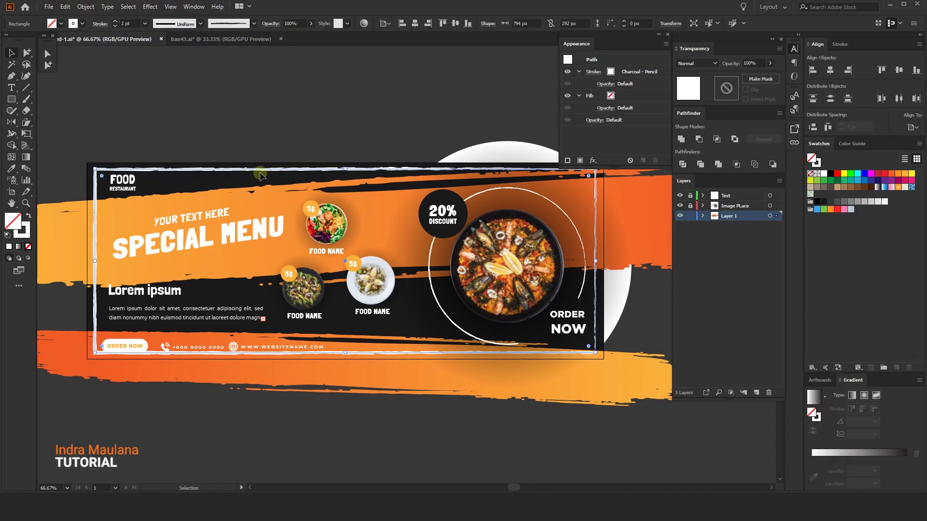
{"action": "left_click", "coordinate": [85, 7]}
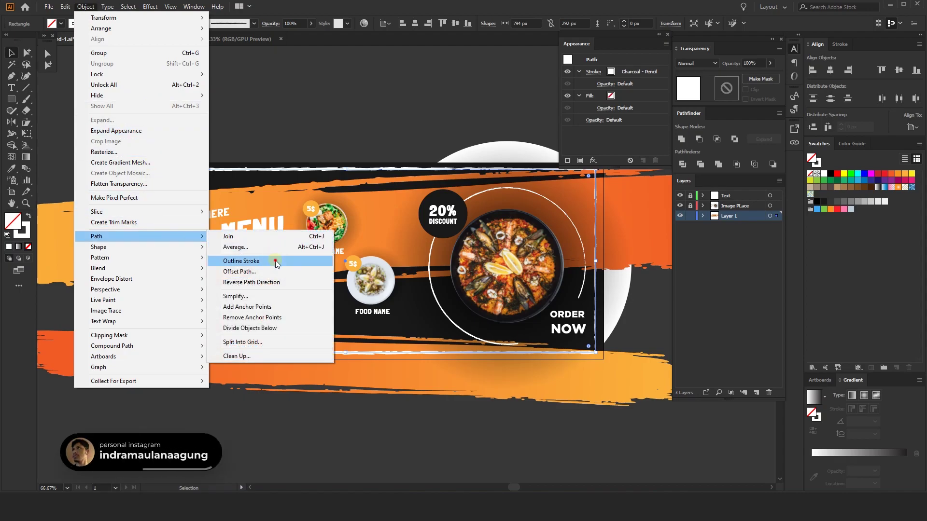
{"action": "left_click", "coordinate": [271, 258]}
{"action": "left_click_drag", "start_coordinate": [261, 83], "coordinate": [244, 65]}
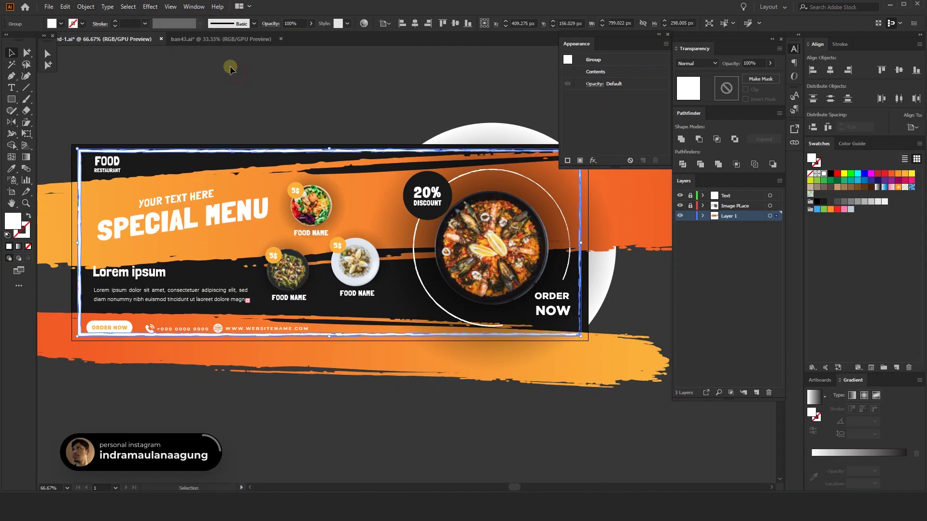
{"action": "left_click", "coordinate": [12, 169]}
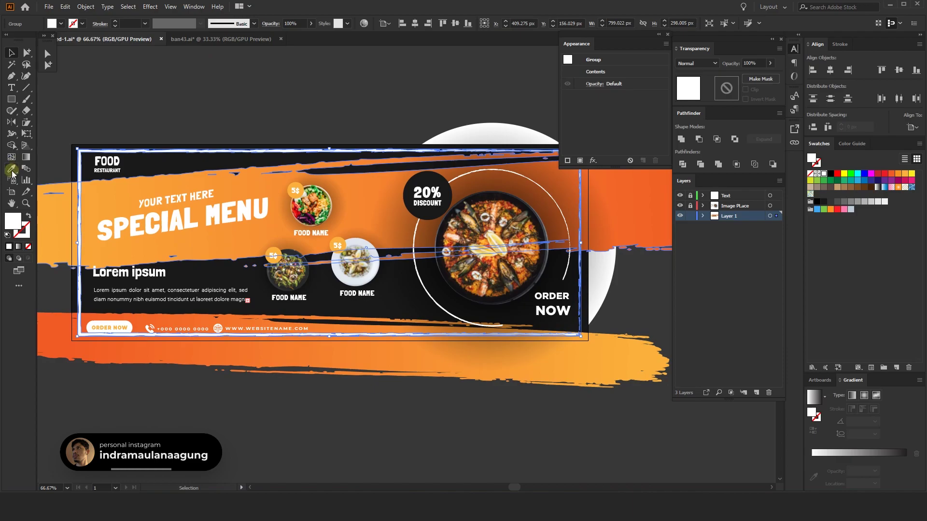
{"action": "left_click", "coordinate": [193, 389]}
{"action": "key", "text": "v"}
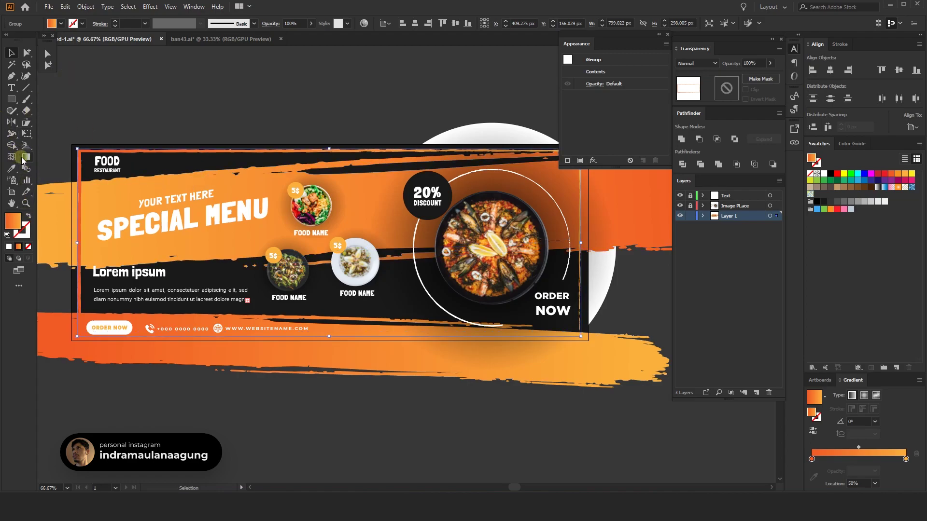
Run the frame's gradient from its upper edge to its lower edge and change the end stop to yellow.
{"action": "key", "text": "g"}
{"action": "left_click_drag", "start_coordinate": [359, 201], "coordinate": [349, 410]}
{"action": "left_click_drag", "start_coordinate": [343, 158], "coordinate": [322, 344]}
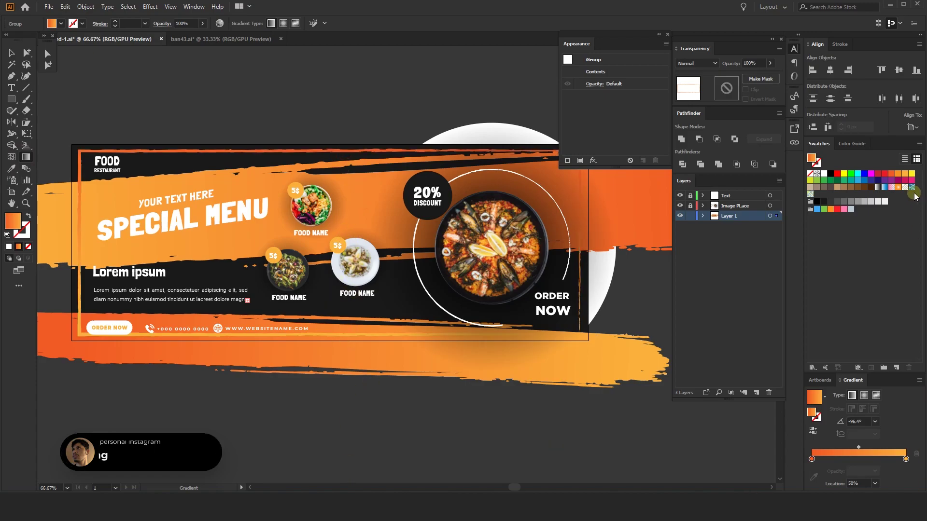
{"action": "left_click_drag", "start_coordinate": [912, 174], "coordinate": [906, 460]}
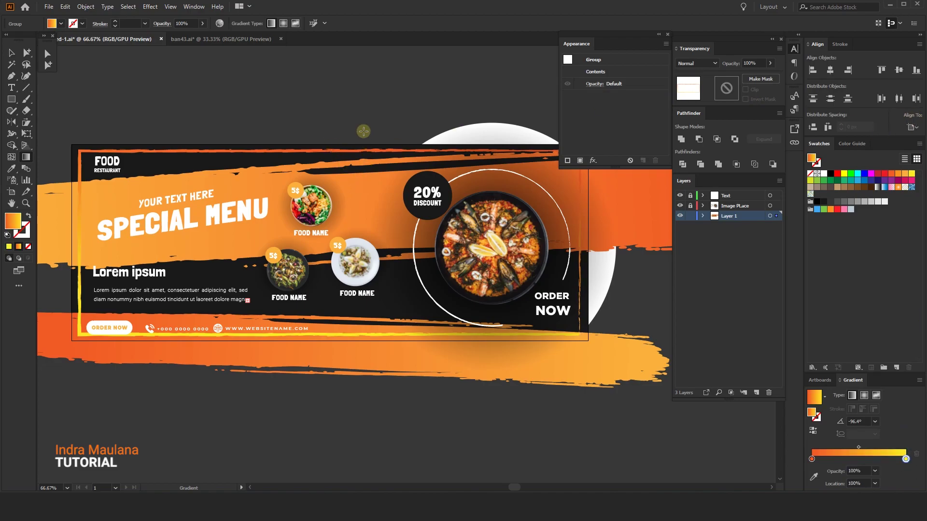
{"action": "left_click_drag", "start_coordinate": [345, 143], "coordinate": [326, 363]}
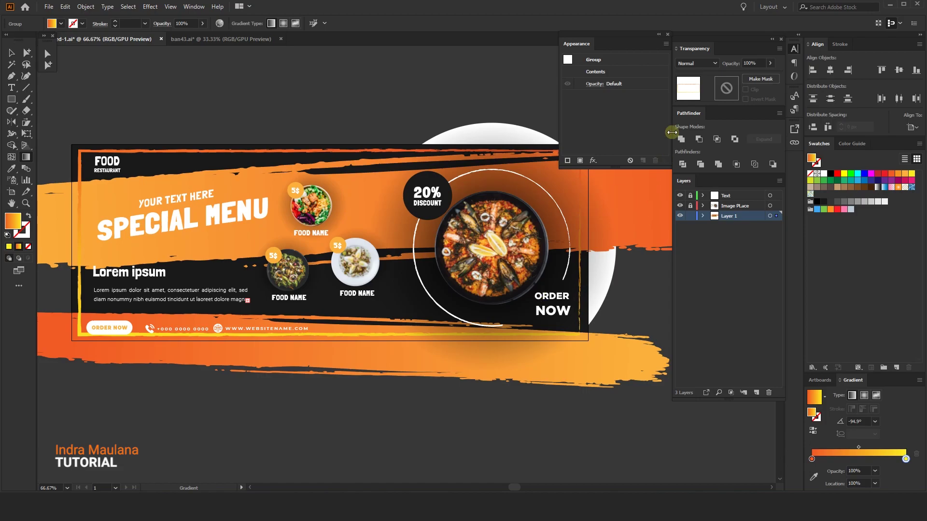
Add an orange stop to the frame's gradient and set the first stop's opacity to 0%.
{"action": "left_click_drag", "start_coordinate": [906, 173], "coordinate": [850, 460]}
{"action": "left_click", "coordinate": [813, 460]}
{"action": "left_click", "coordinate": [876, 471]}
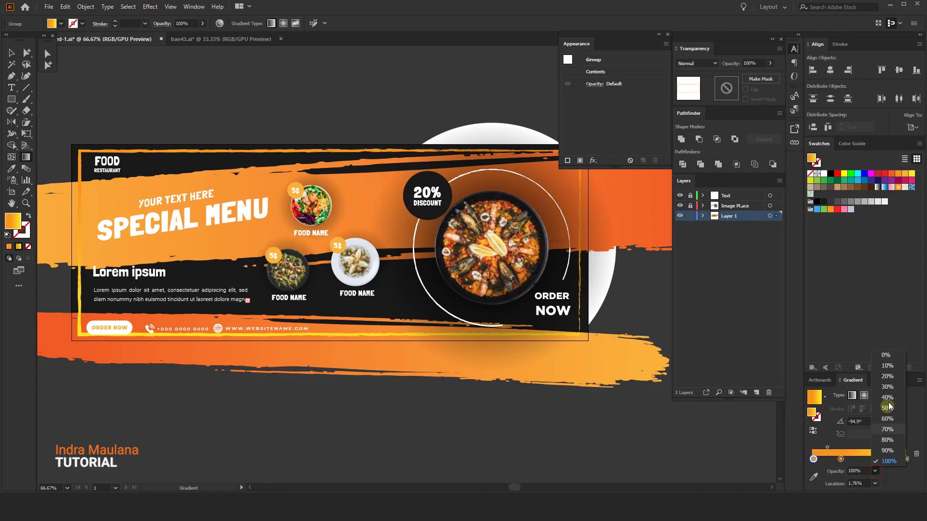
{"action": "left_click", "coordinate": [886, 359]}
Redraw the frame's gradient vertically so its upper part fades out and its lower part stays colored.
{"action": "left_click_drag", "start_coordinate": [328, 173], "coordinate": [314, 348]}
{"action": "left_click_drag", "start_coordinate": [341, 195], "coordinate": [334, 388]}
{"action": "left_click_drag", "start_coordinate": [331, 213], "coordinate": [328, 250]}
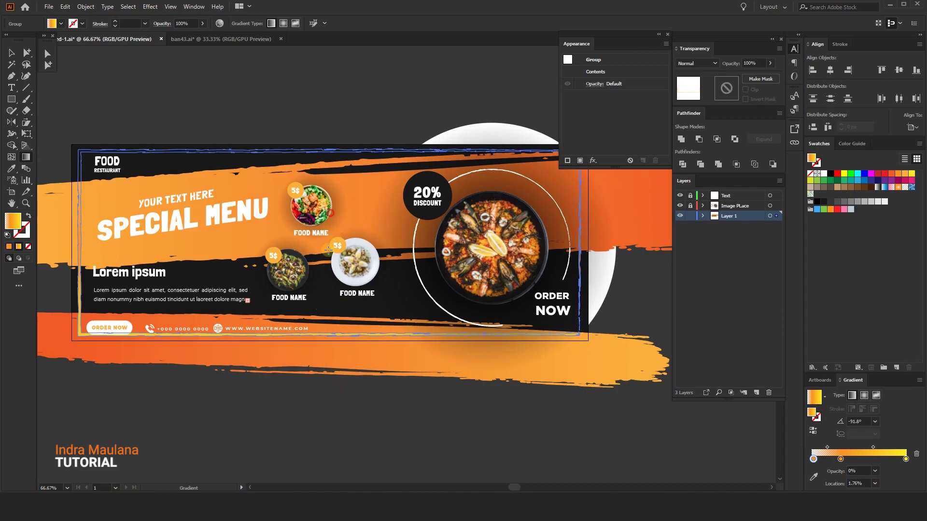
{"action": "left_click_drag", "start_coordinate": [324, 354], "coordinate": [325, 355]}
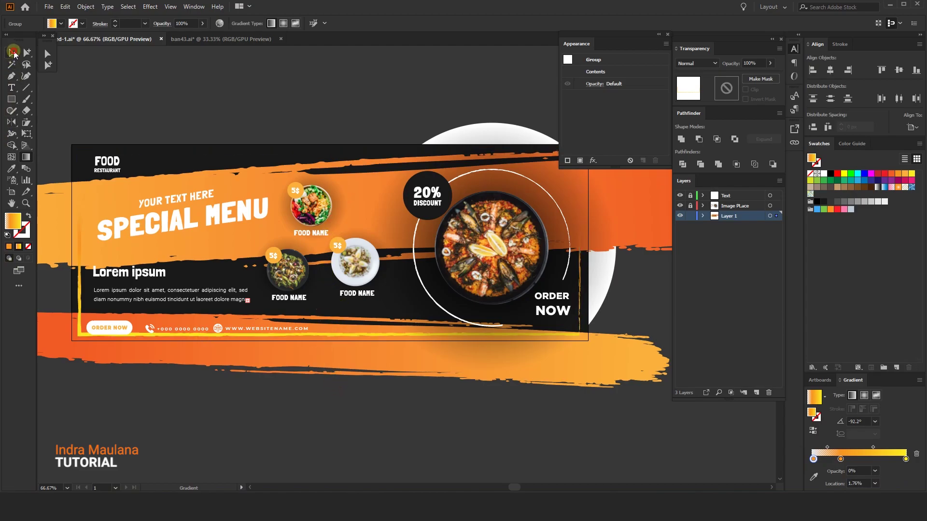
Replace the yellow end stop of the frame's gradient with light orange and deselect the frame.
{"action": "left_click", "coordinate": [13, 52]}
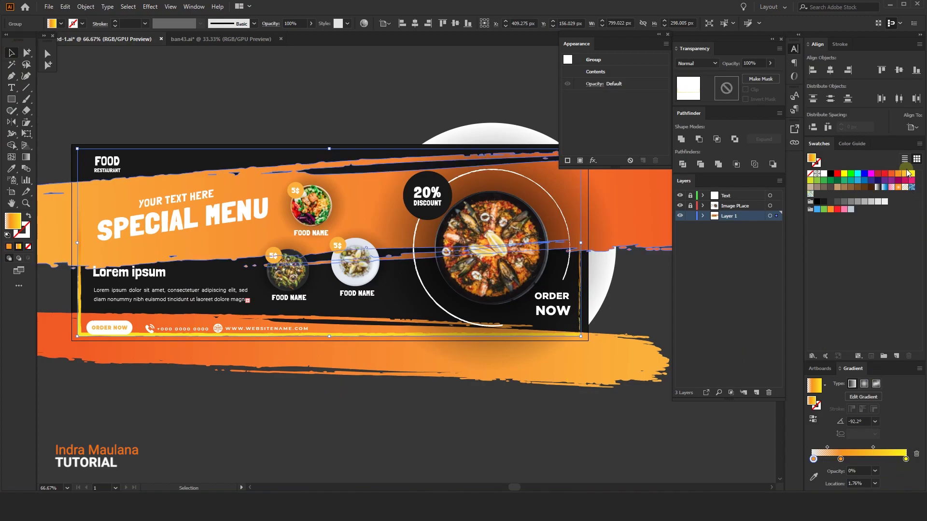
{"action": "left_click_drag", "start_coordinate": [903, 177], "coordinate": [906, 461]}
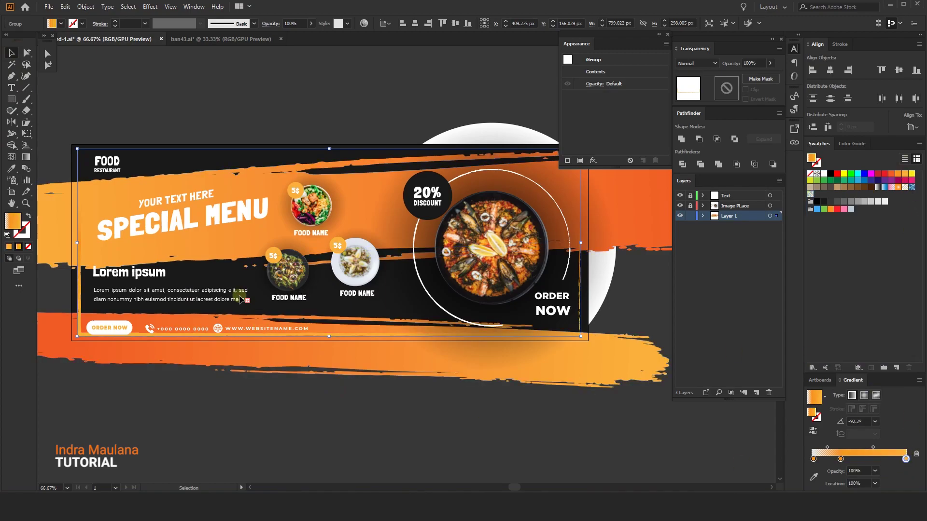
{"action": "left_click", "coordinate": [185, 85]}
{"action": "left_click_drag", "start_coordinate": [213, 86], "coordinate": [203, 101]}
{"action": "scroll", "coordinate": [234, 350], "scroll_direction": "down", "scroll_amount": 2}
{"action": "scroll", "coordinate": [116, 227], "scroll_direction": "up", "scroll_amount": 1}
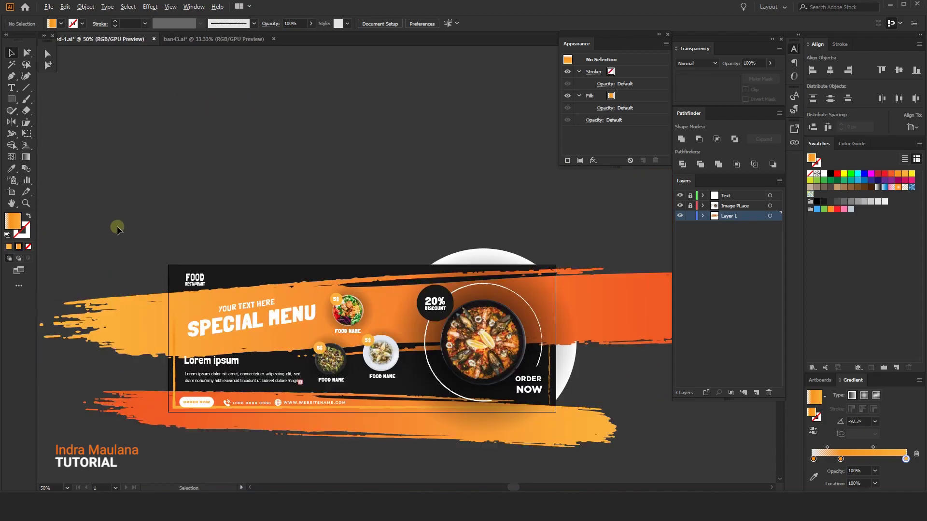
Select the faded frame and erase parts of its rough outline along the lower edge with the Eraser.
{"action": "left_click_drag", "start_coordinate": [153, 239], "coordinate": [151, 219]}
{"action": "scroll", "coordinate": [211, 387], "scroll_direction": "up", "scroll_amount": 1}
{"action": "left_click", "coordinate": [296, 391]}
{"action": "left_click_drag", "start_coordinate": [294, 440], "coordinate": [248, 405]}
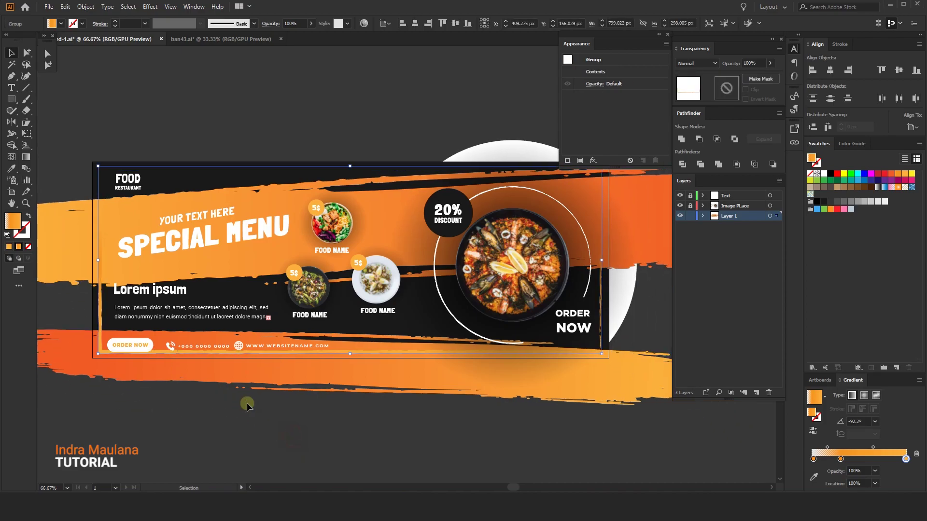
{"action": "left_click", "coordinate": [26, 116]}
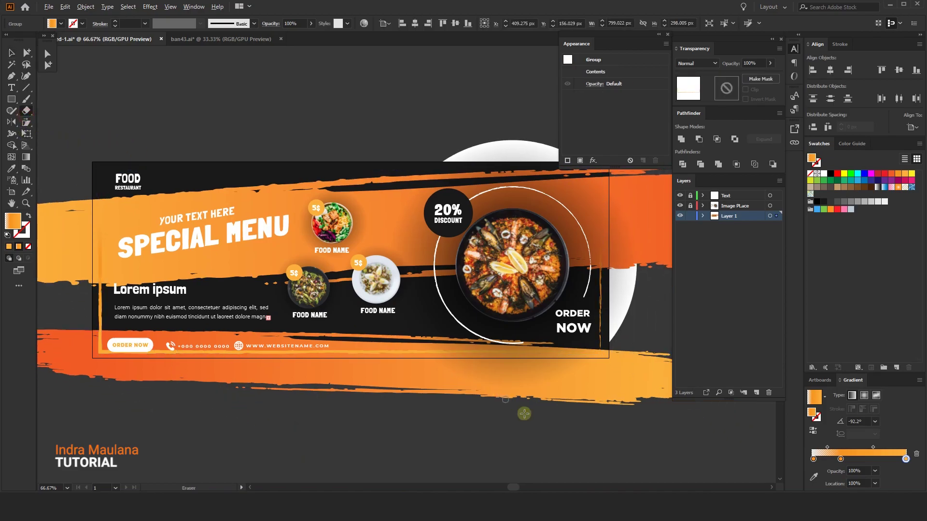
{"action": "mouse_move", "coordinate": [573, 364]}
{"action": "left_mouse_down"}
{"action": "mouse_move", "coordinate": [362, 347]}
{"action": "mouse_move", "coordinate": [117, 289]}
{"action": "left_mouse_up"}
{"action": "left_click", "coordinate": [13, 49]}
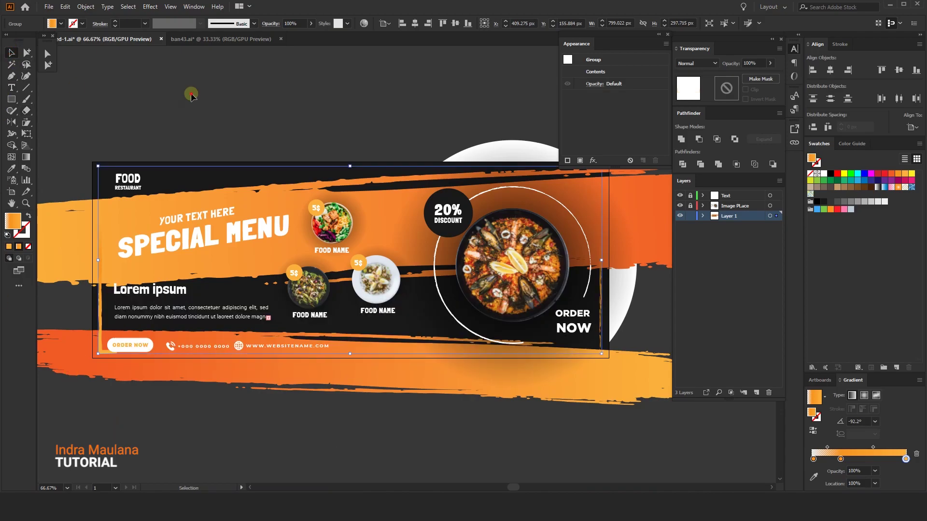
Create a copy of the faded orange frame reflected across the vertical axis, then deselect it.
{"action": "left_click", "coordinate": [368, 130]}
{"action": "left_click_drag", "start_coordinate": [368, 130], "coordinate": [364, 129]}
{"action": "left_click", "coordinate": [96, 278]}
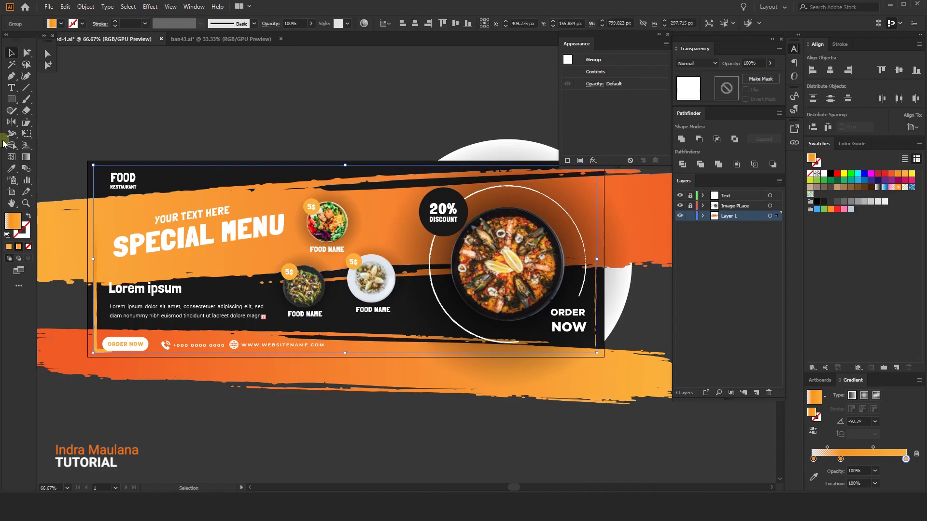
{"action": "double_click", "coordinate": [12, 121]}
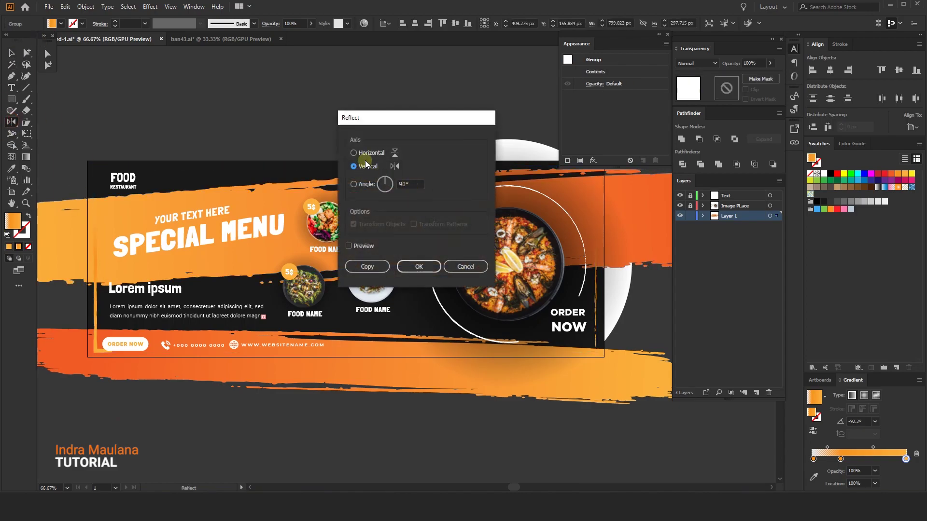
{"action": "left_click", "coordinate": [375, 266]}
{"action": "left_click", "coordinate": [12, 54]}
{"action": "left_click", "coordinate": [409, 420]}
Select the reflected frame copy, change its gradient's end stop to yellow and deselect it.
{"action": "scroll", "coordinate": [483, 367], "scroll_direction": "right", "scroll_amount": 1}
{"action": "left_click", "coordinate": [565, 333]}
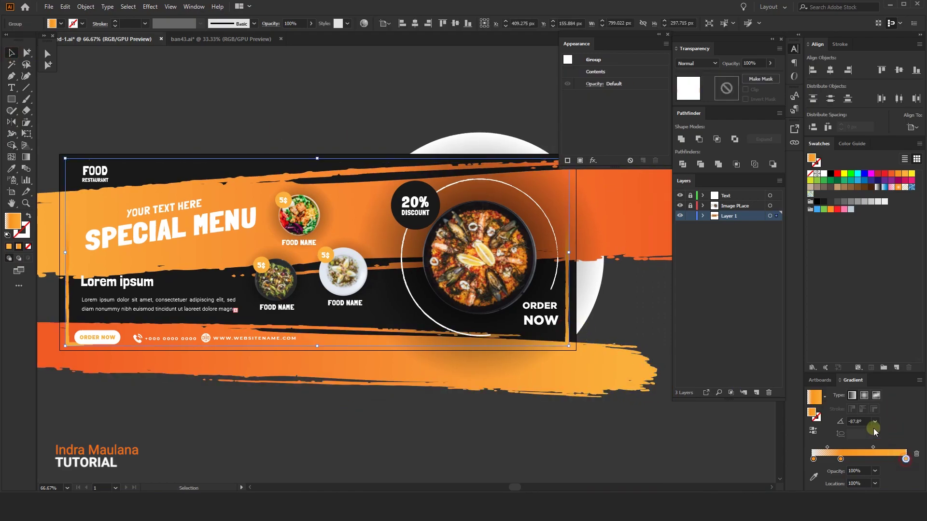
{"action": "double_click", "coordinate": [906, 459]}
{"action": "left_click_drag", "start_coordinate": [860, 388], "coordinate": [872, 388]}
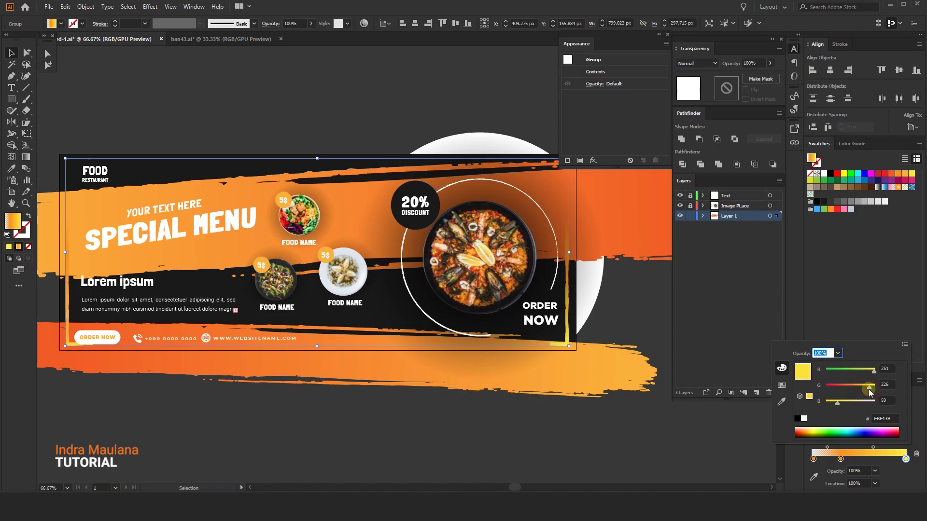
{"action": "left_click", "coordinate": [530, 441]}
{"action": "key", "text": "ctrl+minus"}
{"action": "left_click_drag", "start_coordinate": [271, 88], "coordinate": [240, 126]}
{"action": "scroll", "coordinate": [428, 138], "scroll_direction": "up", "scroll_amount": 1}
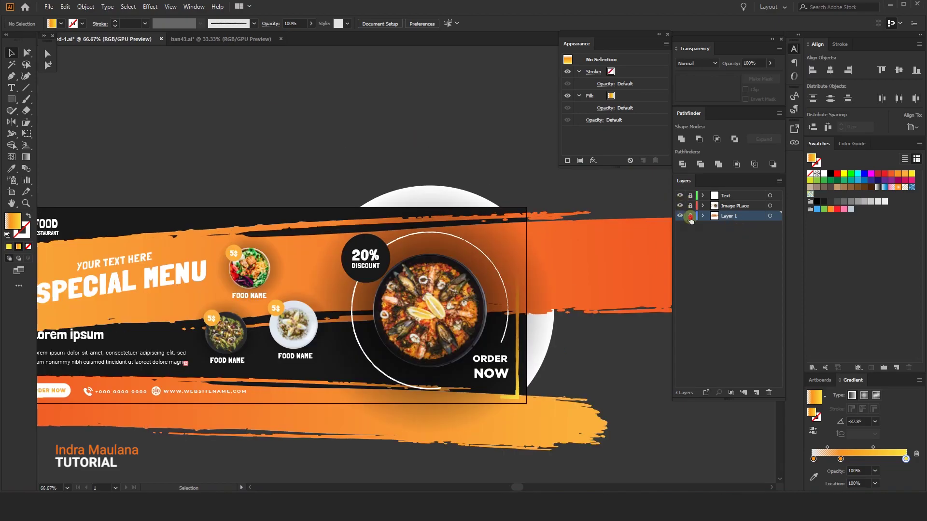
Lock Layer 1, unlock the Image PLace layer and place a small white circle above the paella's upper edge.
{"action": "left_click", "coordinate": [750, 207]}
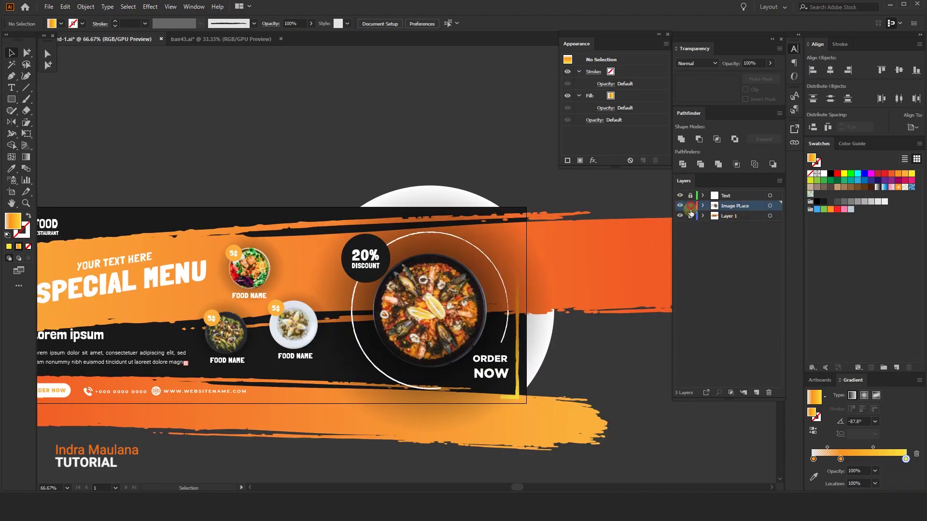
{"action": "left_click", "coordinate": [11, 99]}
{"action": "left_click", "coordinate": [50, 124]}
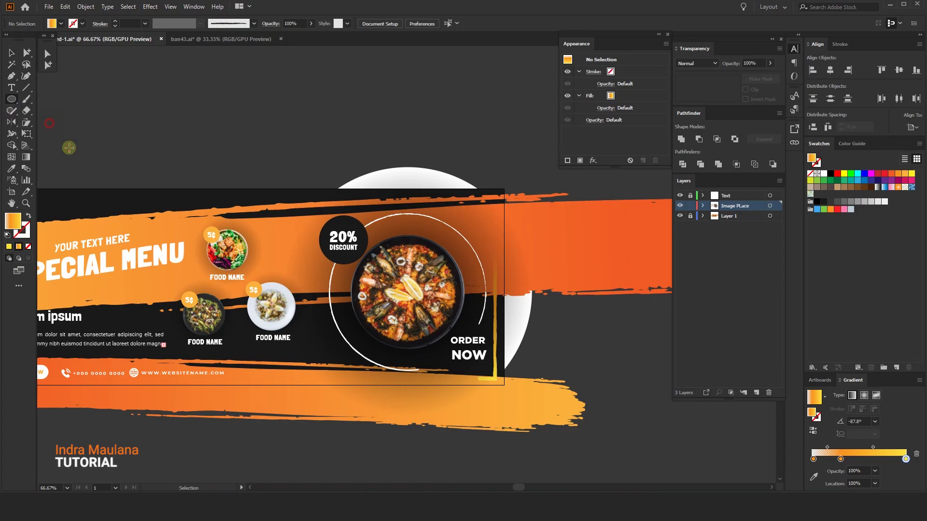
{"action": "scroll", "coordinate": [479, 228], "scroll_direction": "up", "scroll_amount": 2}
{"action": "left_click_drag", "start_coordinate": [445, 205], "coordinate": [447, 201]}
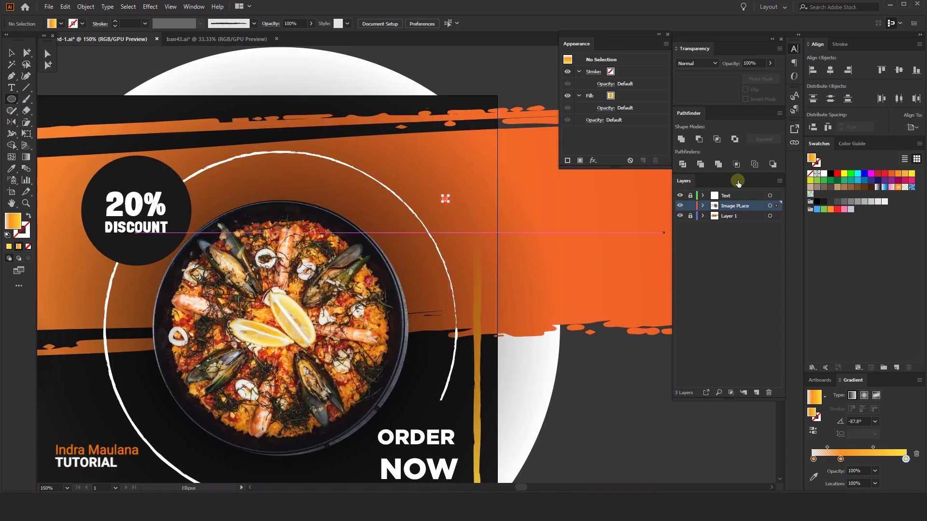
{"action": "left_click", "coordinate": [824, 174]}
{"action": "left_click", "coordinate": [406, 251], "text": "ctrl"}
{"action": "key", "text": "ctrl+z"}
Scatter white dots of varying sizes around the paella and its ring with the Ellipse tool.
{"action": "left_click_drag", "start_coordinate": [393, 228], "coordinate": [404, 239]}
{"action": "left_click_drag", "start_coordinate": [388, 151], "coordinate": [396, 159]}
{"action": "left_click_drag", "start_coordinate": [341, 199], "coordinate": [348, 205]}
{"action": "left_click_drag", "start_coordinate": [406, 285], "coordinate": [409, 288]}
{"action": "left_click_drag", "start_coordinate": [453, 229], "coordinate": [471, 247]}
{"action": "left_click_drag", "start_coordinate": [218, 292], "coordinate": [353, 213]}
{"action": "left_click_drag", "start_coordinate": [265, 313], "coordinate": [277, 325]}
{"action": "left_click_drag", "start_coordinate": [230, 358], "coordinate": [235, 363]}
{"action": "left_click_drag", "start_coordinate": [256, 244], "coordinate": [260, 249]}
{"action": "left_click", "coordinate": [188, 183]}
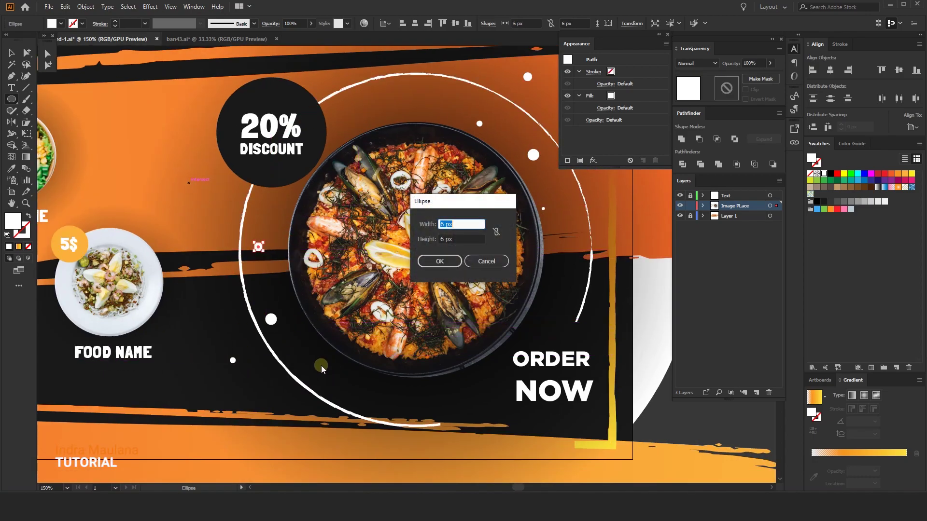
{"action": "left_click", "coordinate": [486, 261]}
Add more small white dots beside the paella ring and between the dishes, then deselect them.
{"action": "left_click_drag", "start_coordinate": [203, 191], "coordinate": [214, 201]}
{"action": "left_click_drag", "start_coordinate": [270, 202], "coordinate": [272, 202]}
{"action": "left_click_drag", "start_coordinate": [345, 306], "coordinate": [368, 259]}
{"action": "left_click_drag", "start_coordinate": [238, 329], "coordinate": [244, 335]}
{"action": "left_click_drag", "start_coordinate": [226, 262], "coordinate": [238, 274]}
{"action": "mouse_move", "coordinate": [388, 76]}
{"action": "left_mouse_down"}
{"action": "mouse_move", "coordinate": [388, 202]}
{"action": "mouse_move", "coordinate": [394, 195]}
{"action": "left_mouse_up"}
{"action": "left_click_drag", "start_coordinate": [117, 192], "coordinate": [122, 198]}
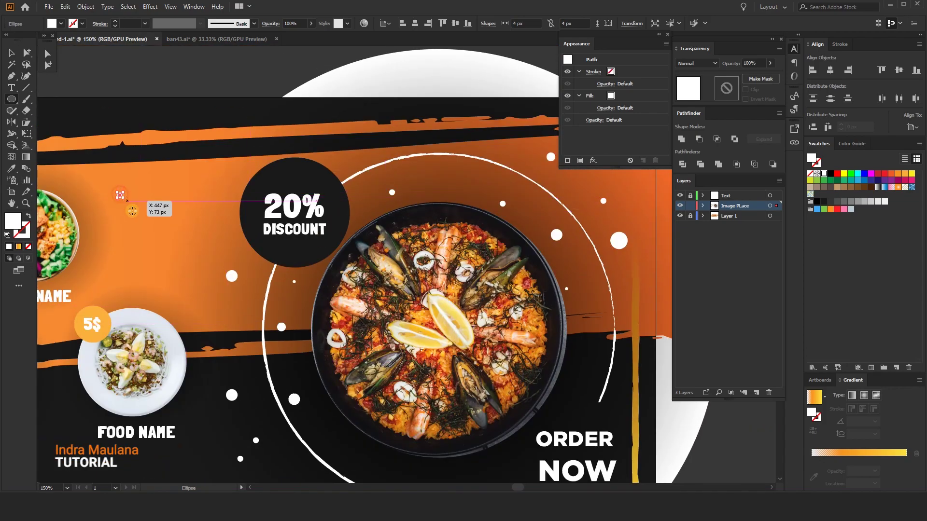
{"action": "left_click", "coordinate": [159, 231]}
{"action": "left_click", "coordinate": [491, 265]}
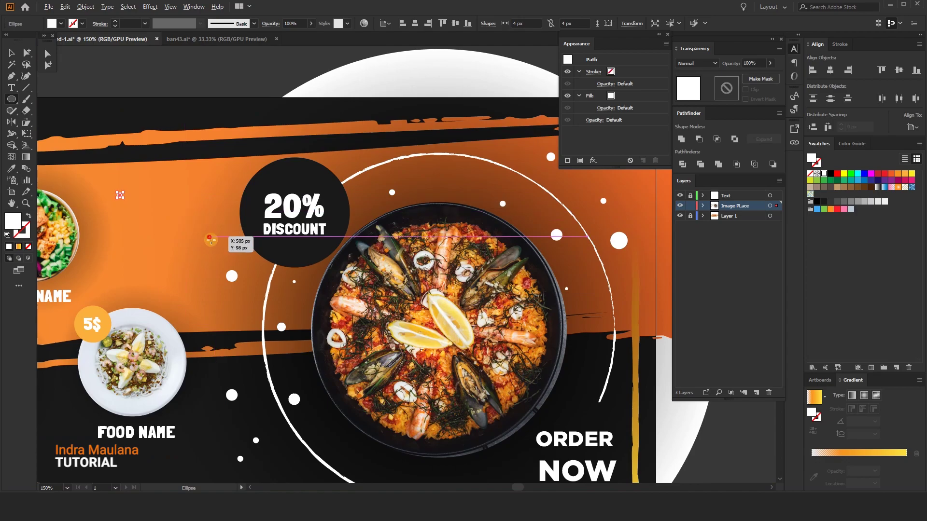
{"action": "scroll", "coordinate": [398, 227], "scroll_direction": "down", "scroll_amount": 2}
{"action": "left_click_drag", "start_coordinate": [398, 226], "coordinate": [337, 277]}
{"action": "left_click", "coordinate": [11, 56]}
{"action": "left_click", "coordinate": [222, 154]}
{"action": "left_click_drag", "start_coordinate": [218, 154], "coordinate": [380, 159]}
{"action": "scroll", "coordinate": [265, 138], "scroll_direction": "down", "scroll_amount": 1}
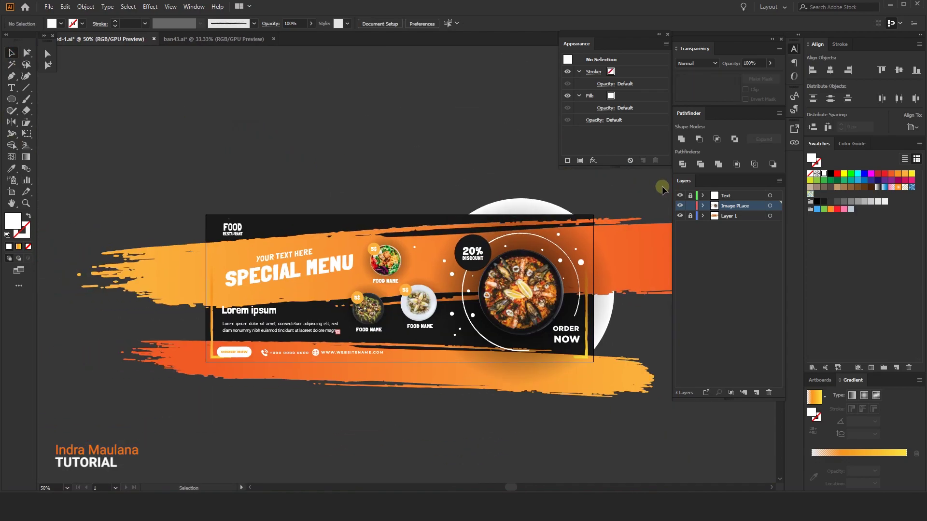
Draw an 820 × 312 px white rectangle on Layer 1 with the Rectangle tool.
{"action": "left_click", "coordinate": [731, 216]}
{"action": "left_click", "coordinate": [12, 100]}
{"action": "left_click", "coordinate": [58, 99]}
{"action": "left_click", "coordinate": [11, 99]}
{"action": "left_click", "coordinate": [58, 99]}
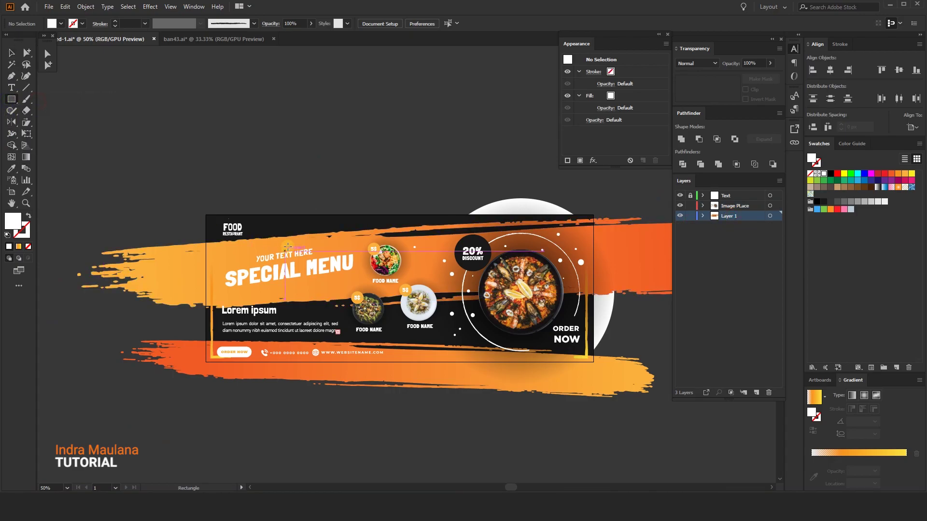
{"action": "left_click", "coordinate": [289, 242]}
{"action": "left_click", "coordinate": [474, 240]}
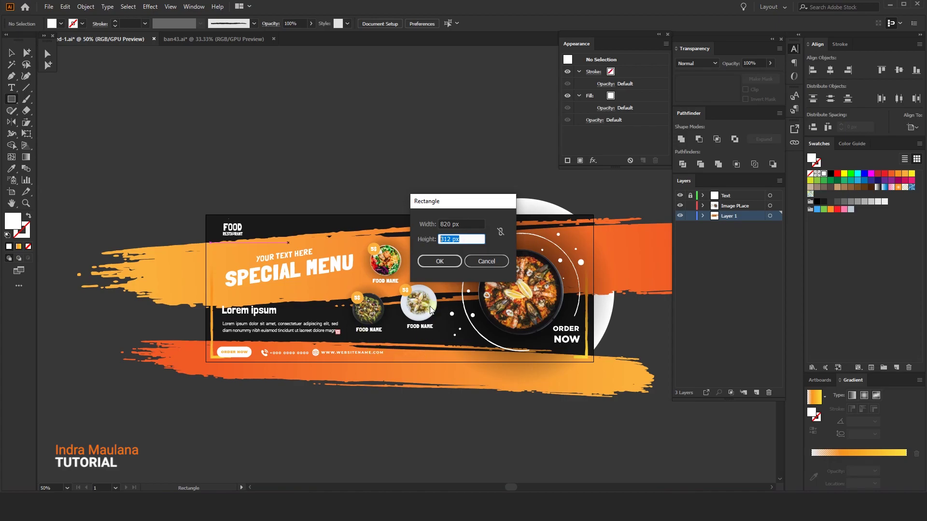
{"action": "left_click", "coordinate": [440, 262]}
{"action": "key", "text": "v"}
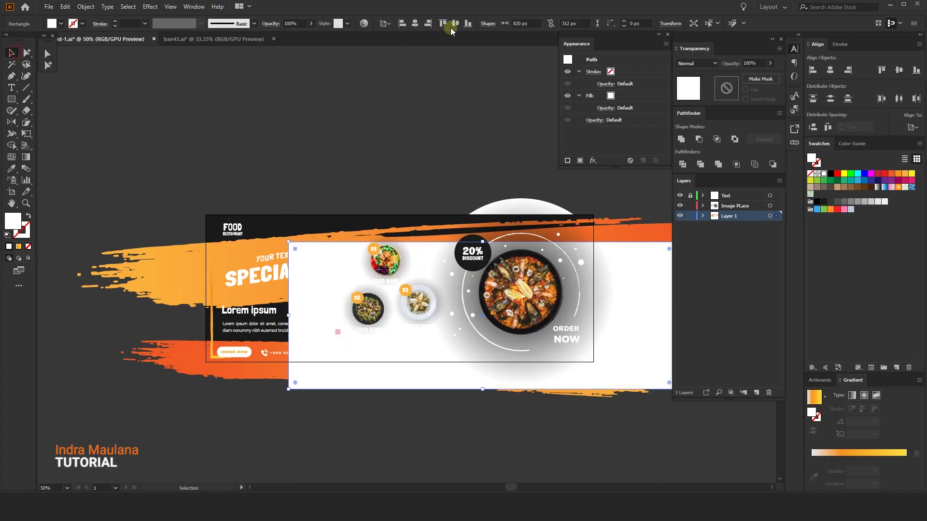
Center the white rectangle horizontally and vertically on the artboard and deselect it.
{"action": "left_click", "coordinate": [419, 24]}
{"action": "left_click", "coordinate": [455, 24]}
{"action": "key", "text": "ctrl+minus"}
{"action": "left_click", "coordinate": [367, 92]}
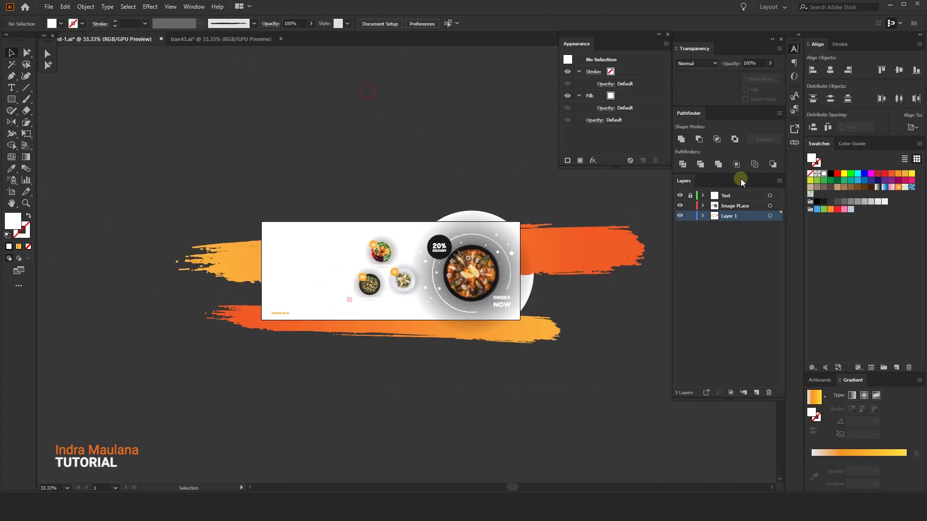
Unlock all objects, lock the Image PLace layer and clip the Layer 1 artwork to the banner-sized rectangle.
{"action": "left_click", "coordinate": [90, 7]}
{"action": "left_click", "coordinate": [99, 87]}
{"action": "left_click_drag", "start_coordinate": [151, 147], "coordinate": [630, 378]}
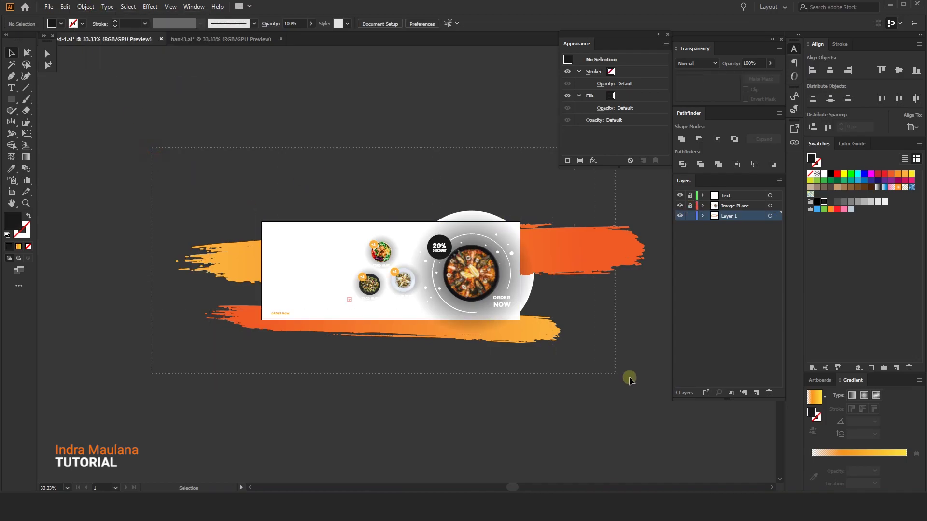
{"action": "right_click", "coordinate": [350, 195]}
{"action": "left_click", "coordinate": [387, 277]}
{"action": "left_click_drag", "start_coordinate": [475, 234], "coordinate": [467, 196]}
{"action": "left_click", "coordinate": [508, 330]}
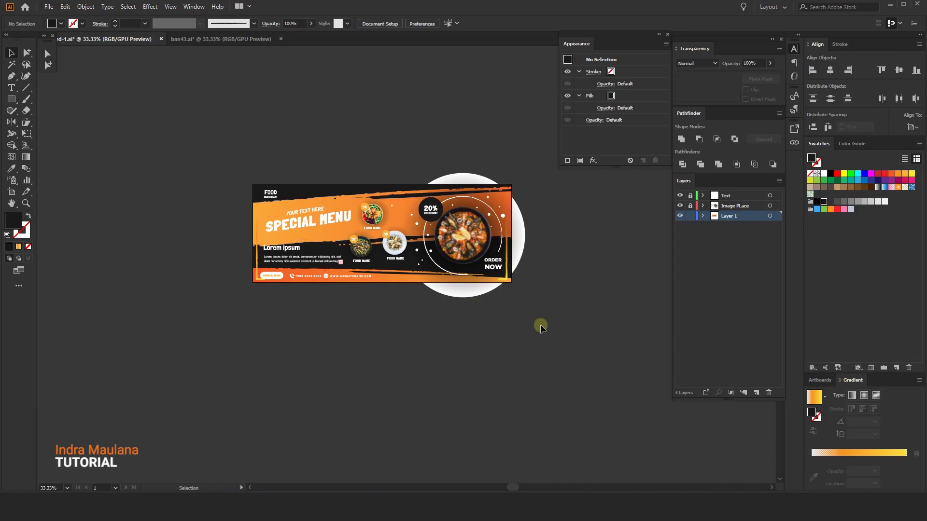
{"action": "scroll", "coordinate": [493, 207], "scroll_direction": "up", "scroll_amount": 1}
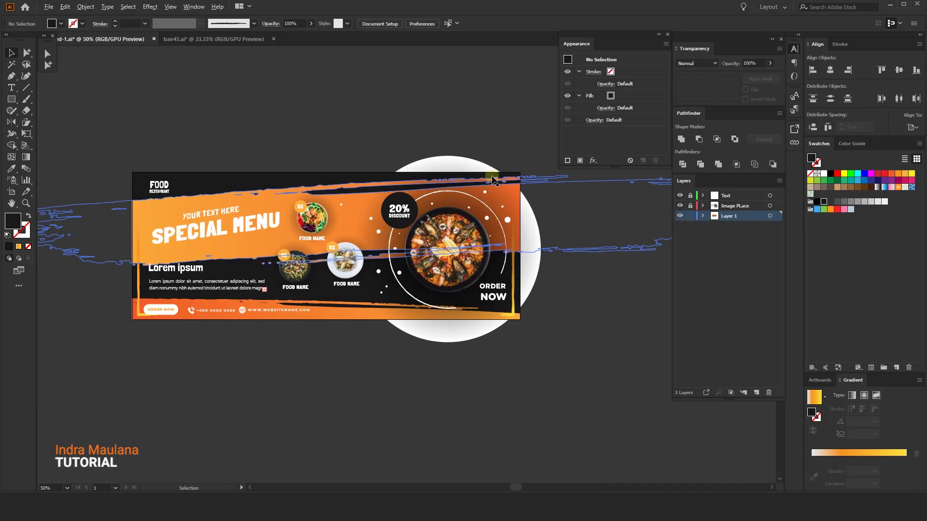
Draw an 820 × 312 px rectangle on the unlocked Image PLace layer and center it on the artboard.
{"action": "left_click_drag", "start_coordinate": [453, 121], "coordinate": [466, 147]}
{"action": "left_click", "coordinate": [689, 209]}
{"action": "left_click", "coordinate": [735, 206]}
{"action": "left_click", "coordinate": [9, 96]}
{"action": "left_click", "coordinate": [309, 244]}
{"action": "left_click", "coordinate": [436, 265]}
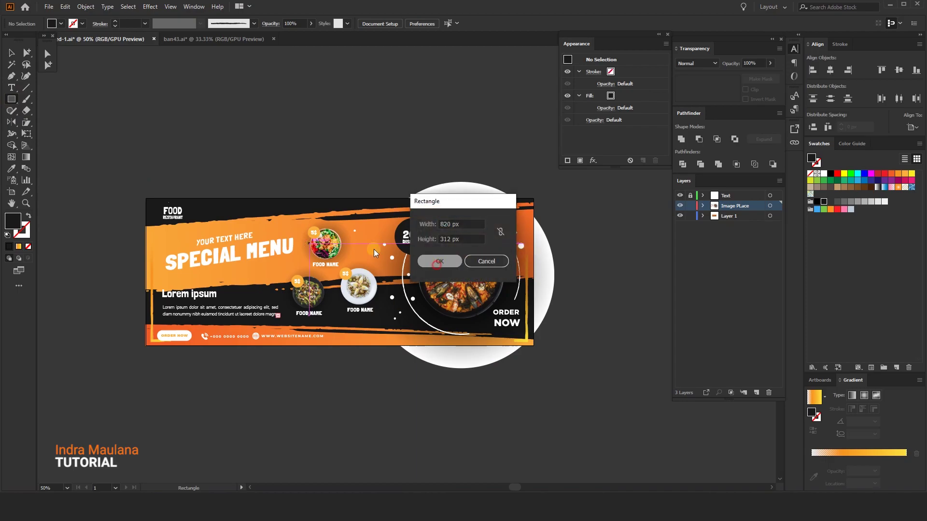
{"action": "left_click", "coordinate": [414, 23]}
{"action": "left_click", "coordinate": [455, 24]}
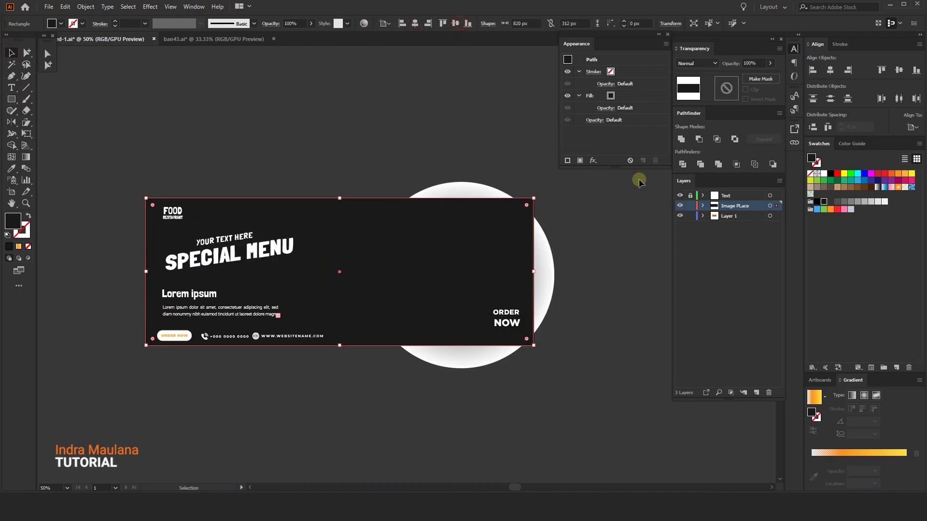
With Layer 1 locked, make a clipping mask from the Image PLace artwork and the rectangle, then unlock the layers.
{"action": "right_click", "coordinate": [396, 200]}
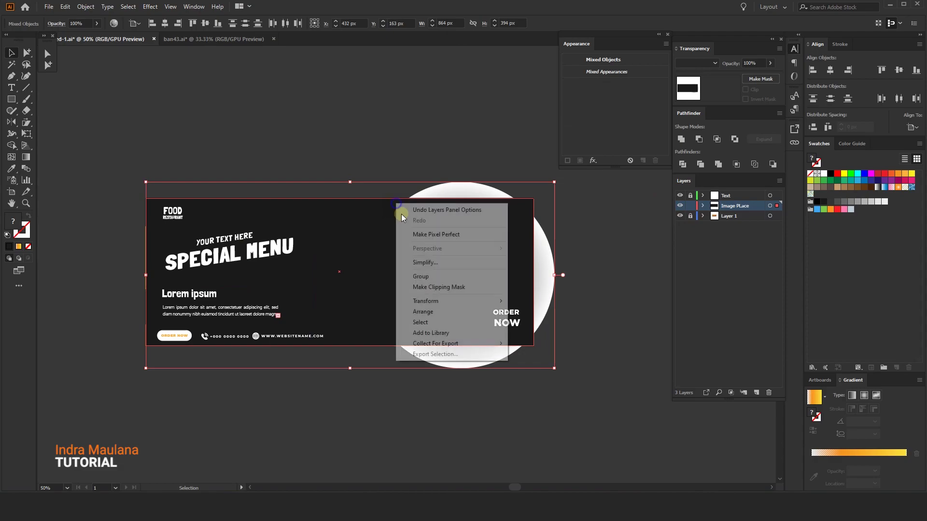
{"action": "left_click", "coordinate": [437, 288]}
{"action": "left_click", "coordinate": [405, 131]}
{"action": "scroll", "coordinate": [407, 133], "scroll_direction": "down", "scroll_amount": 1}
{"action": "left_click_drag", "start_coordinate": [356, 99], "coordinate": [384, 129]}
{"action": "left_click", "coordinate": [331, 294]}
{"action": "left_click", "coordinate": [422, 109]}
{"action": "left_click", "coordinate": [645, 238]}
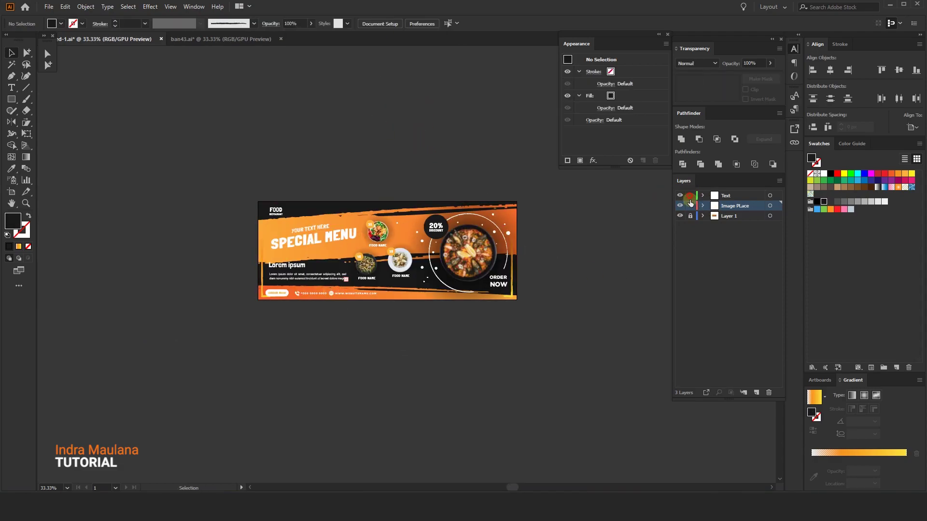
Duplicate the artboard with all its artwork directly below the original banner.
{"action": "left_click_drag", "start_coordinate": [434, 146], "coordinate": [426, 119]}
{"action": "left_click", "coordinate": [10, 195]}
{"action": "left_click_drag", "start_coordinate": [415, 212], "coordinate": [407, 323]}
{"action": "left_click", "coordinate": [11, 61]}
{"action": "scroll", "coordinate": [227, 118], "scroll_direction": "down", "scroll_amount": 1}
{"action": "key", "text": "ctrl+="}
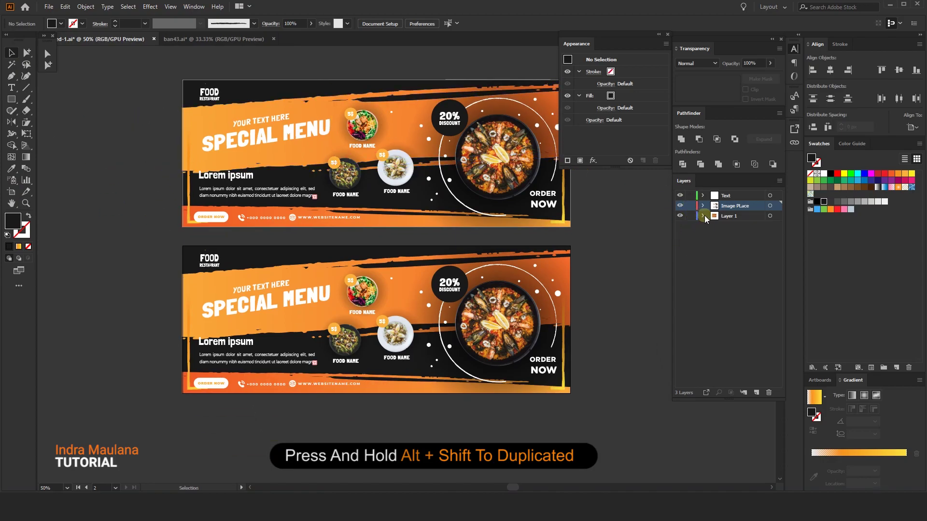
Select the duplicate banner's charcoal background with the Group Selection tool, fill it white and deselect it.
{"action": "left_click", "coordinate": [566, 317]}
{"action": "scroll", "coordinate": [434, 290], "scroll_direction": "down", "scroll_amount": 2}
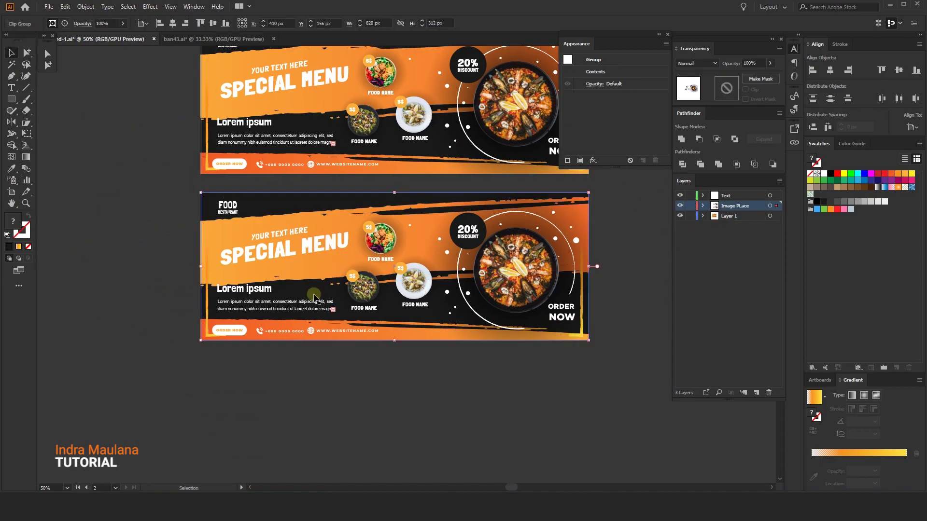
{"action": "left_click", "coordinate": [62, 187]}
{"action": "left_click", "coordinate": [48, 65]}
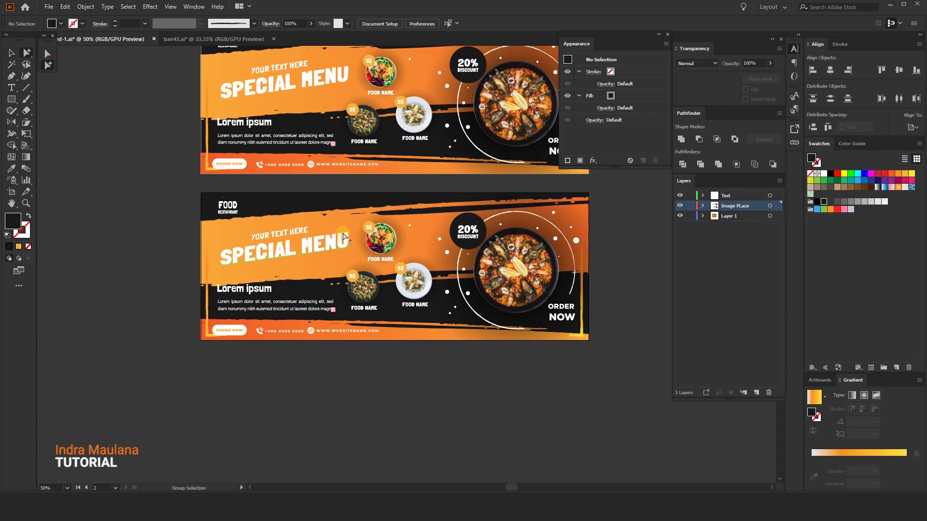
{"action": "left_click", "coordinate": [310, 203]}
{"action": "left_click", "coordinate": [824, 174]}
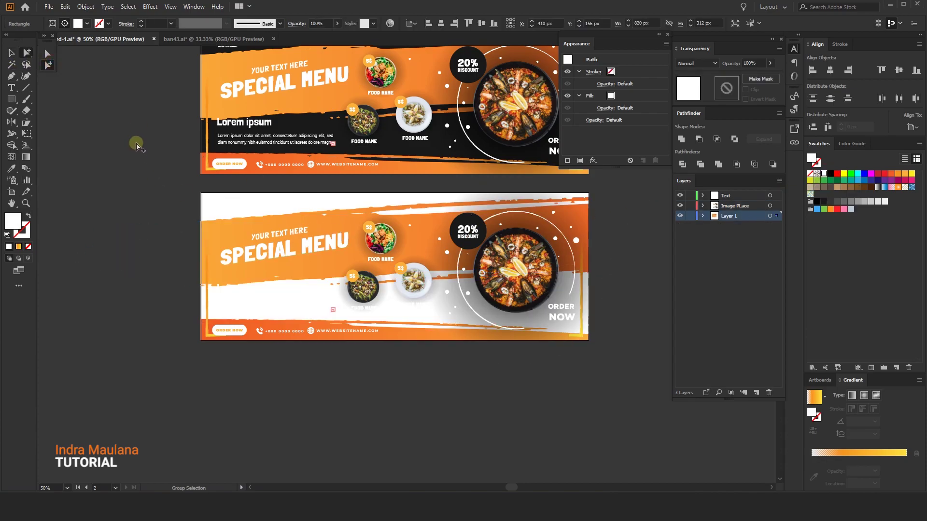
{"action": "left_click", "coordinate": [132, 149]}
Lock Image PLace and Layer 1, and fill the duplicate banner's Lorem ipsum heading and paragraph with near-black.
{"action": "left_click", "coordinate": [10, 52]}
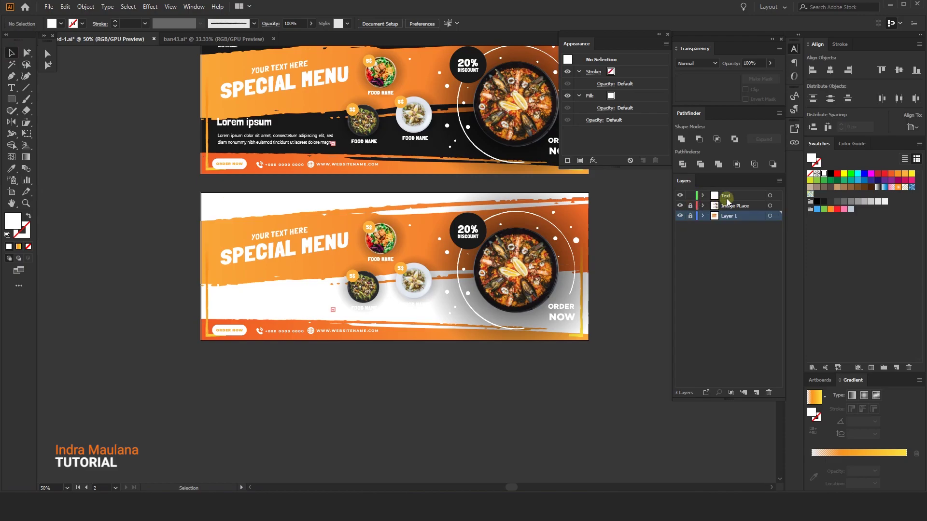
{"action": "left_click", "coordinate": [727, 198]}
{"action": "key", "text": "ctrl+f"}
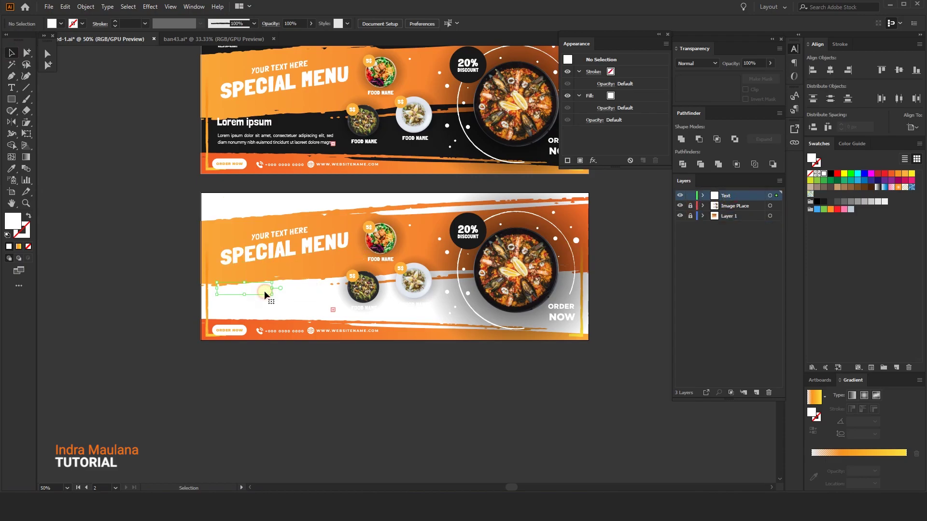
{"action": "scroll", "coordinate": [257, 304], "scroll_direction": "up", "scroll_amount": 1}
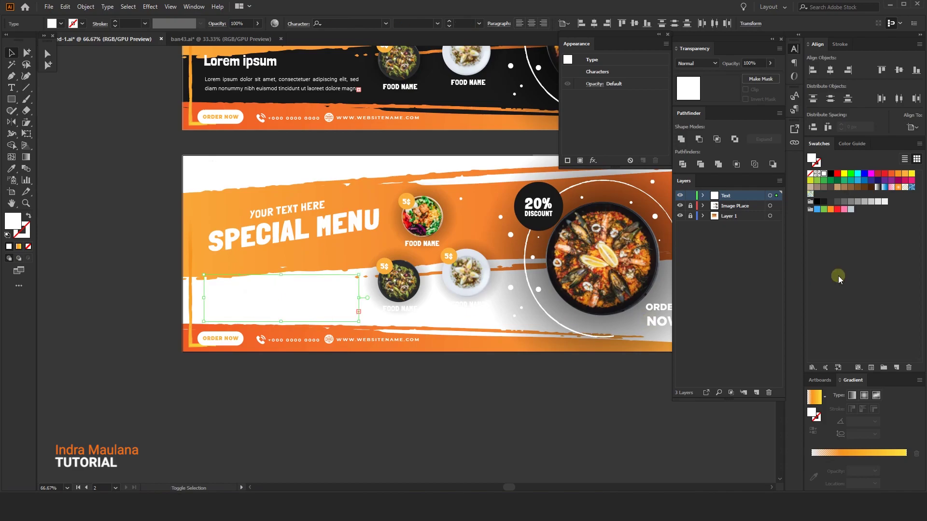
{"action": "left_click", "coordinate": [824, 202]}
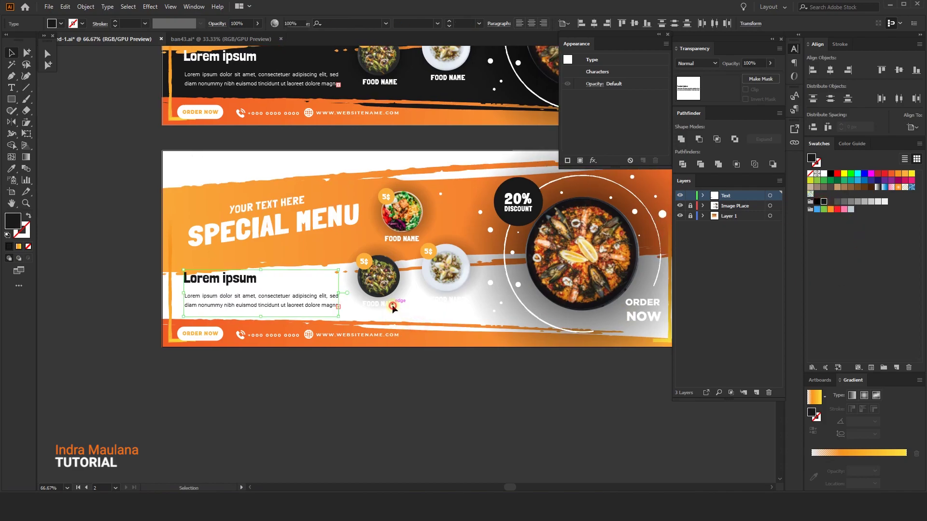
Unlock the Image PLace layer and fill the FOOD NAME labels of the duplicate's two lower dishes with near-black.
{"action": "left_click", "coordinate": [386, 305]}
{"action": "scroll", "coordinate": [386, 304], "scroll_direction": "up", "scroll_amount": 2}
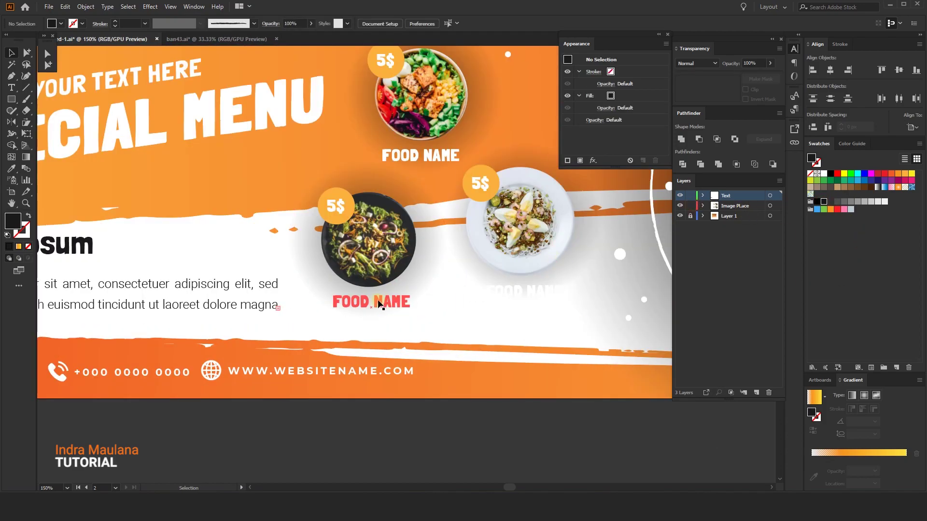
{"action": "left_click", "coordinate": [534, 300]}
{"action": "left_click", "coordinate": [333, 427]}
{"action": "left_click", "coordinate": [48, 65]}
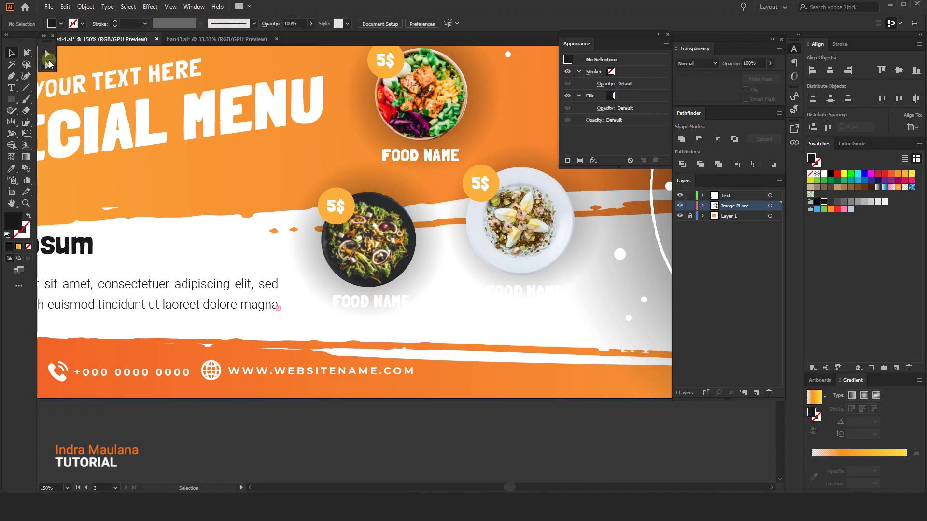
{"action": "left_click", "coordinate": [402, 305]}
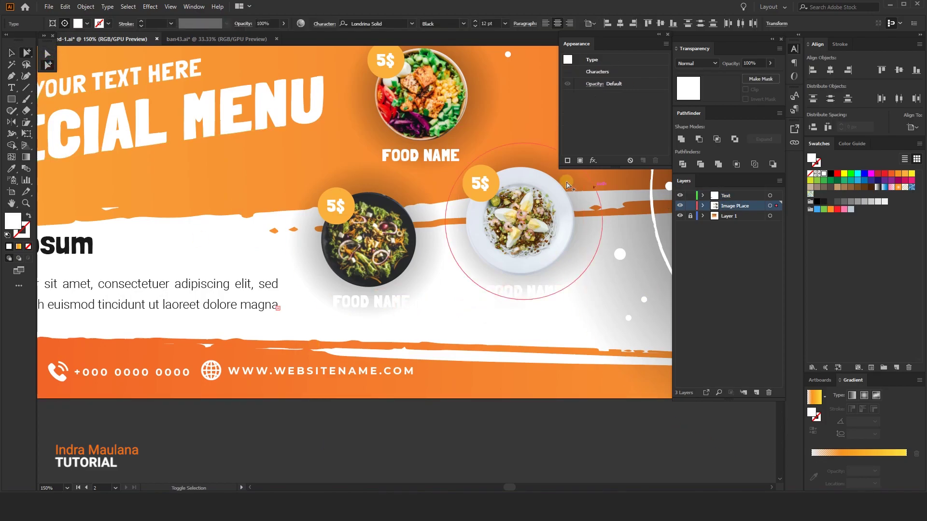
{"action": "left_click", "coordinate": [824, 204]}
{"action": "key", "text": "ctrl+minus"}
{"action": "key", "text": "ctrl+minus"}
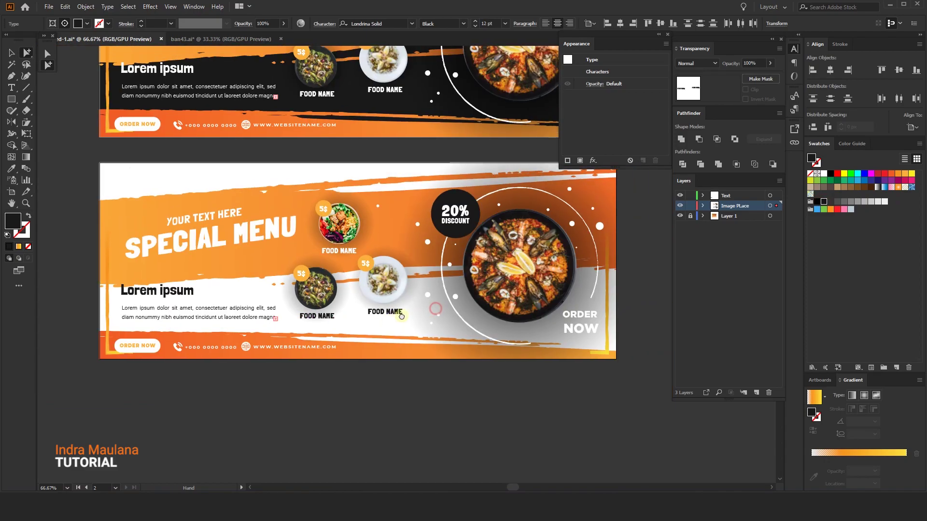
Fill the duplicate banner's ORDER NOW text beside the large dish with near-black.
{"action": "left_click", "coordinate": [434, 409]}
{"action": "left_click", "coordinate": [570, 332]}
{"action": "left_click", "coordinate": [823, 202]}
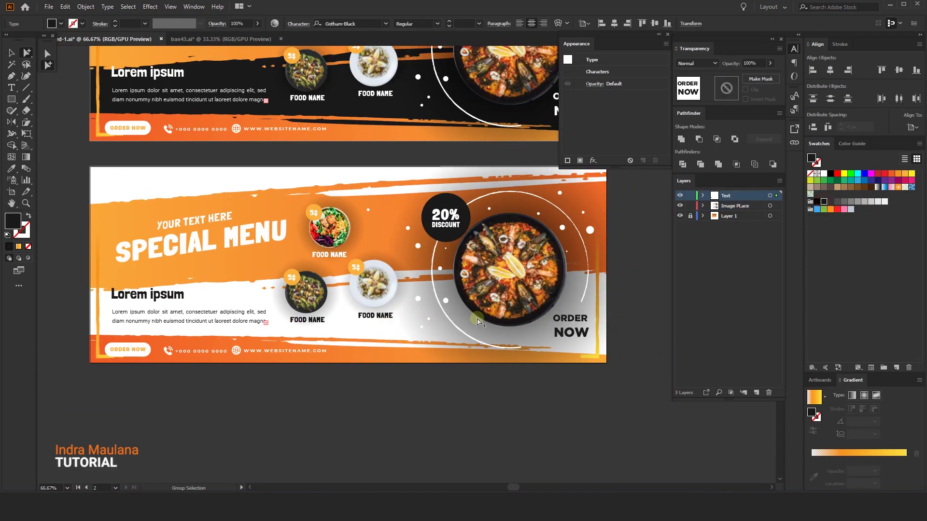
Fill the duplicate banner's FOOD RESTAURANT logo text with near-black and deselect it.
{"action": "scroll", "coordinate": [410, 333], "scroll_direction": "left", "scroll_amount": 2}
{"action": "scroll", "coordinate": [410, 333], "scroll_direction": "up", "scroll_amount": 1}
{"action": "left_click", "coordinate": [190, 197]}
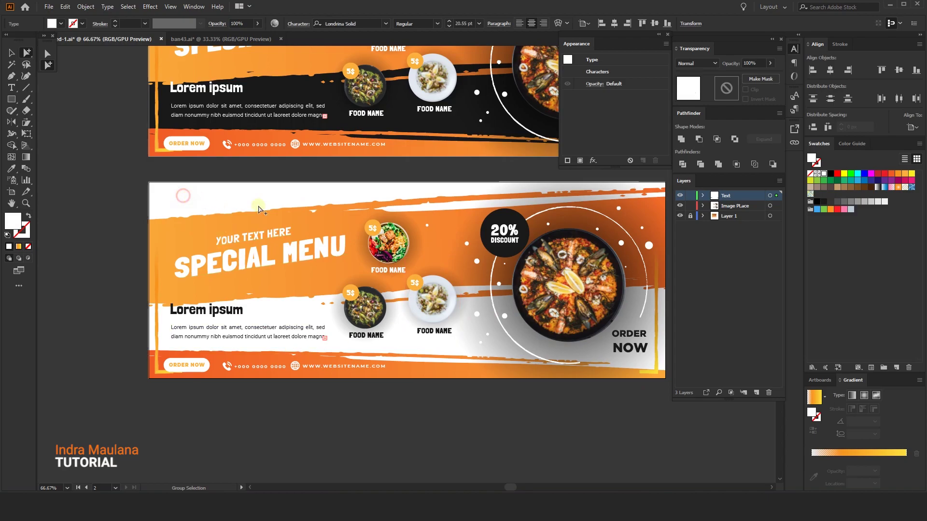
{"action": "left_click", "coordinate": [824, 202]}
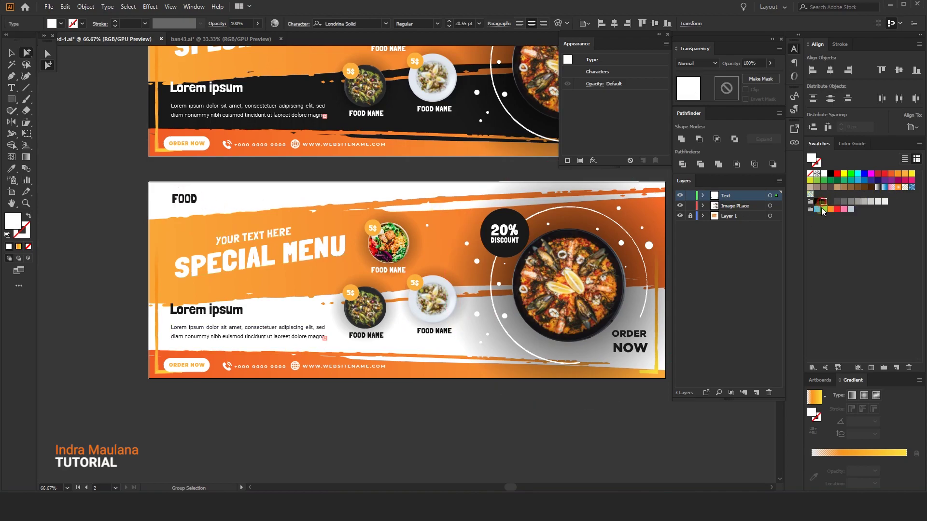
{"action": "left_click", "coordinate": [188, 211]}
{"action": "key", "text": "ctrl+minus"}
{"action": "key", "text": "ctrl+minus"}
{"action": "left_click", "coordinate": [186, 215]}
Hide the artboards to check both banners on plain white, show them again and return to the Selection tool.
{"action": "left_click_drag", "start_coordinate": [165, 148], "coordinate": [181, 168]}
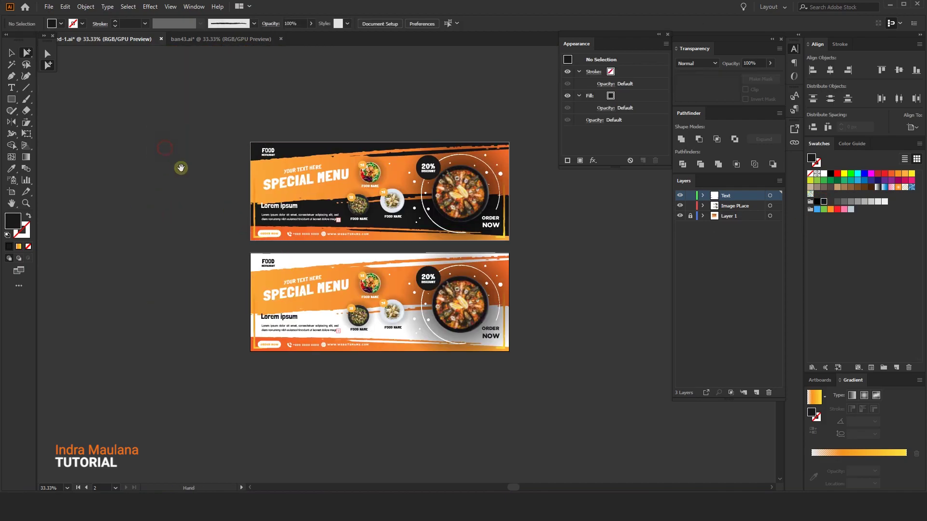
{"action": "key", "text": "ctrl+shift+h"}
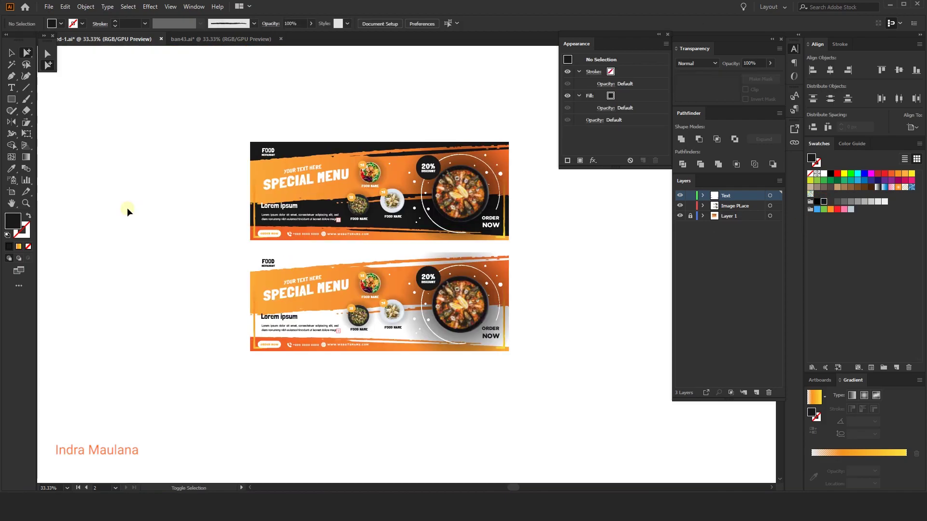
{"action": "key", "text": "ctrl+shift+h"}
{"action": "left_click_drag", "start_coordinate": [241, 211], "coordinate": [217, 186]}
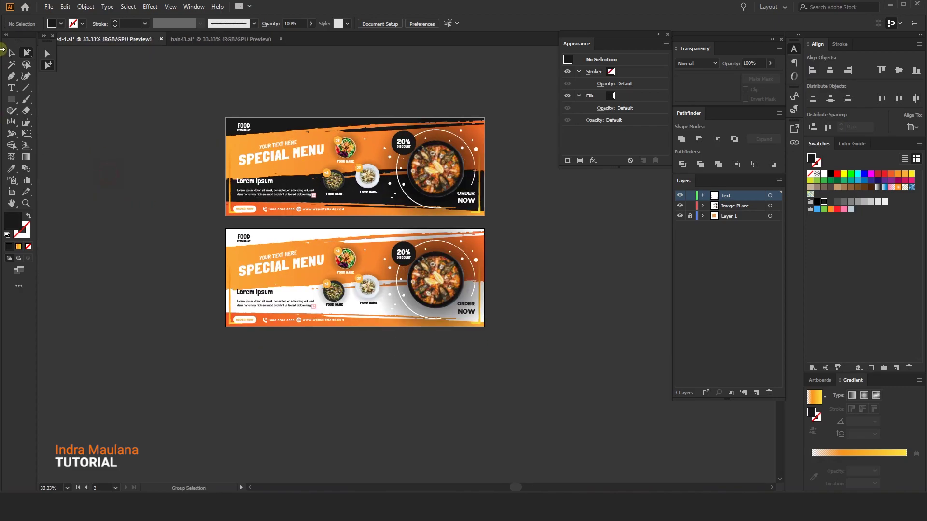
{"action": "left_click", "coordinate": [10, 53]}
{"action": "key", "text": "ctrl+plus"}
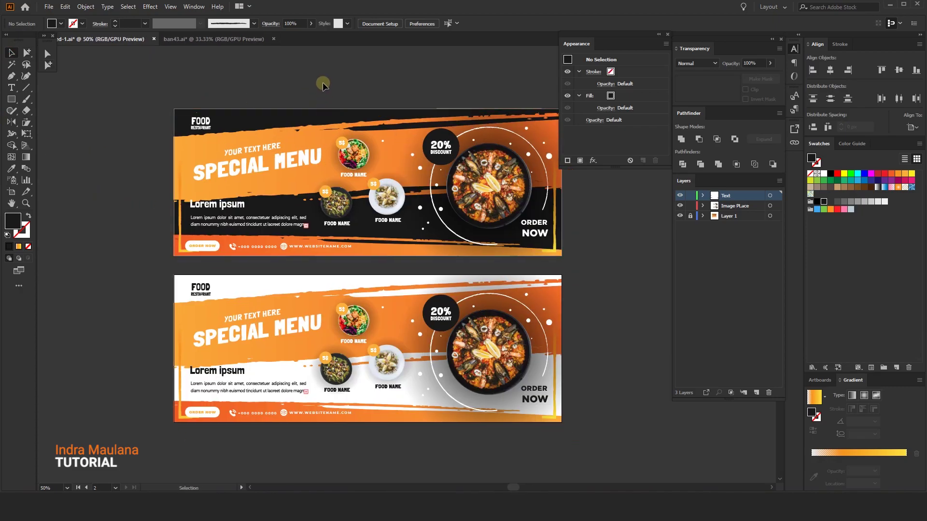